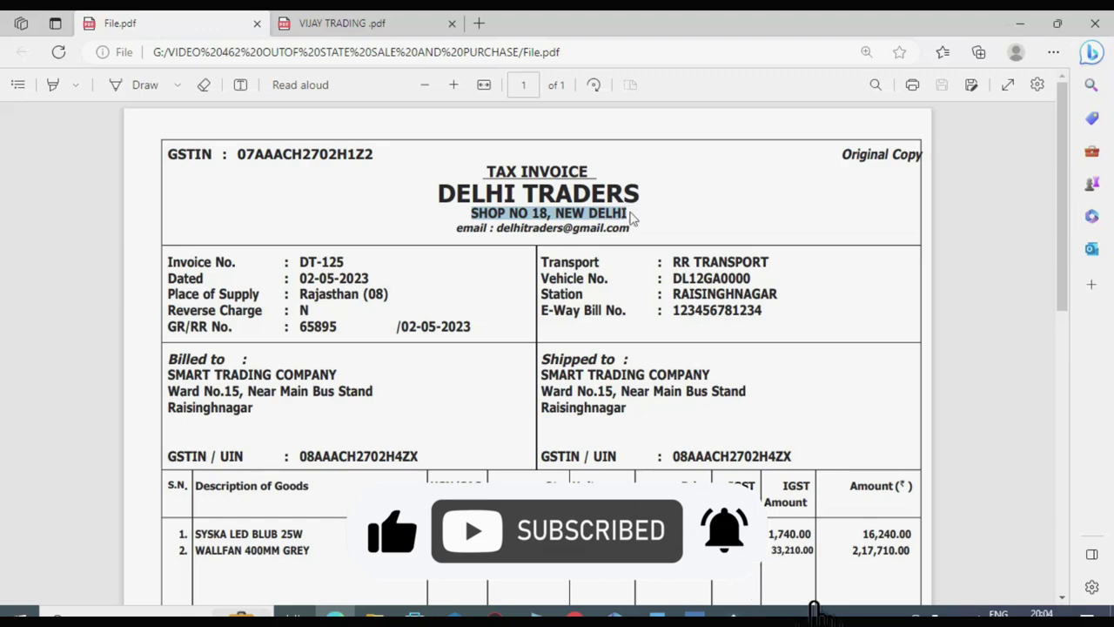
- Fill in the mailing address of the DELHI TRADERS ledger in TallyPrime with the address copied from the supplier's invoice
click(667, 83)
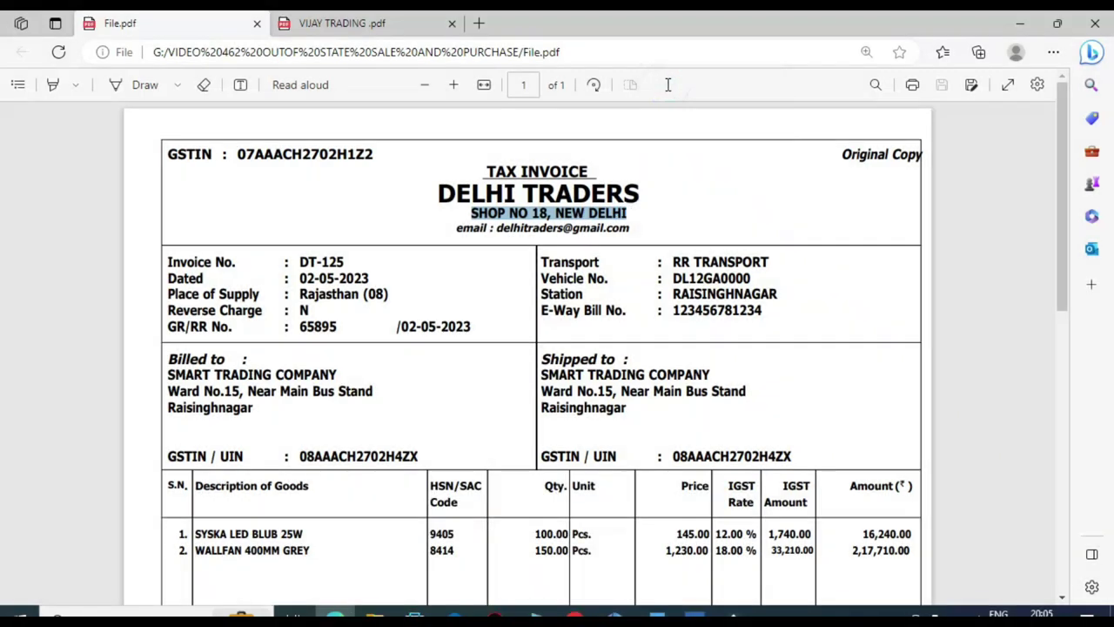
key(alt+Tab)
text(SHOP NO 18, NEW DELHI)
key(Return)
key(Return)
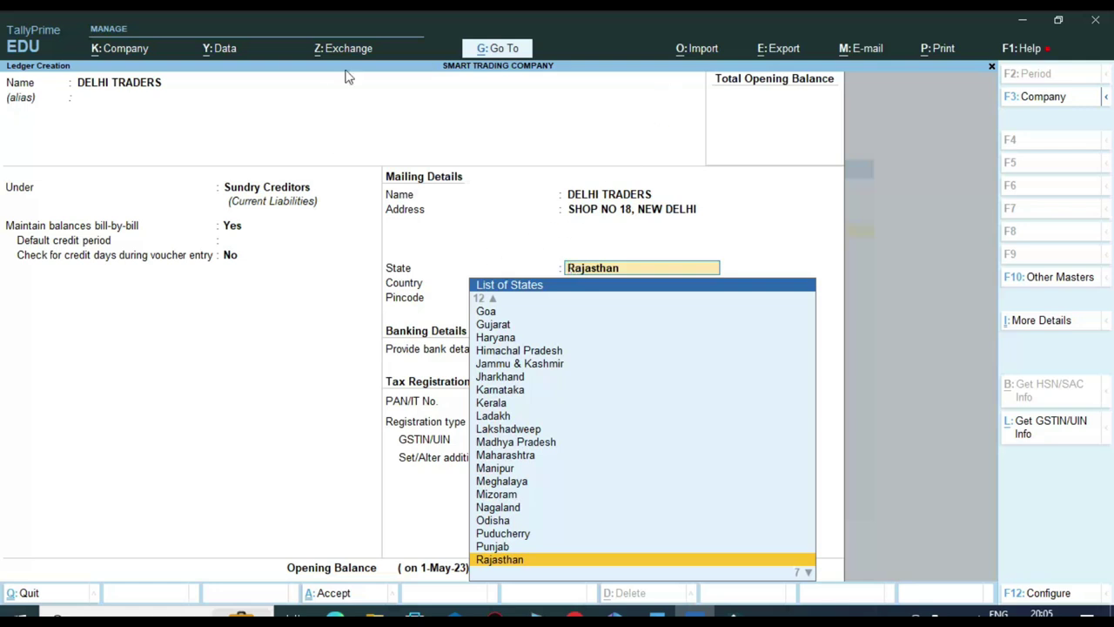
- Check the supplier's location on the invoice and set the ledger's state to Delhi
key(alt+Tab)
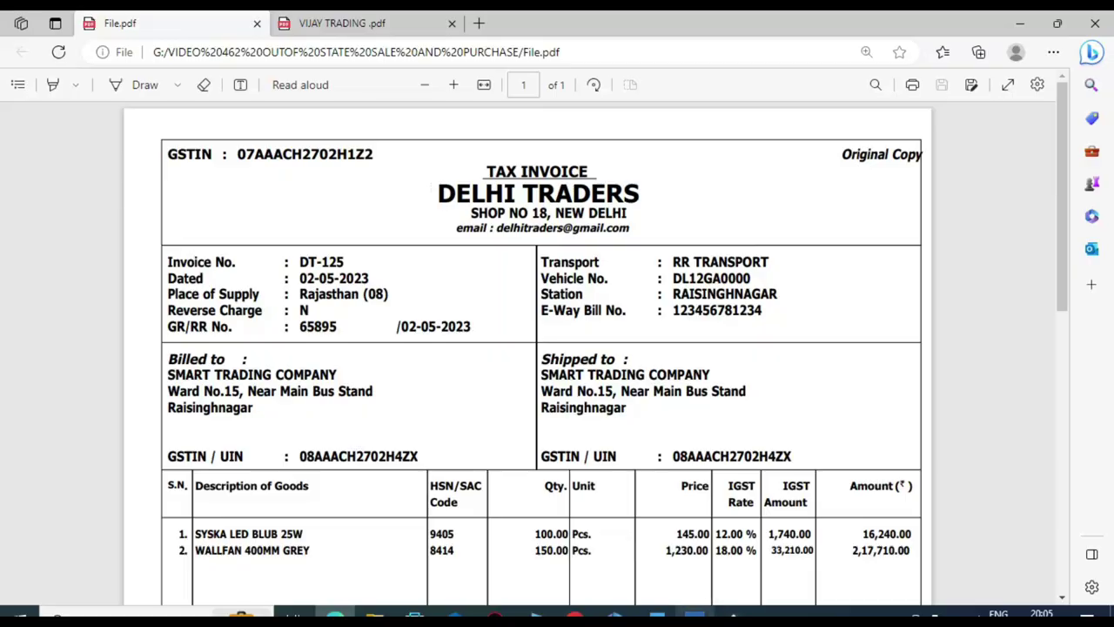
click(694, 614)
text(DE)
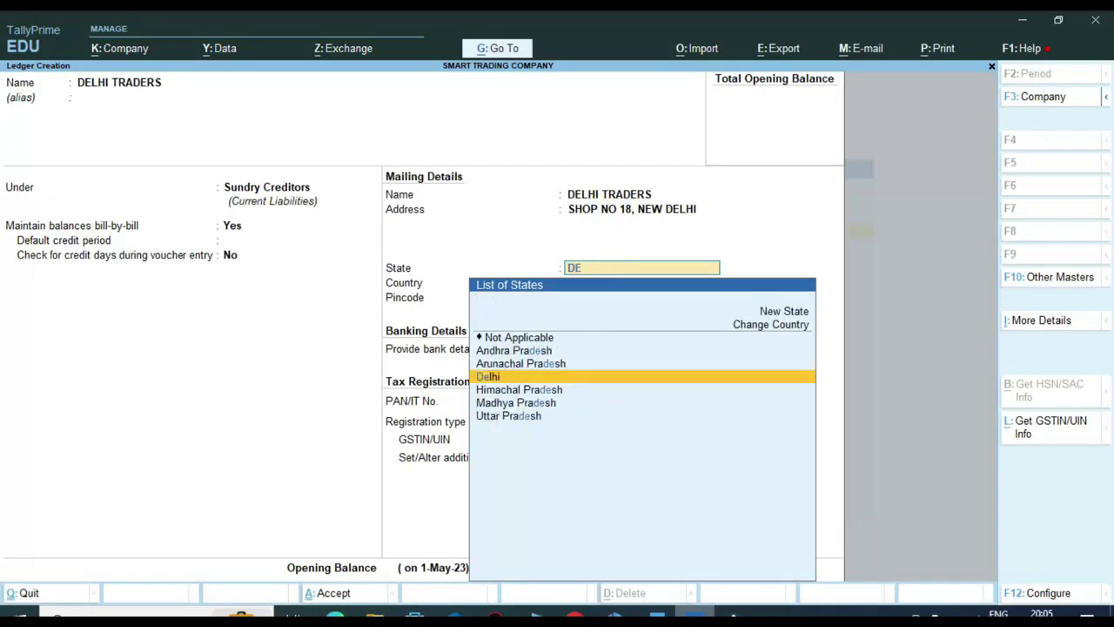
key(Return)
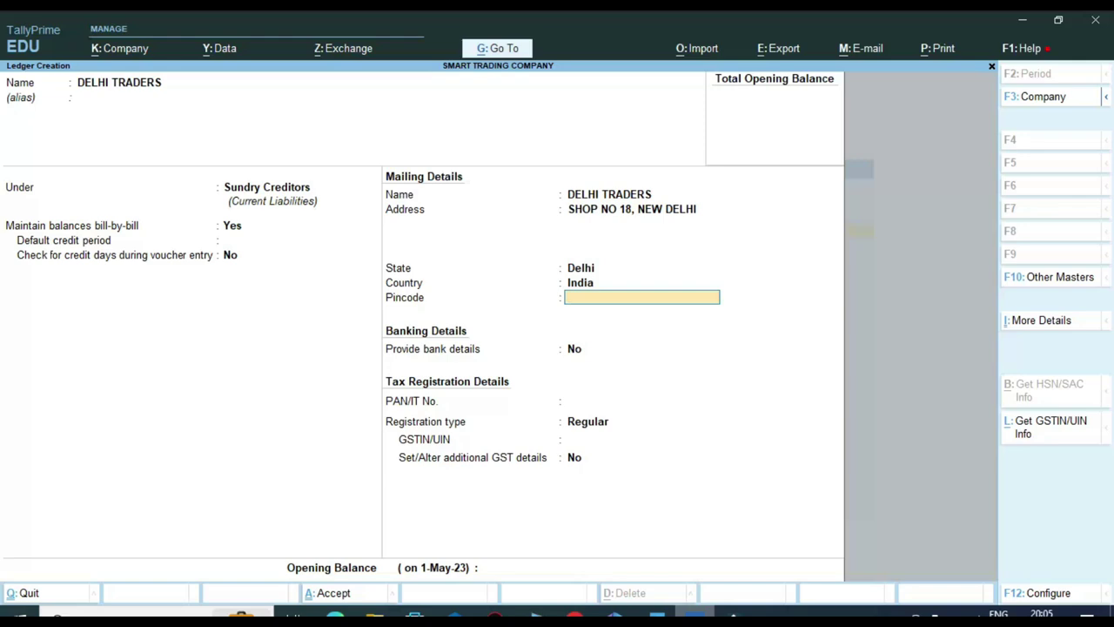
- Look over the supplier's invoice header, leave the pincode and PAN/IT number blank, and keep bank details at No
click(335, 614)
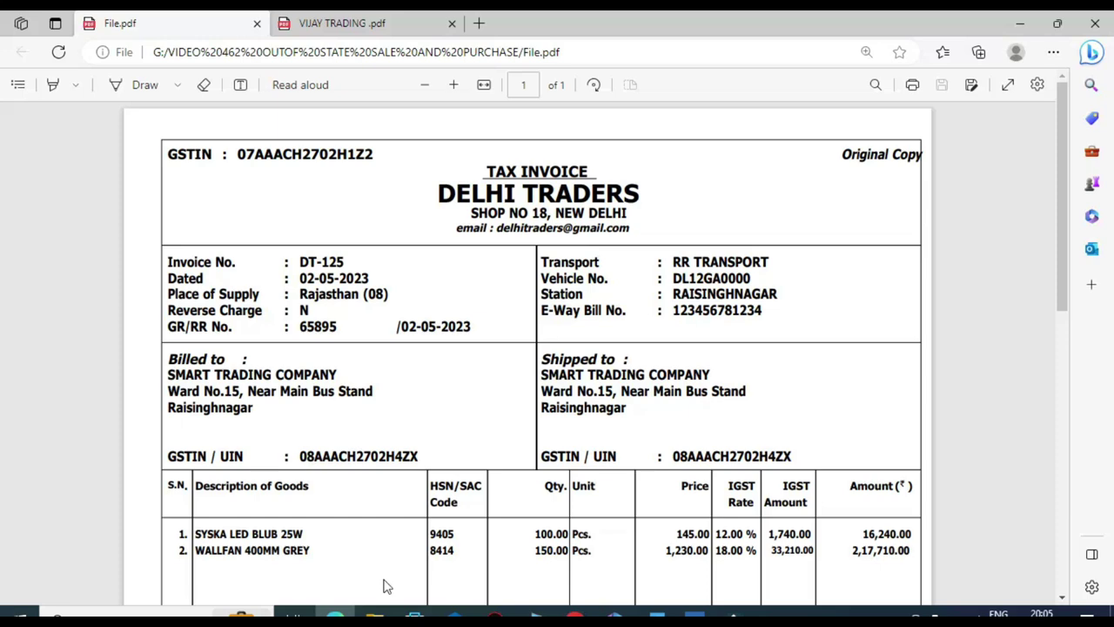
click(695, 616)
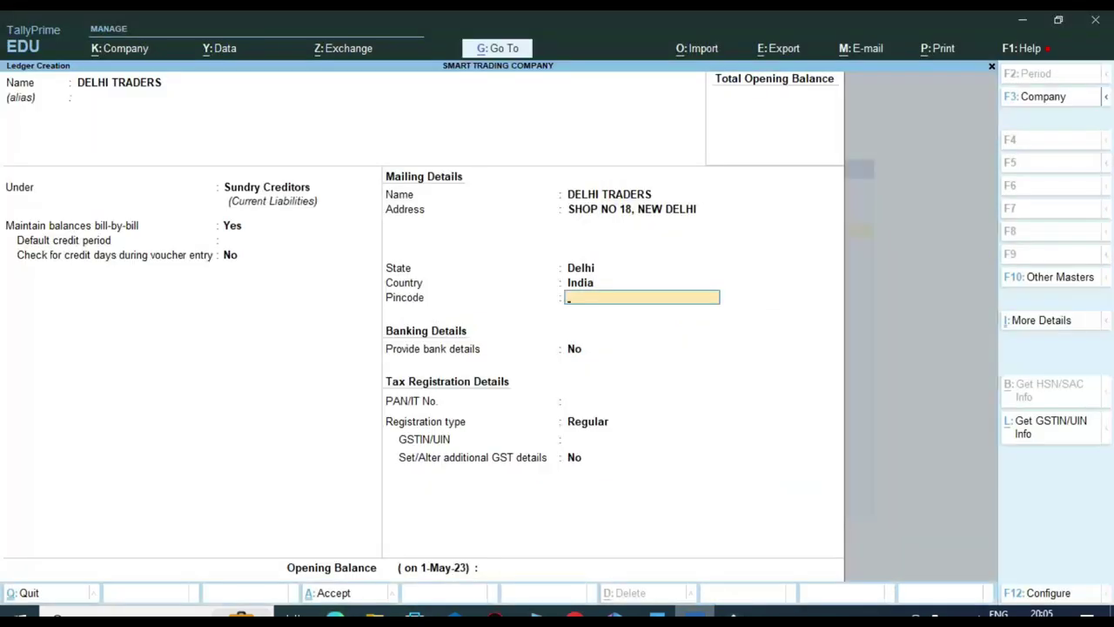
key(Return)
key(Return)
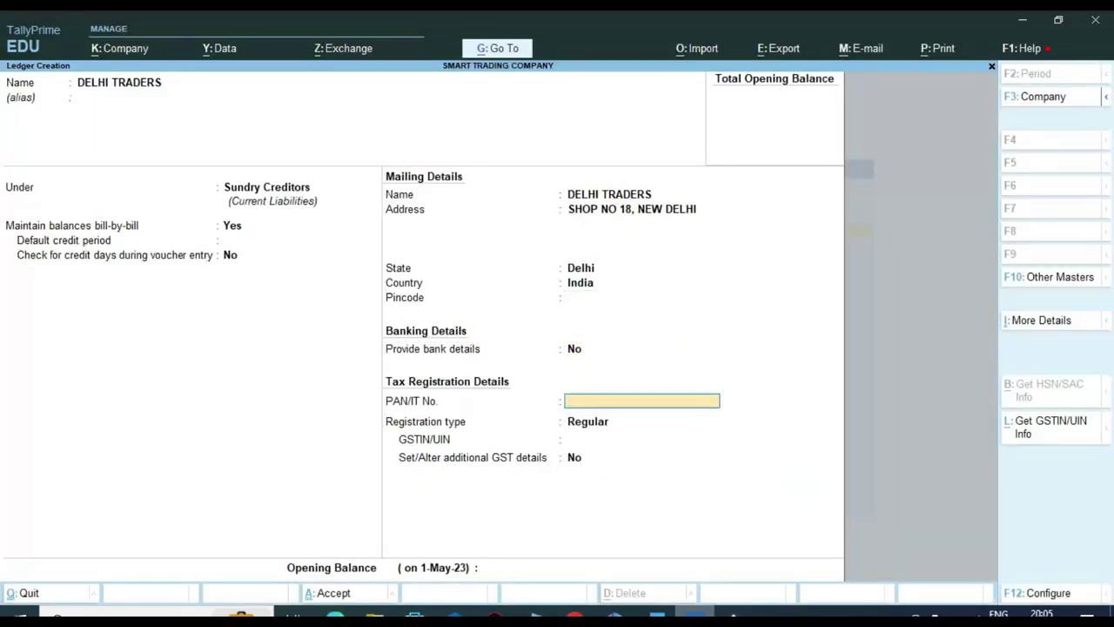
key(Return)
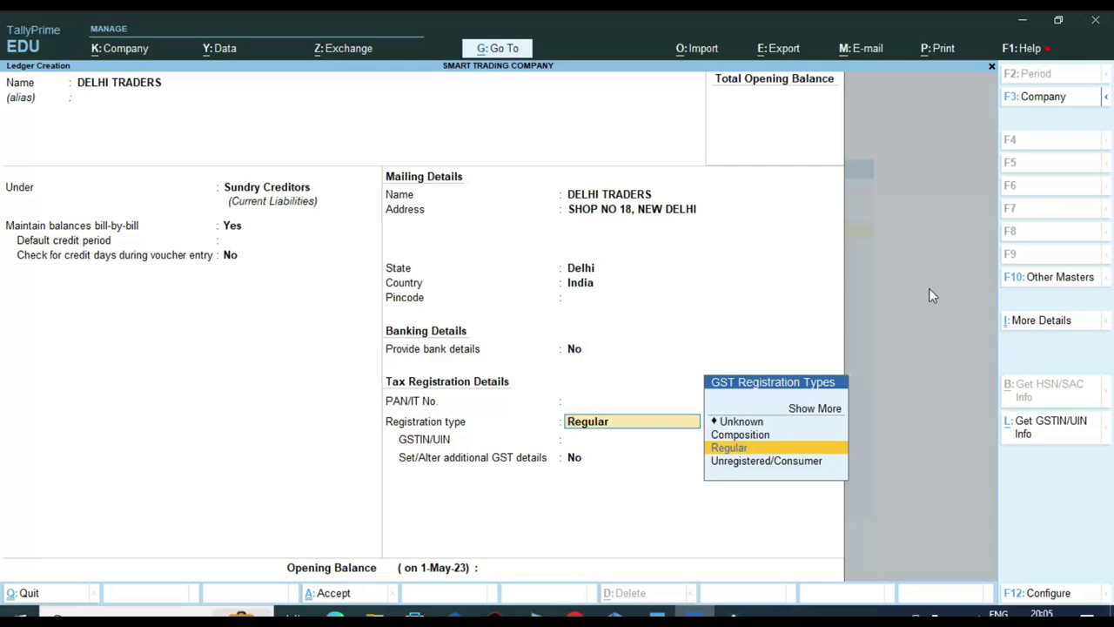
- Review the IGST amounts in the invoice's tax summary and keep the ledger's GST registration type as Regular
click(335, 616)
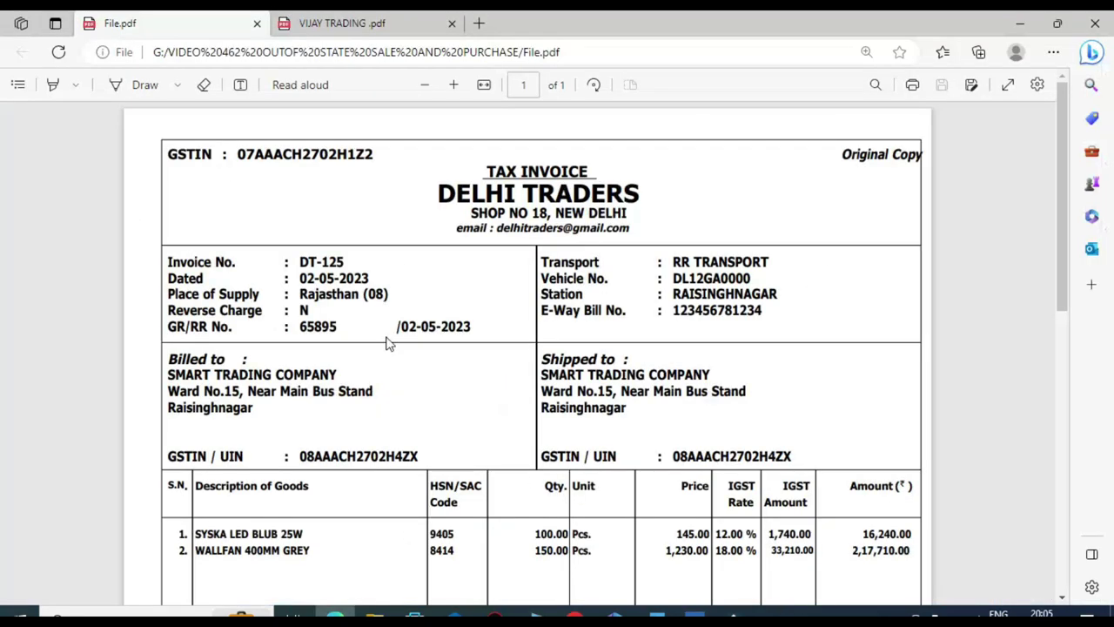
scroll(388, 344, down, 8)
drag(304, 266, 356, 300)
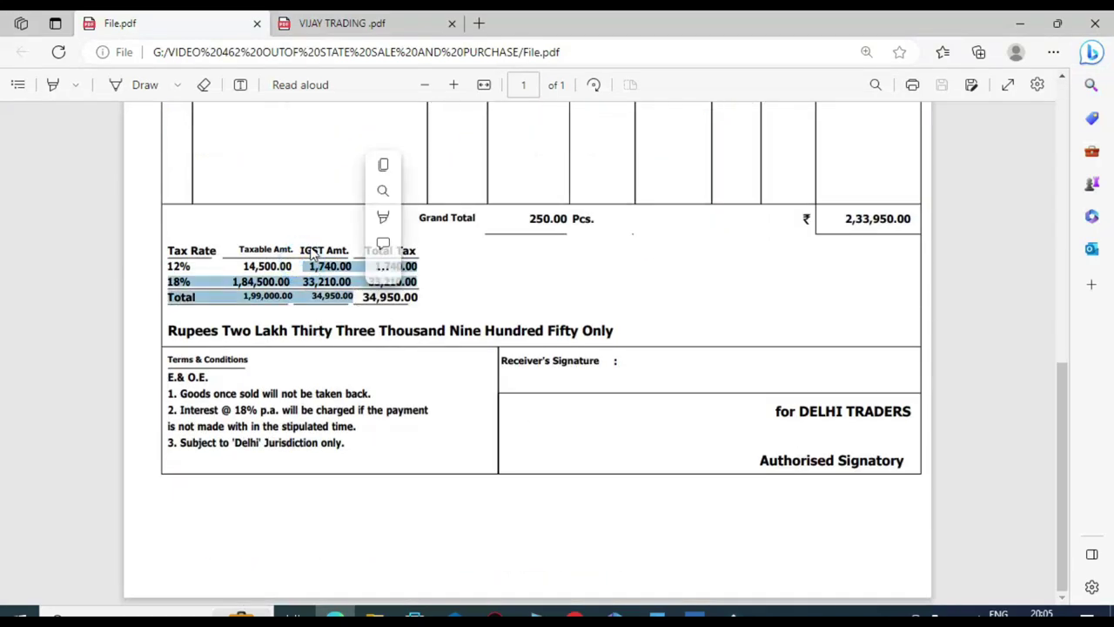
click(527, 271)
click(692, 614)
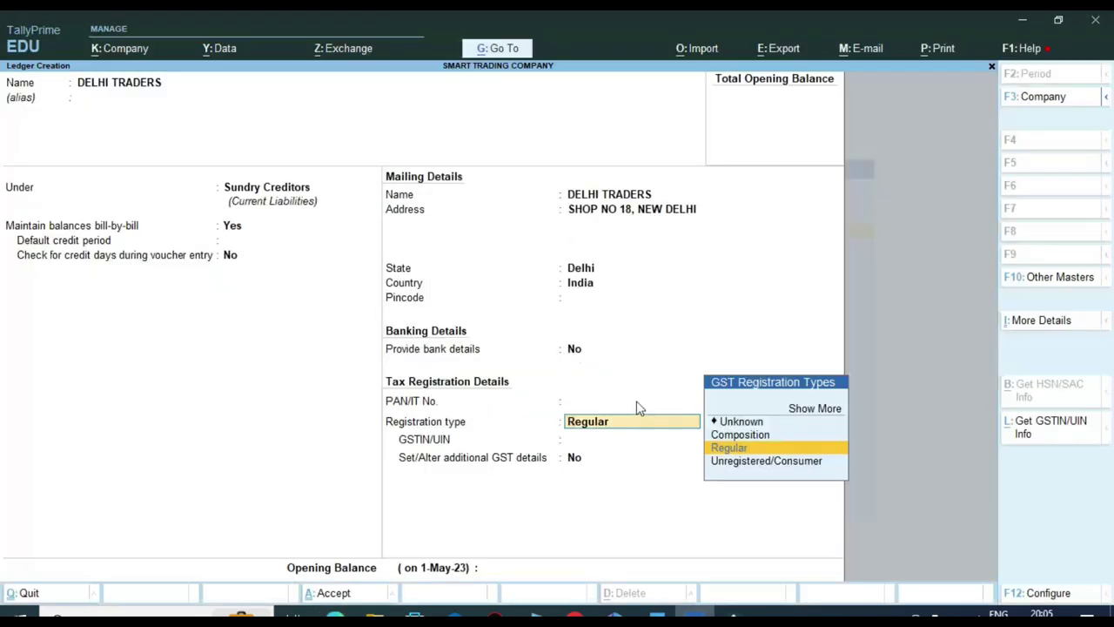
key(Return)
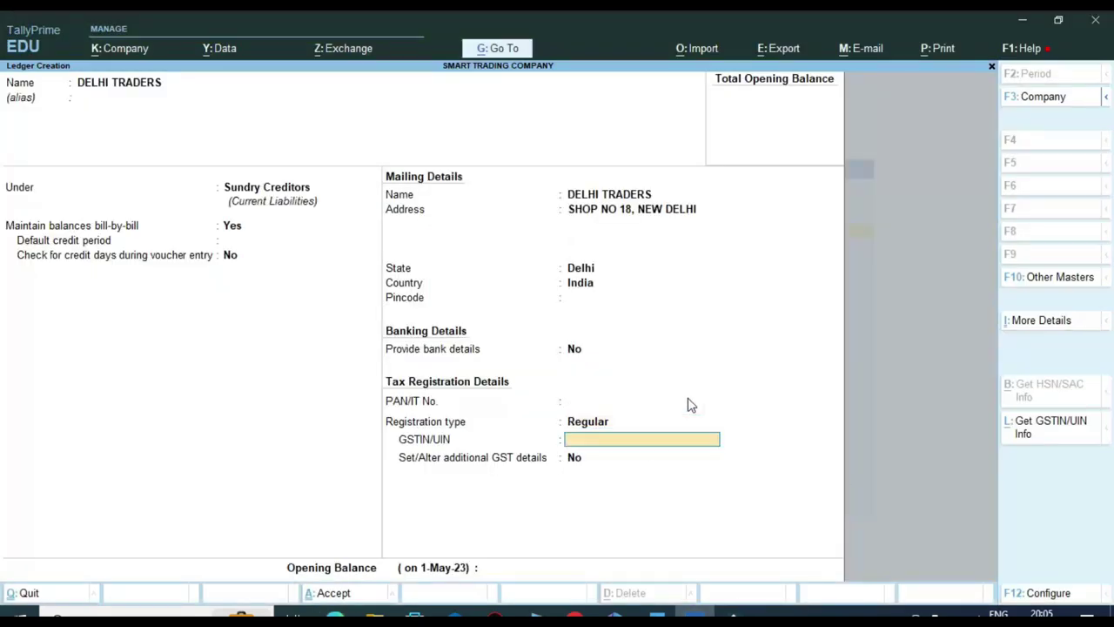
- Copy the supplier's GSTIN from the invoice into the ledger's GSTIN/UIN field
click(455, 614)
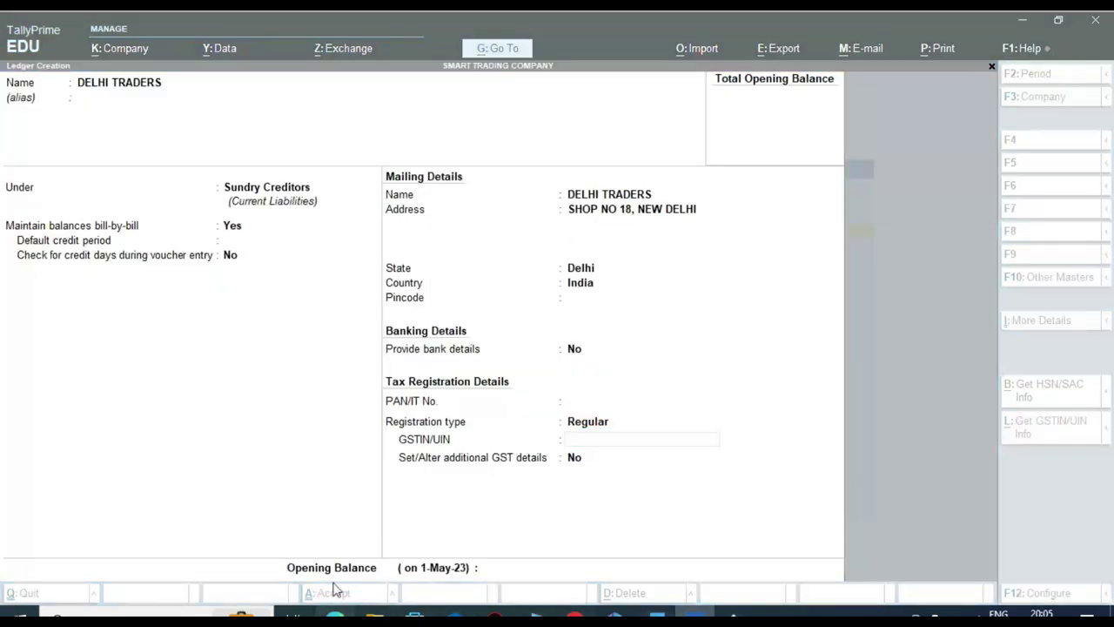
drag(237, 154, 376, 150)
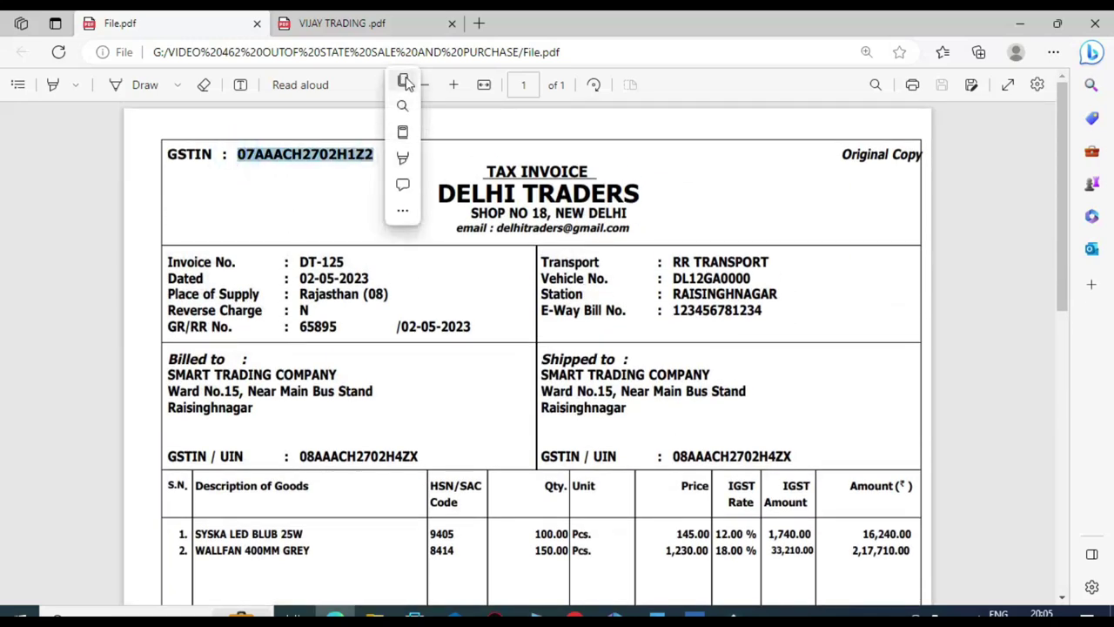
click(406, 80)
click(694, 614)
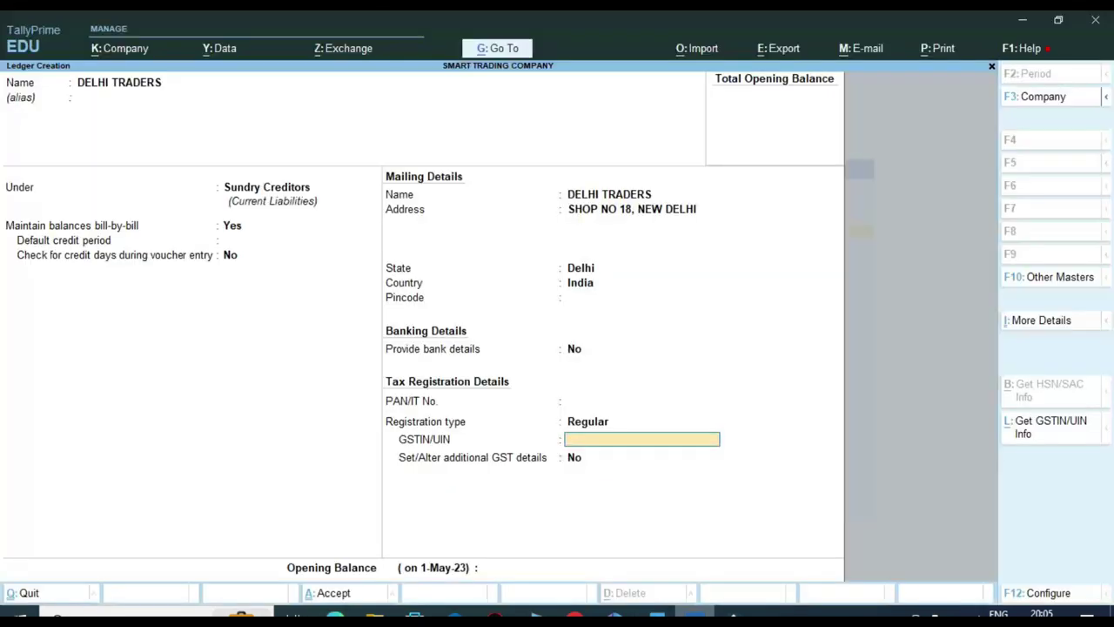
key(ctrl+alt+v)
key(Return)
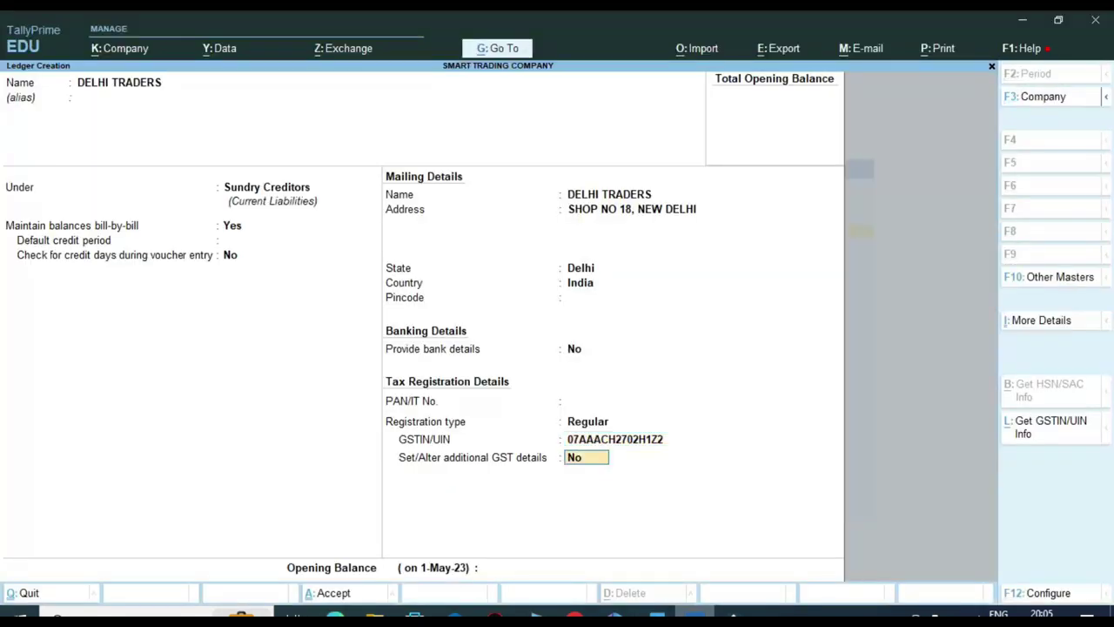
- Enable additional GST details with Delhi as place of supply and No for transporter, and save the DELHI TRADERS ledger
text(y)
key(Return)
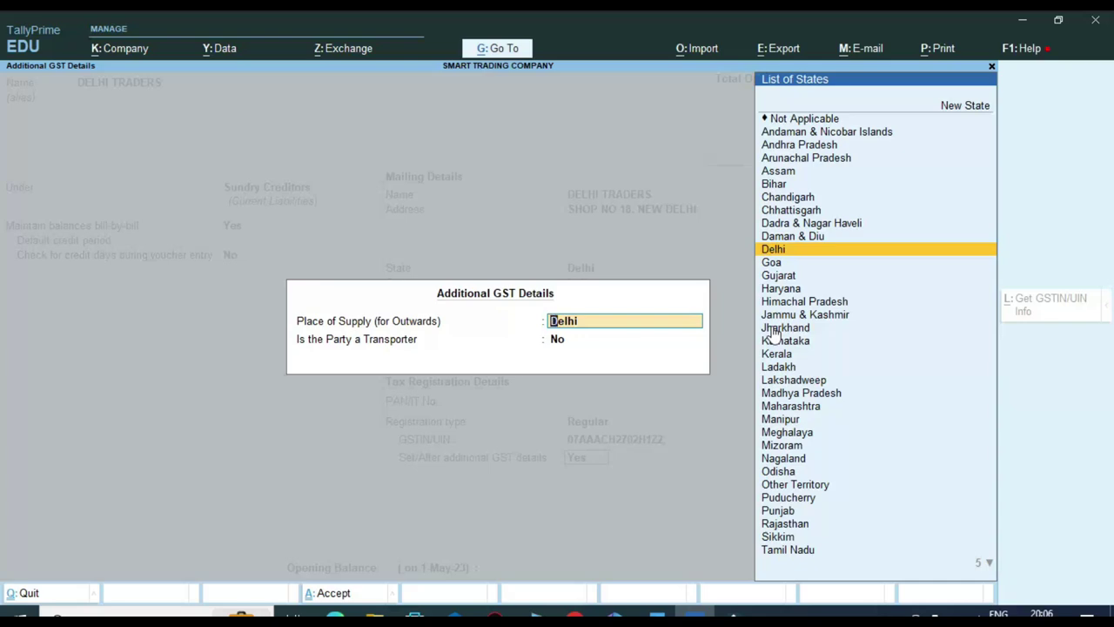
key(Return)
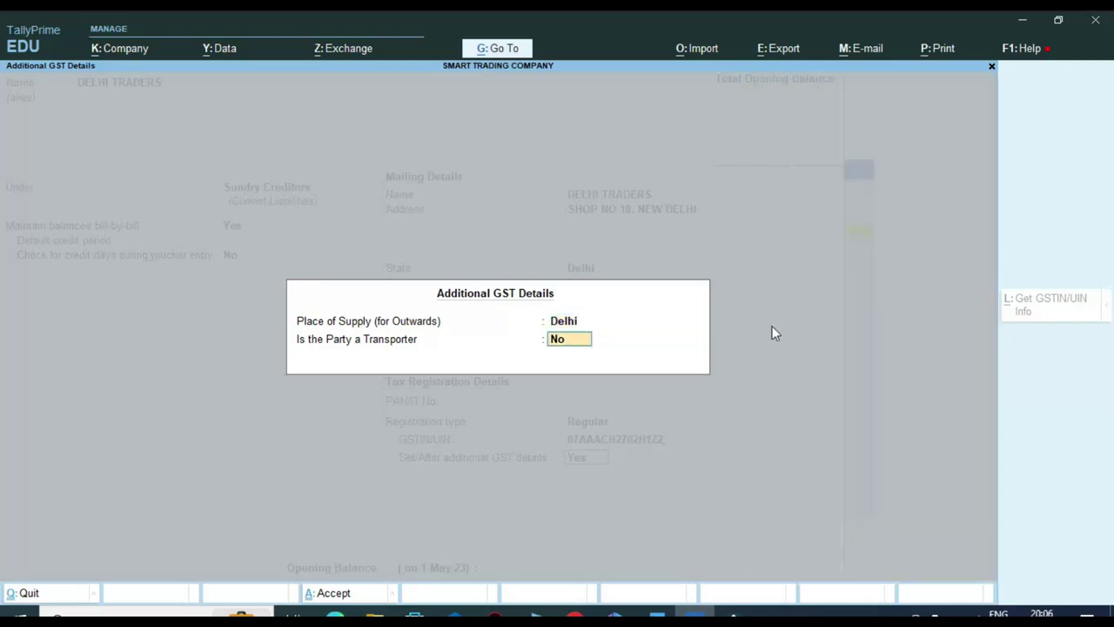
key(Return)
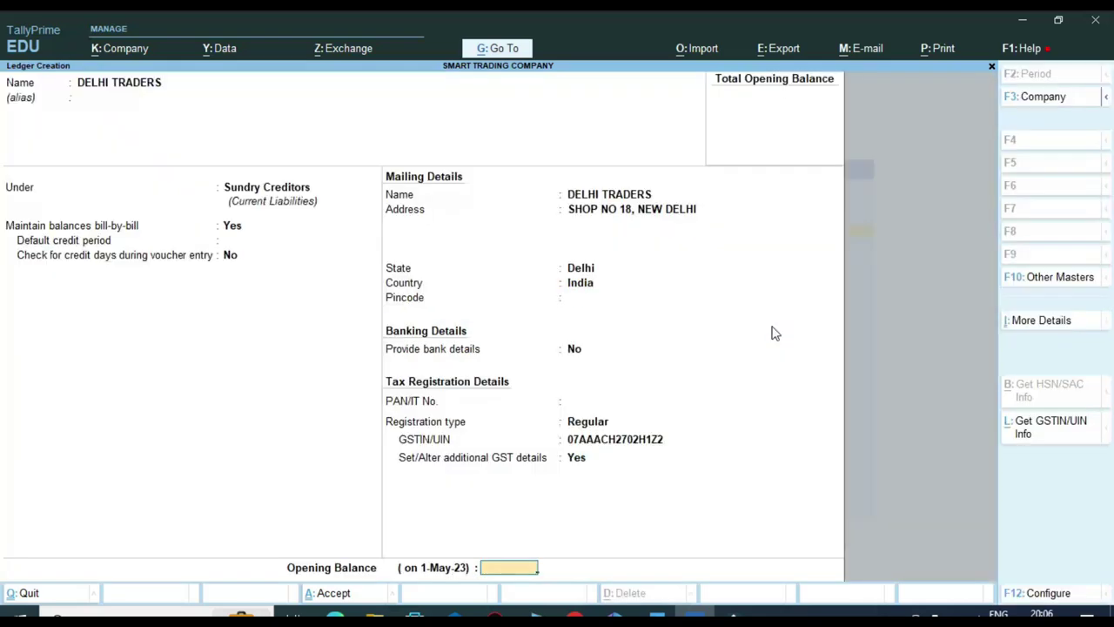
key(Return)
key(Return)
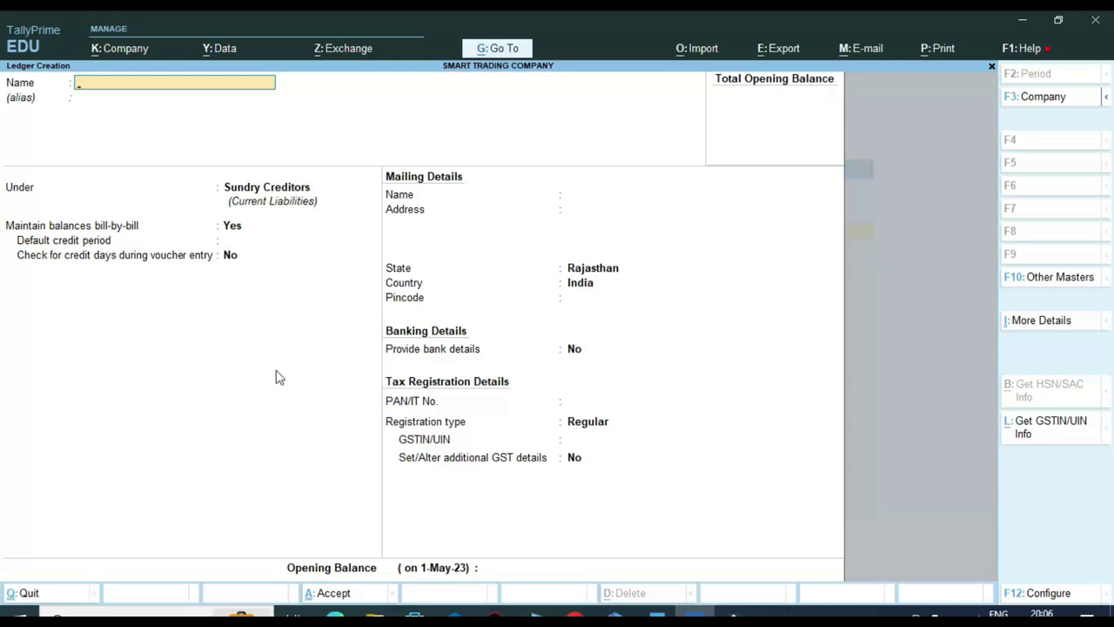
- Check the tax rates in the invoice's tax summary and name a new ledger INTERSTATE GST 12% PURCHASE
click(335, 614)
scroll(316, 470, down, 6)
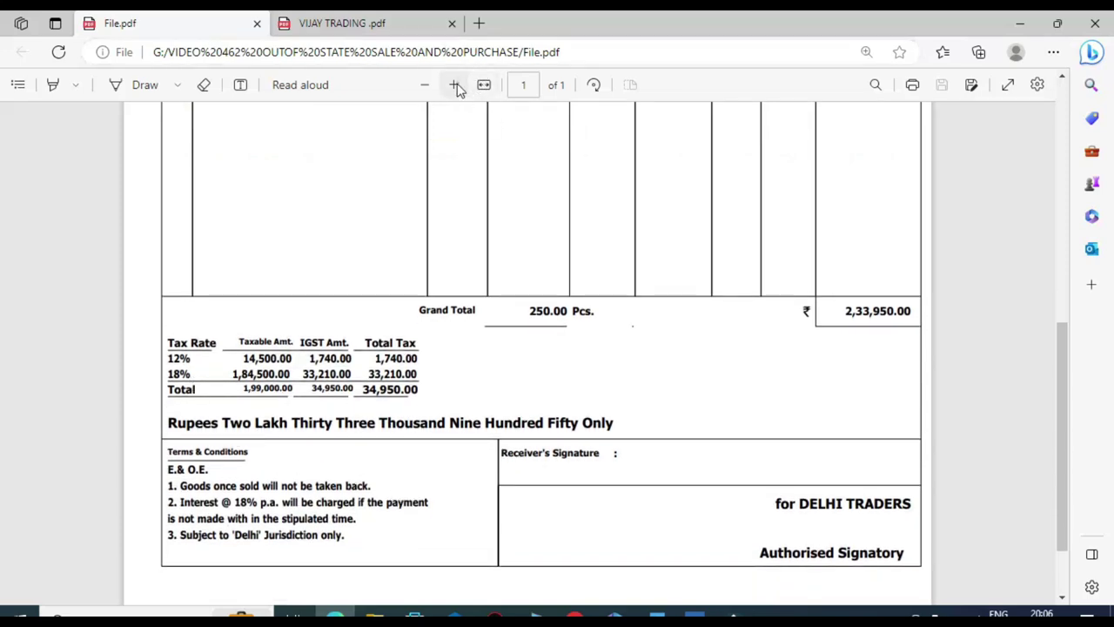
click(454, 85)
scroll(211, 460, down, 3)
drag(78, 278, 119, 307)
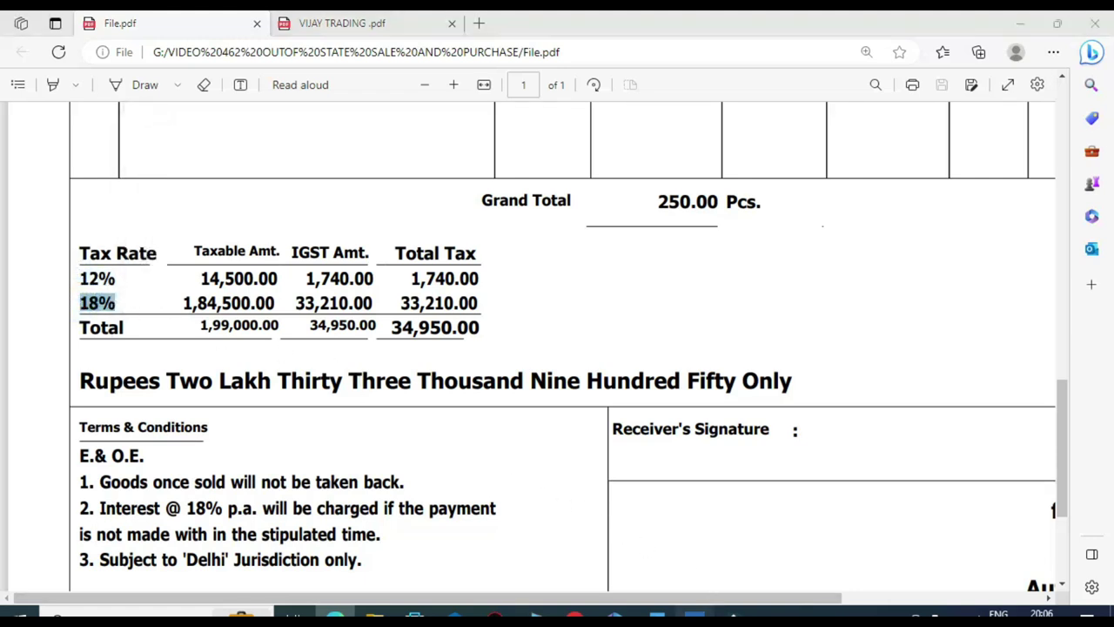
click(693, 615)
text(INT)
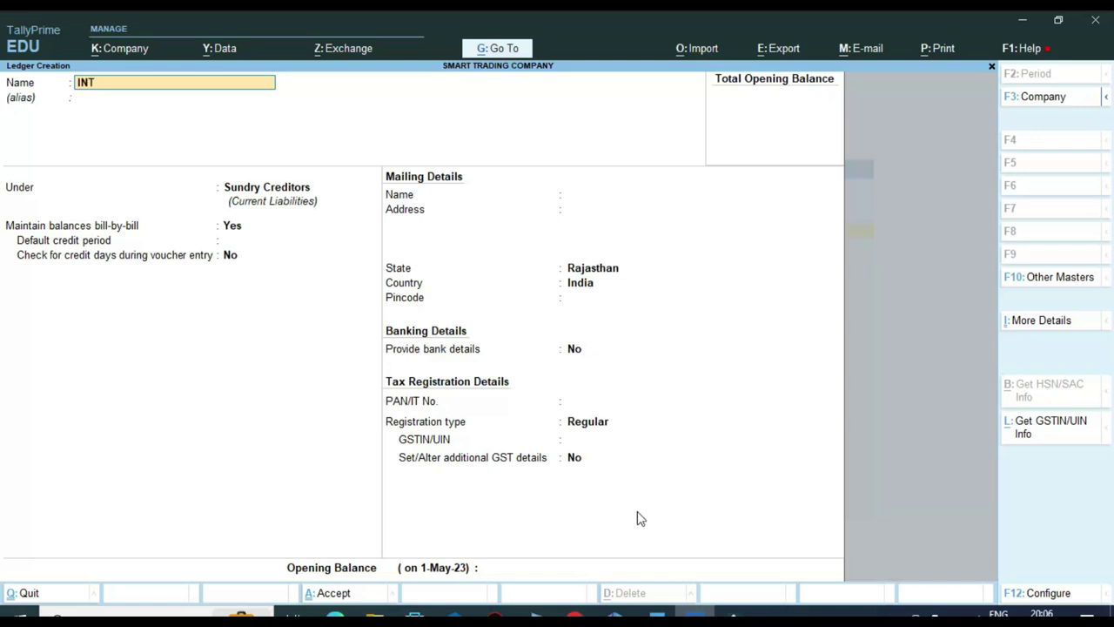
text(ERSTATE GST 12% PURCHASE)
key(Return)
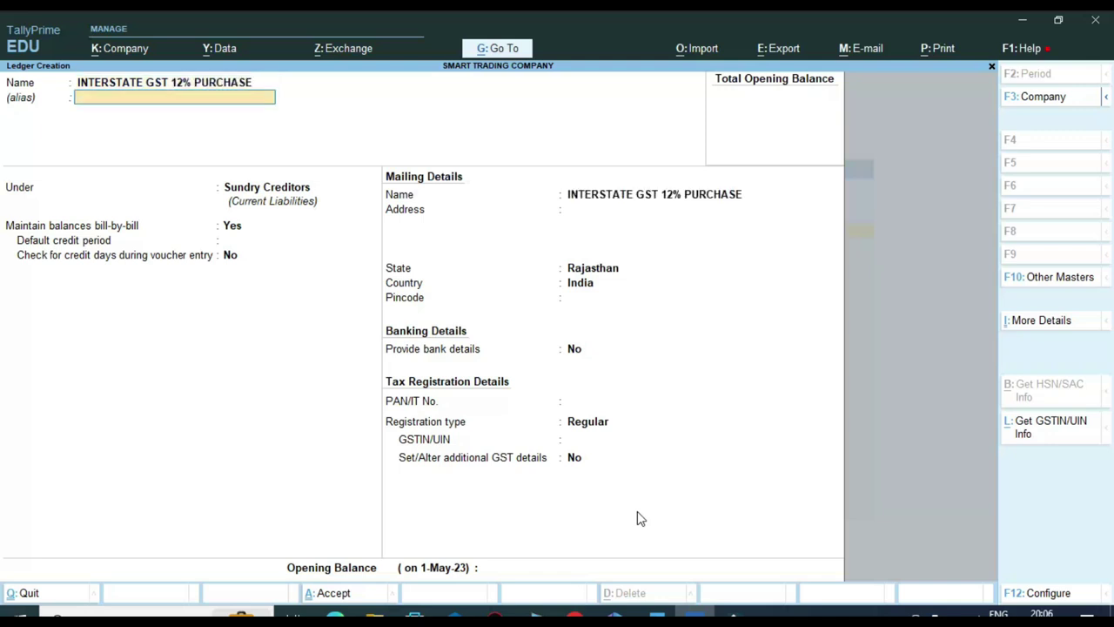
- Group the ledger under Purchase Accounts with GST Applicable, keeping HSN/SAC and GST rate details as per Company/Group
key(Return)
text(PUR)
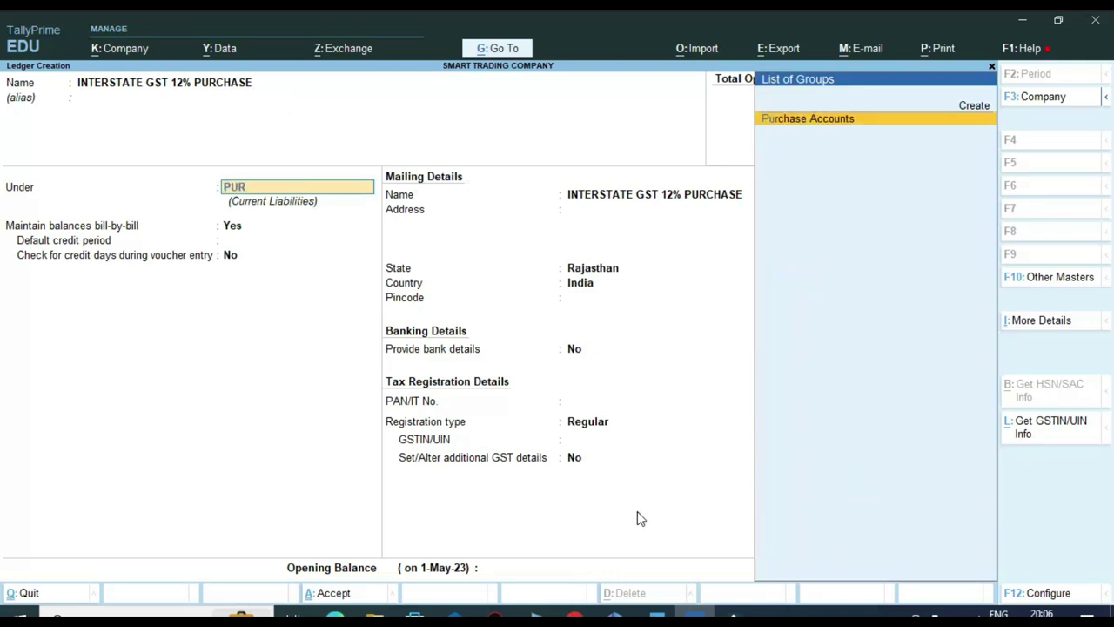
key(Return)
key(Return)
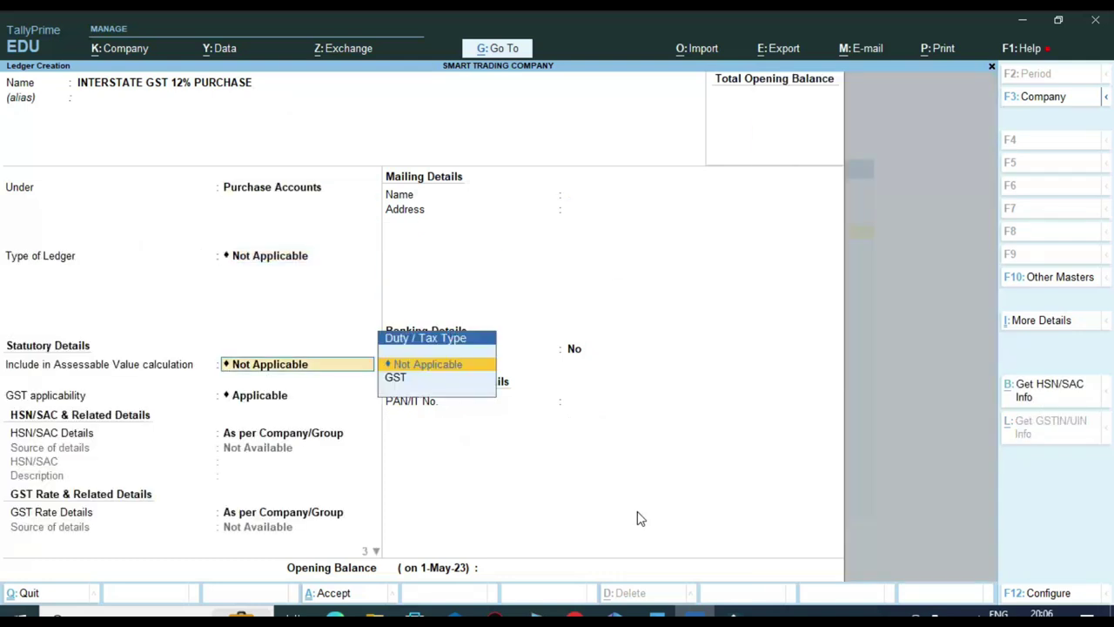
key(Return)
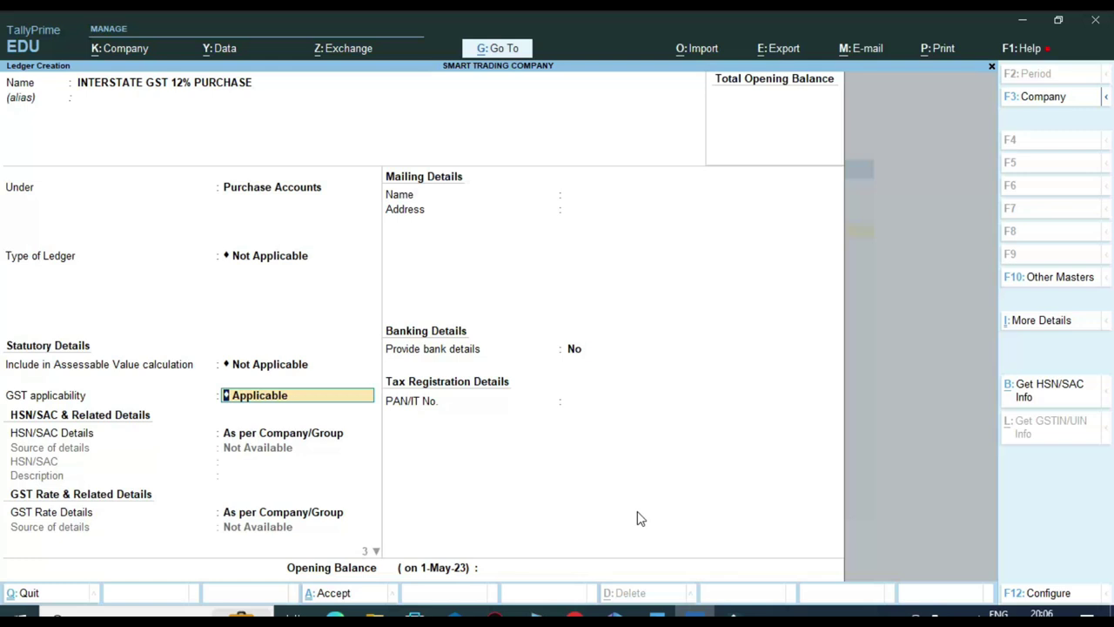
key(Return)
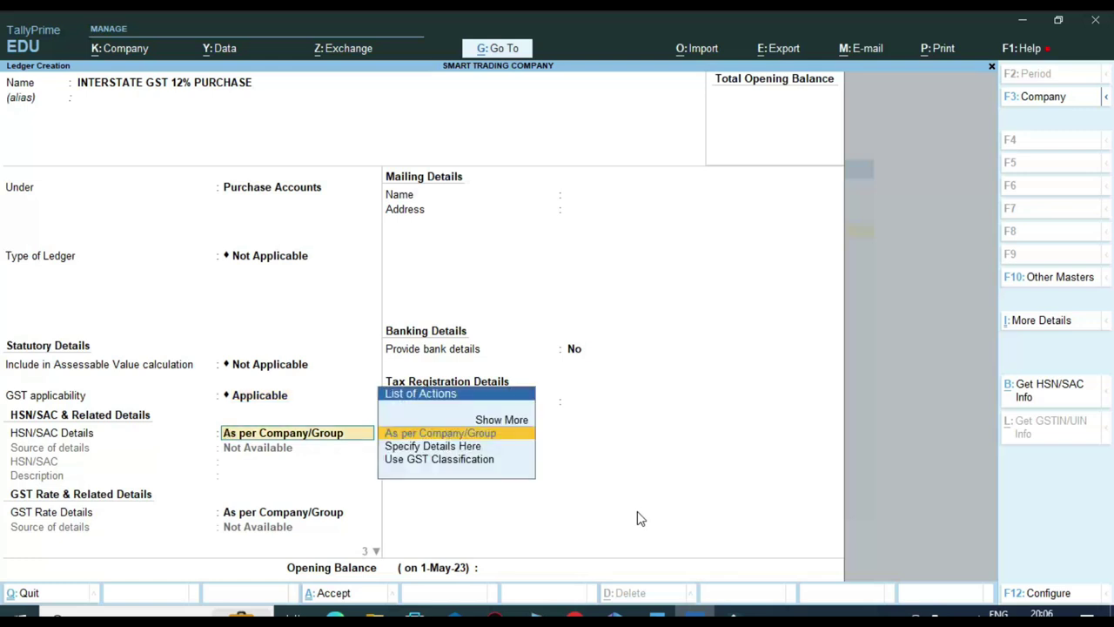
key(Return)
key(Return)
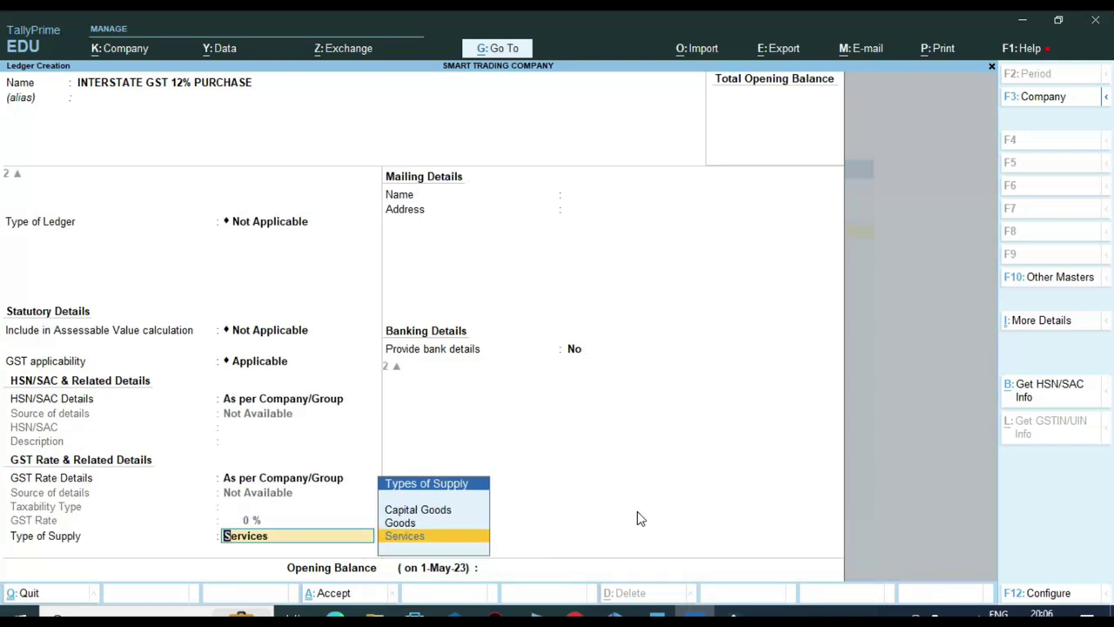
- Set the 12% purchase ledger's type of supply to Goods and complete its remaining fields
key(Up)
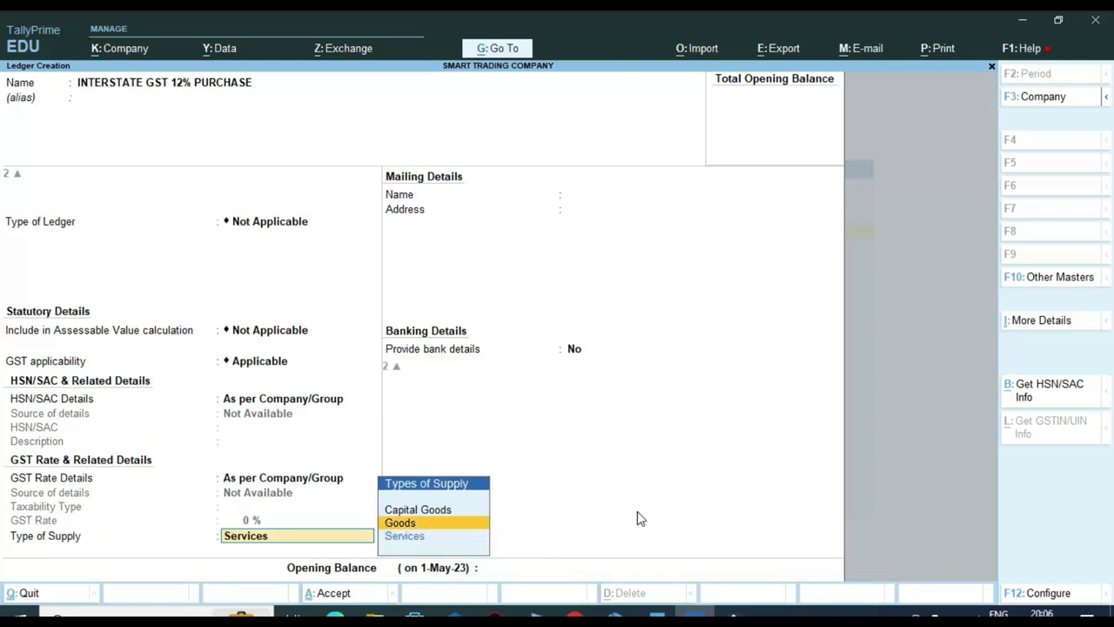
key(Return)
key(Return)
key(Return)
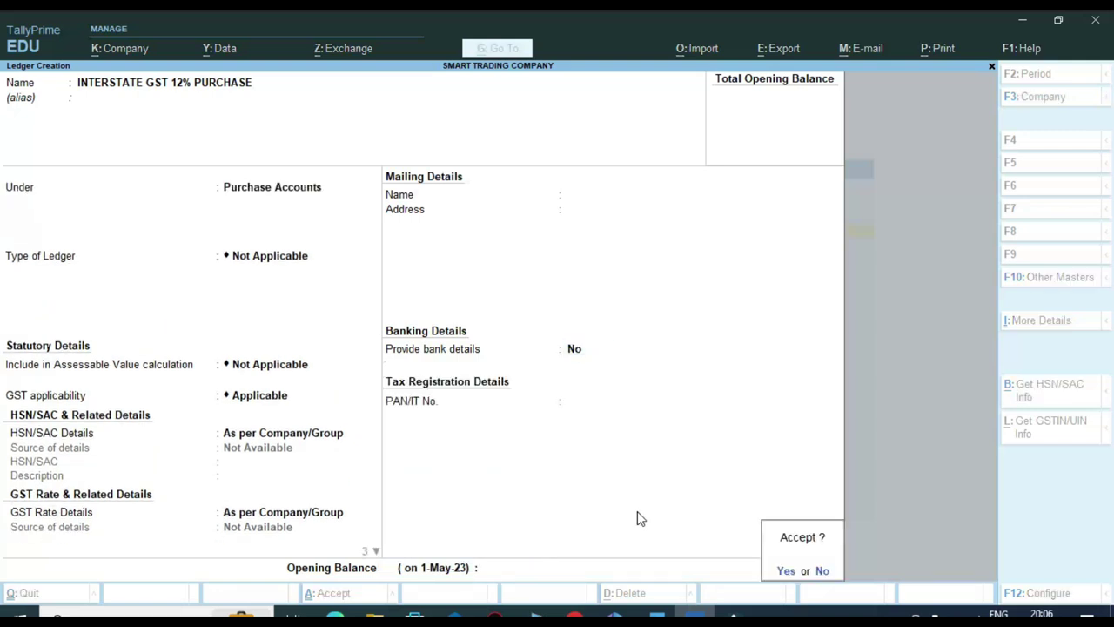
- Save the 12% purchase ledger and name a new ledger INTERSTATE GST 18% PURCHASE under Purchase Accounts
key(n)
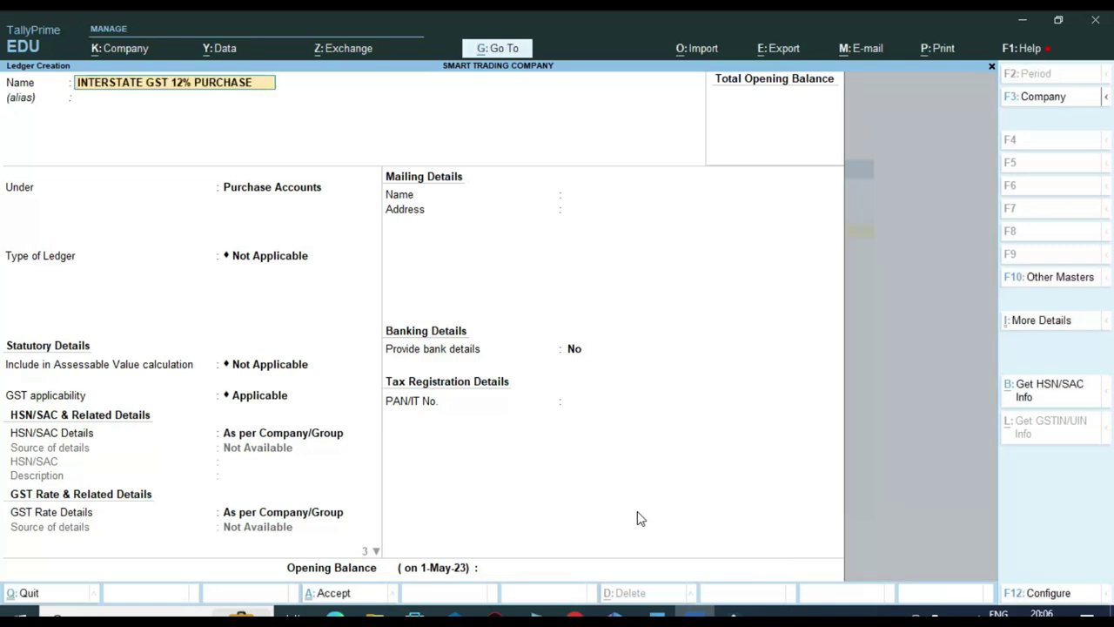
key(BackSpace)
key(BackSpace)
text(18)
key(Return)
key(Return)
key(Return)
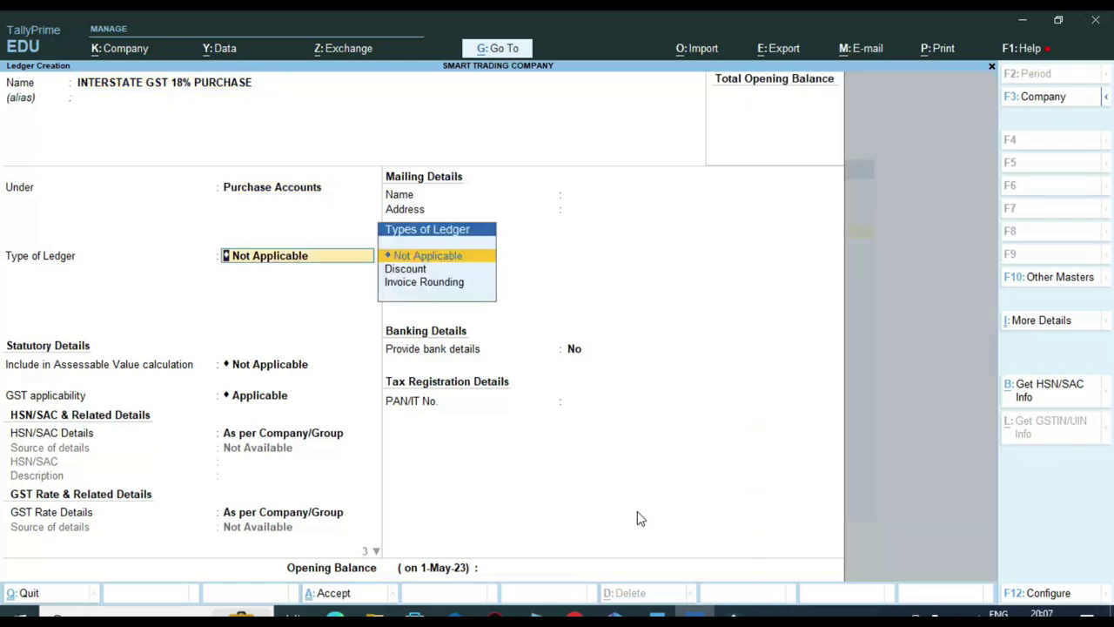
- Keep HSN/SAC and GST rate details as per Company/Group, set the type of supply to Goods, and save the 18% purchase ledger
key(Return)
key(Return)
key(Return)
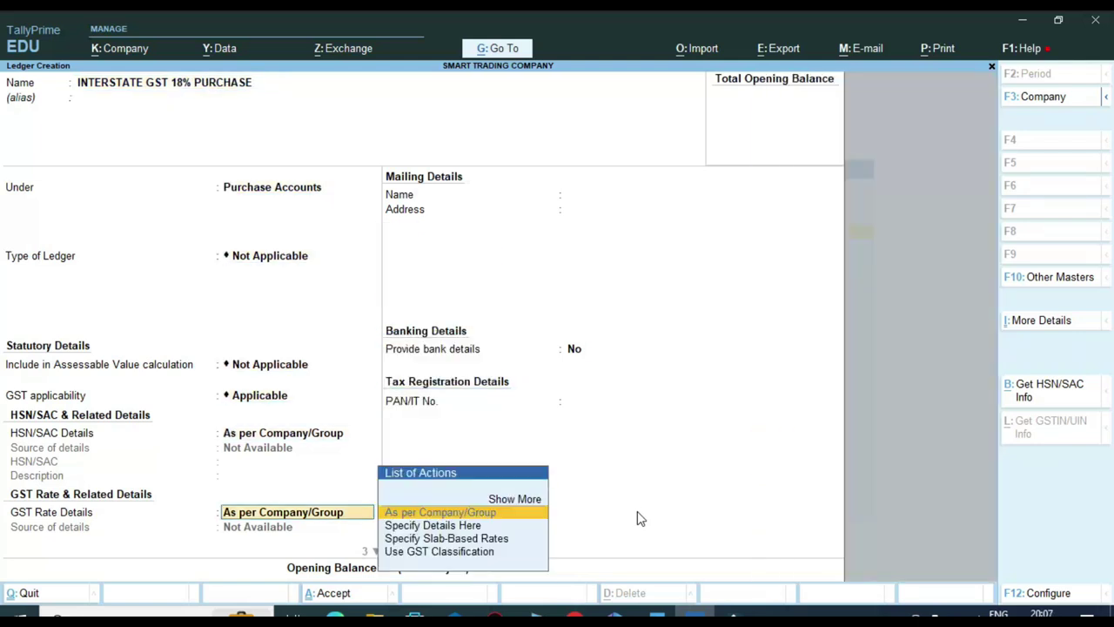
key(Return)
key(Return)
key(BackSpace)
key(Up)
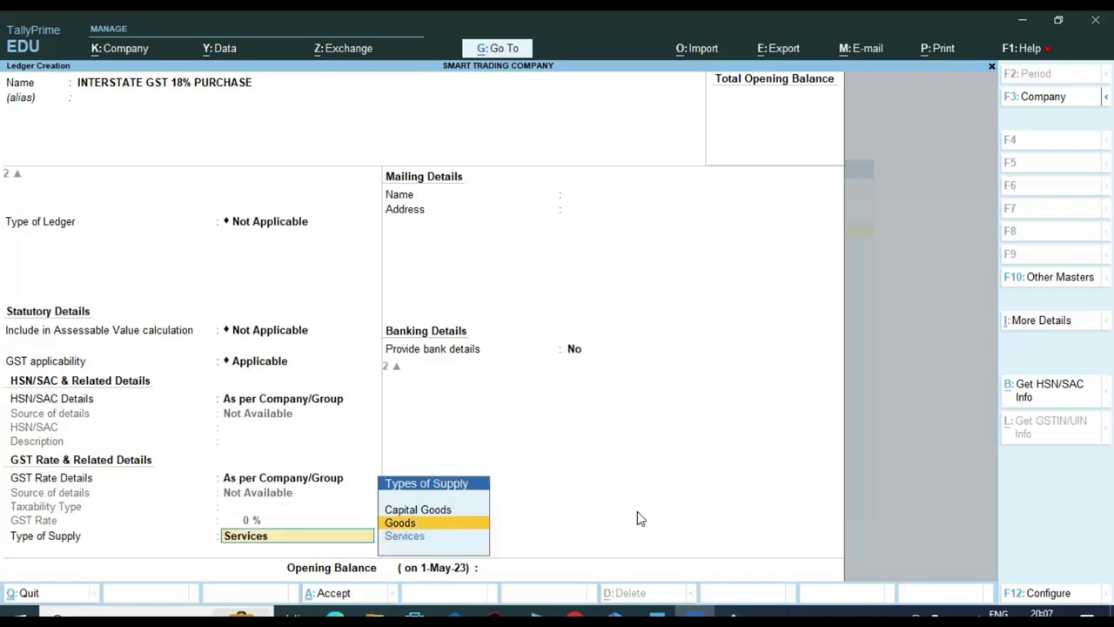
key(Return)
key(Return)
key(Return)
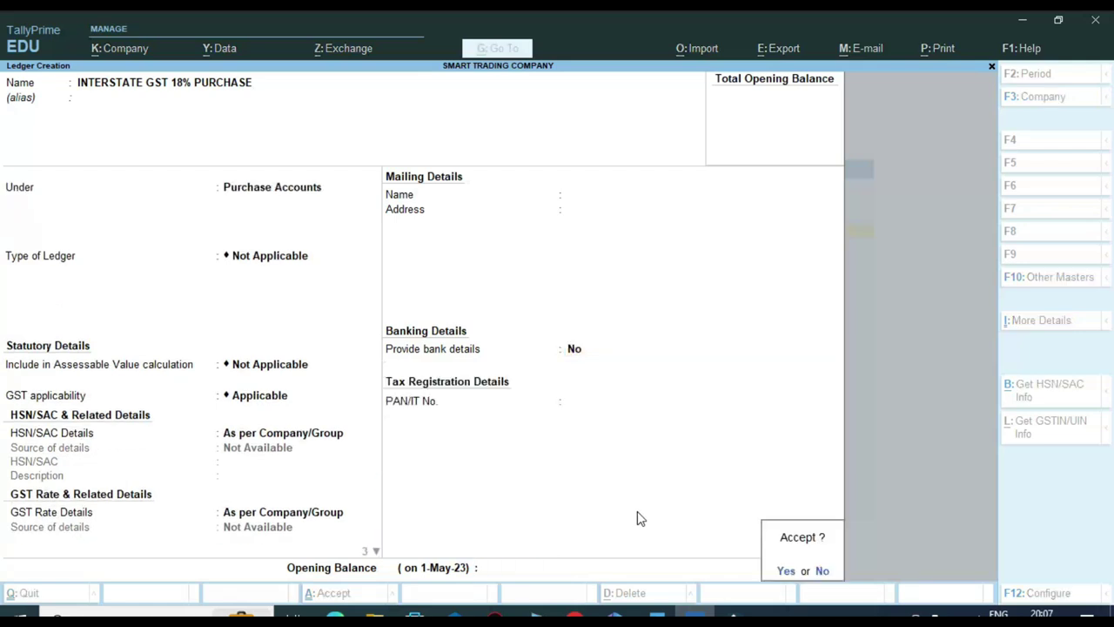
key(Return)
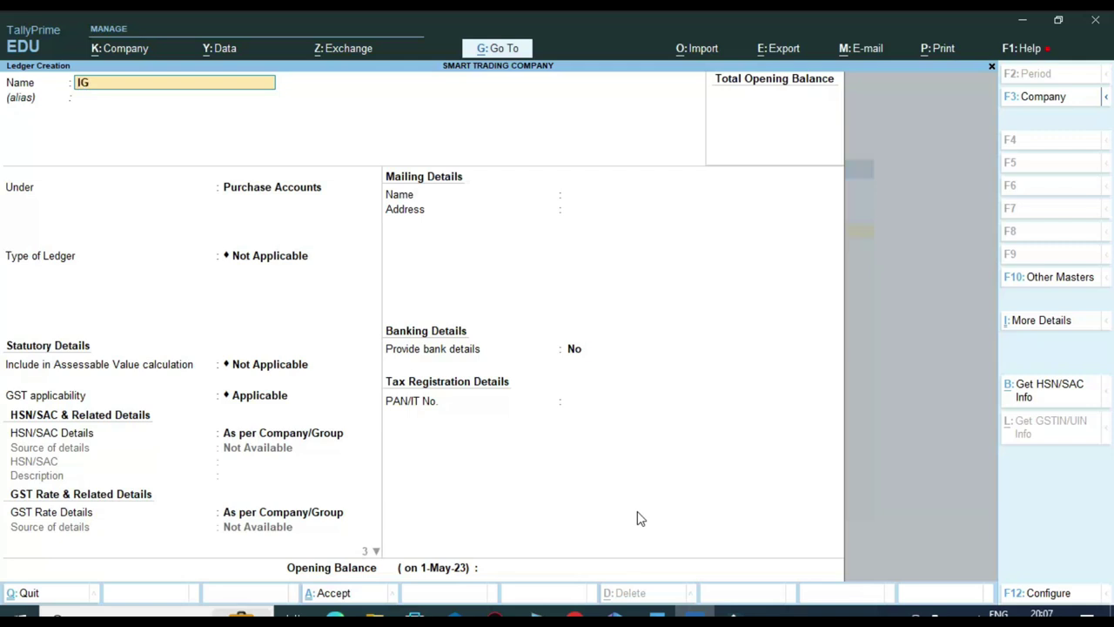
- Name a new ledger IGST TAX and group it under Duties & Taxes with GST as the type of duty/tax
key(Return)
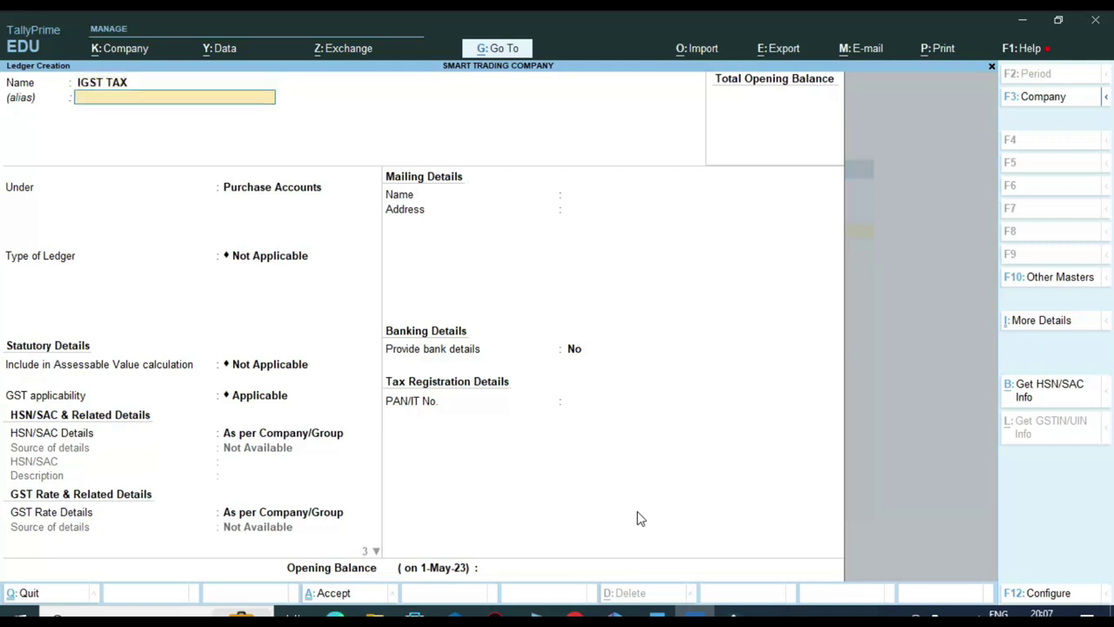
key(Return)
text(DU)
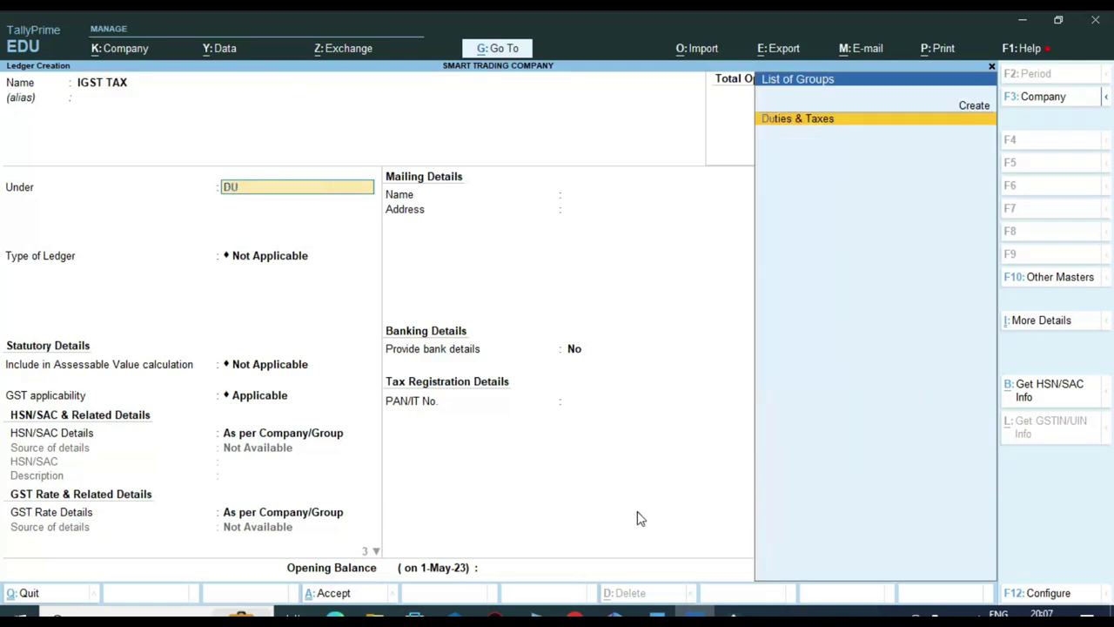
key(Return)
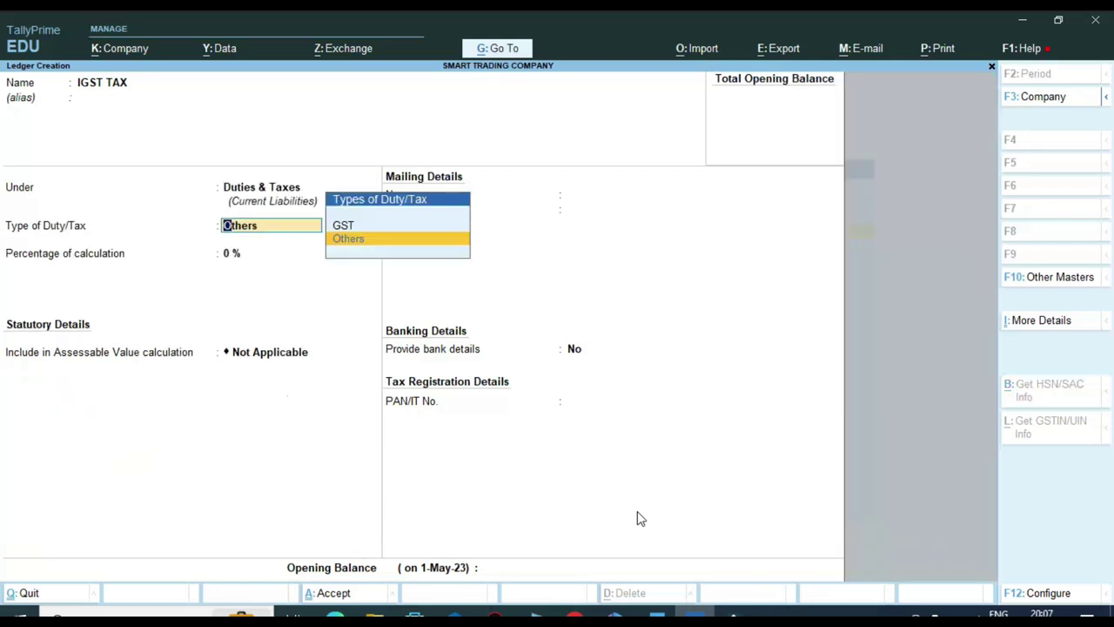
key(Up)
key(Return)
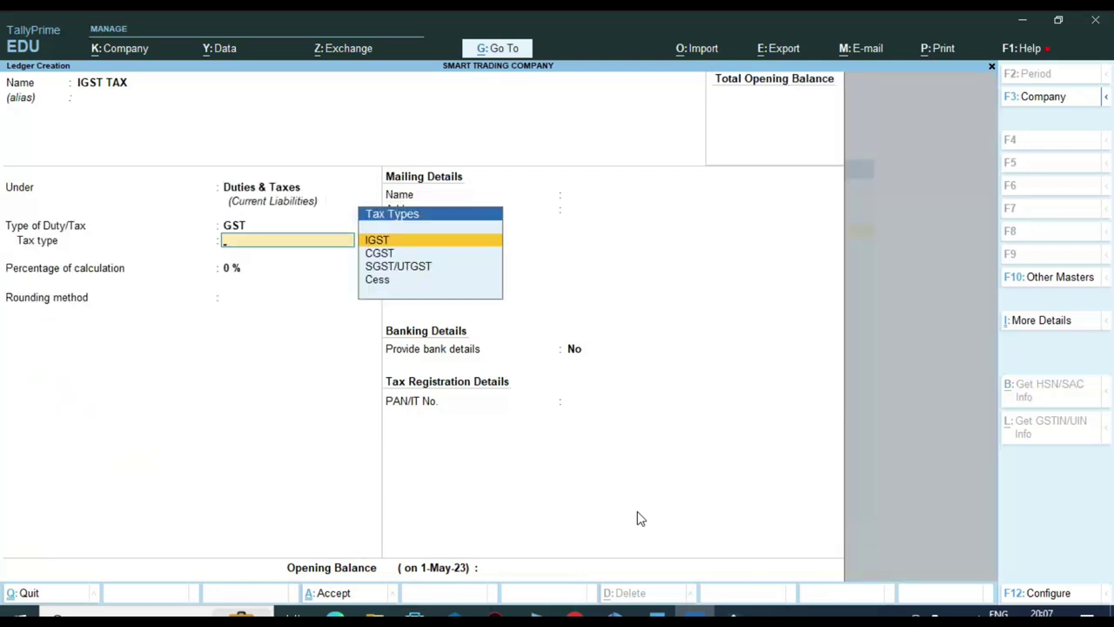
- Set the tax type to IGST with 0% calculation and rounding Not Applicable, and save the IGST TAX ledger
key(Return)
key(Return)
key(Return)
key(Return)
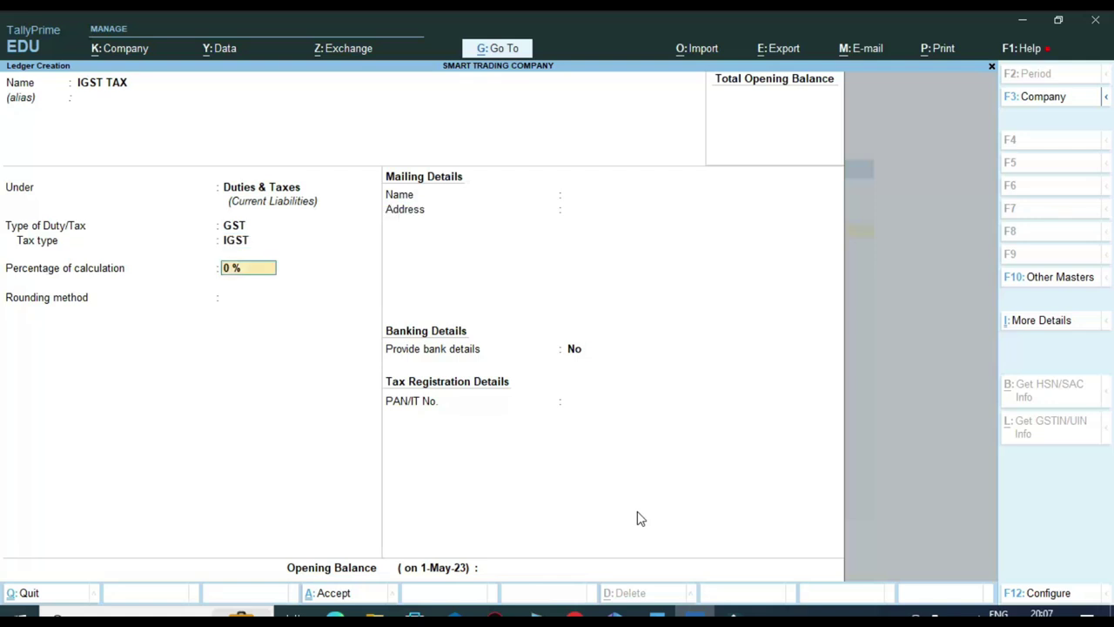
key(Return)
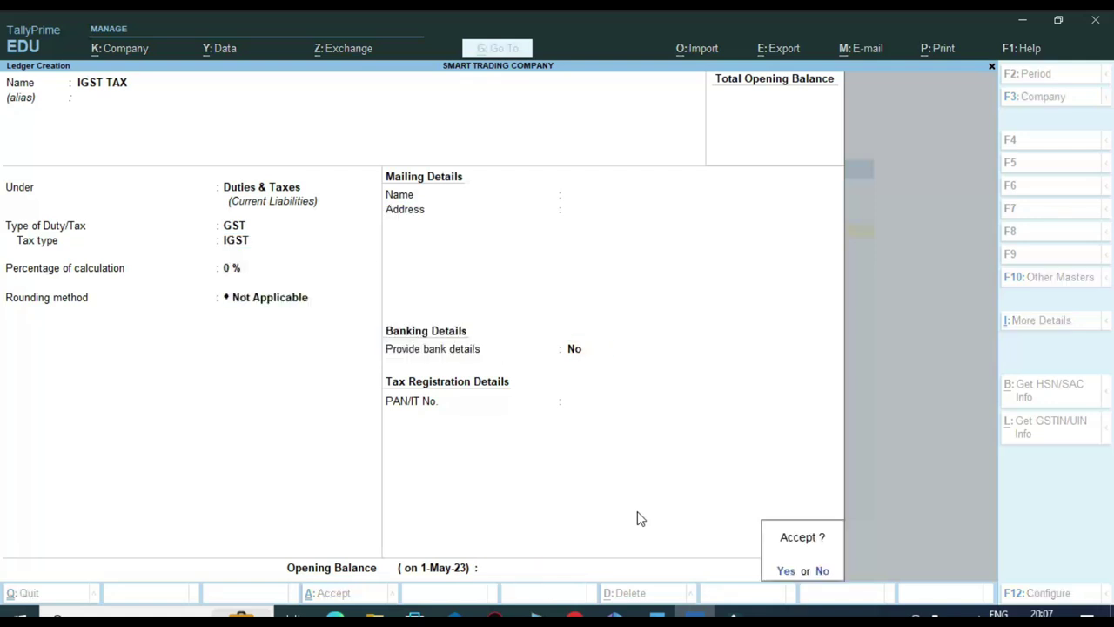
key(Return)
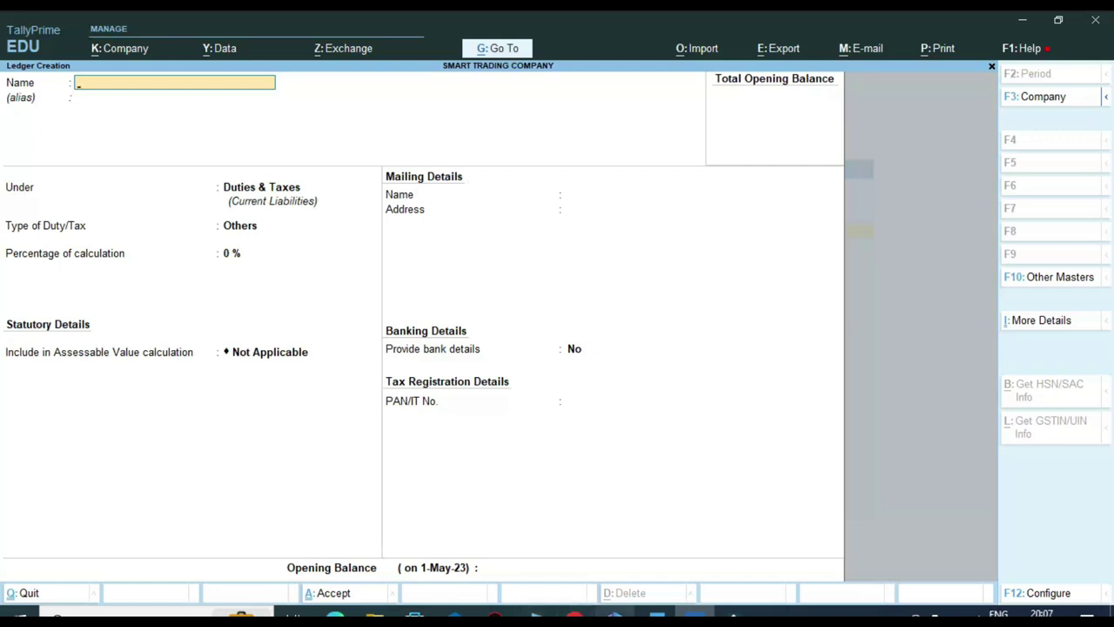
- Leave ledger creation and start a new purchase voucher
key(Escape)
key(Return)
key(Escape)
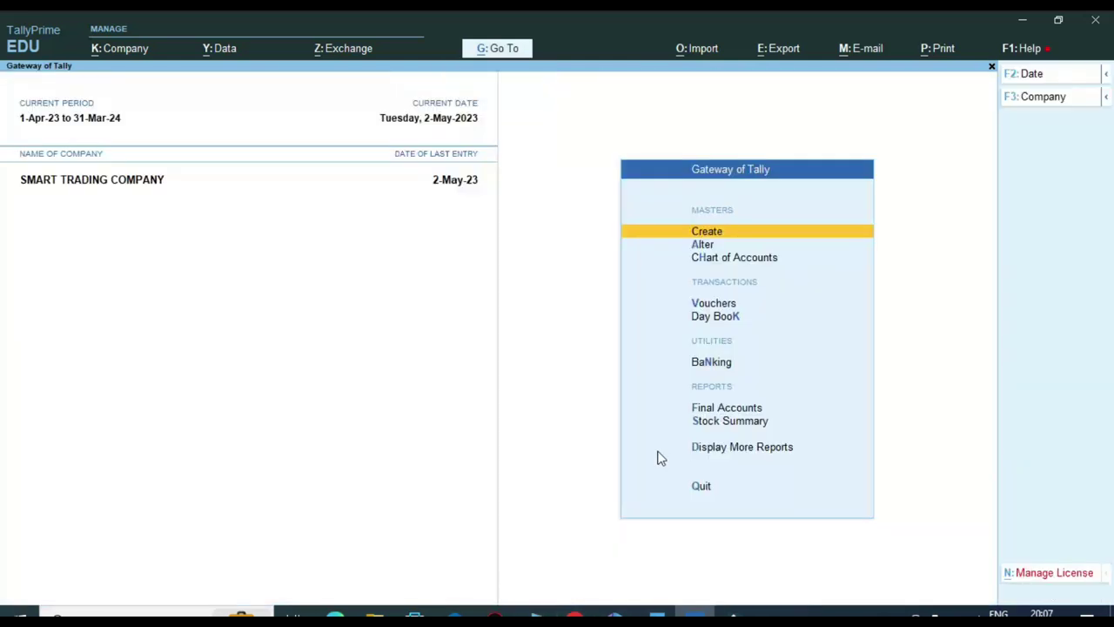
key(Down)
key(Down)
key(Down)
key(Return)
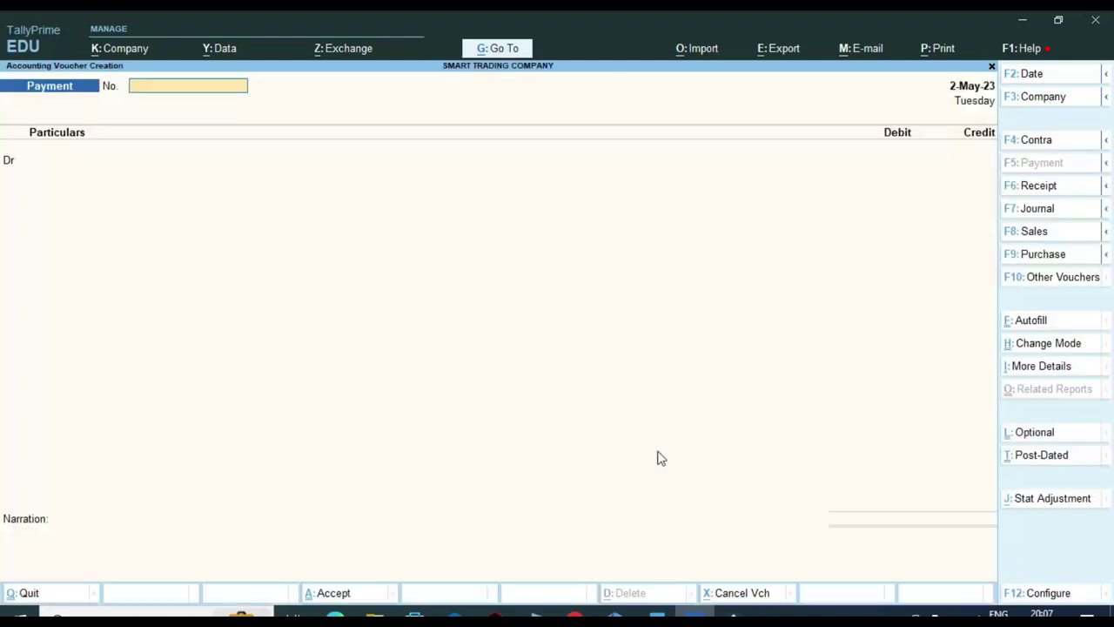
click(1049, 258)
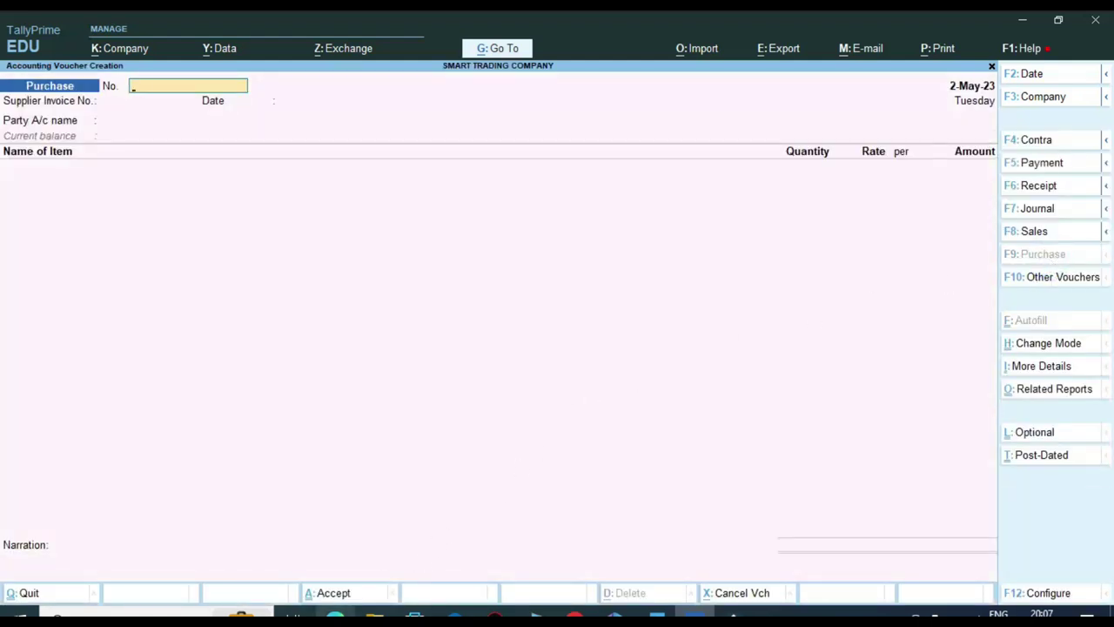
- Copy the invoice number from the Delhi Traders PDF and enter DT-125 as the purchase voucher number, dated 2-May-23
click(335, 618)
scroll(362, 277, up, 4)
scroll(362, 277, up, 8)
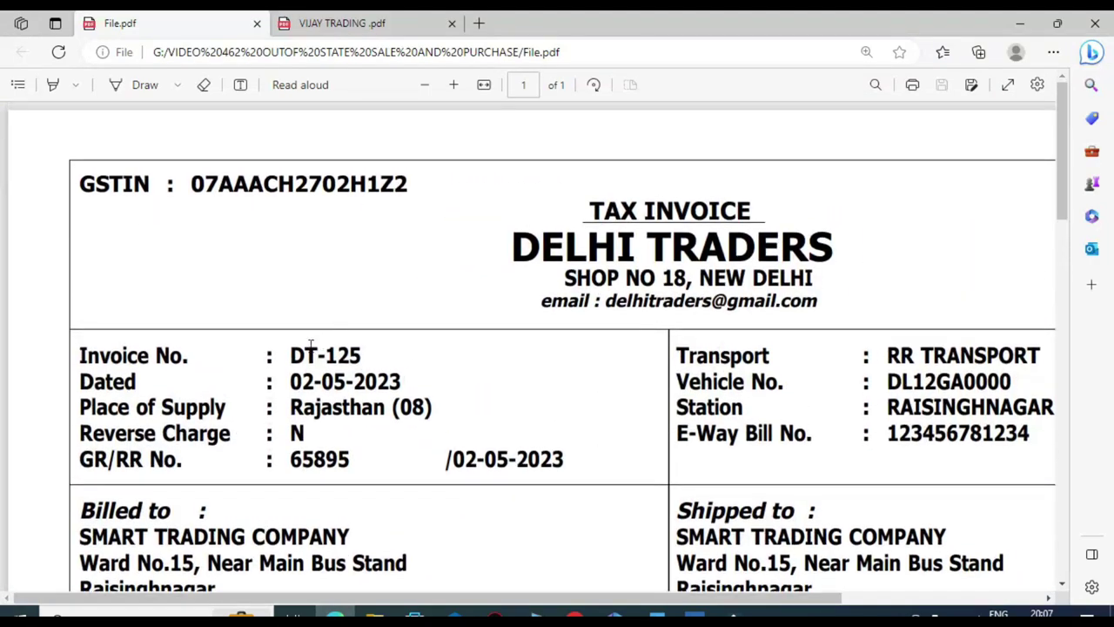
drag(287, 355, 362, 357)
key(ctrl+c)
click(694, 616)
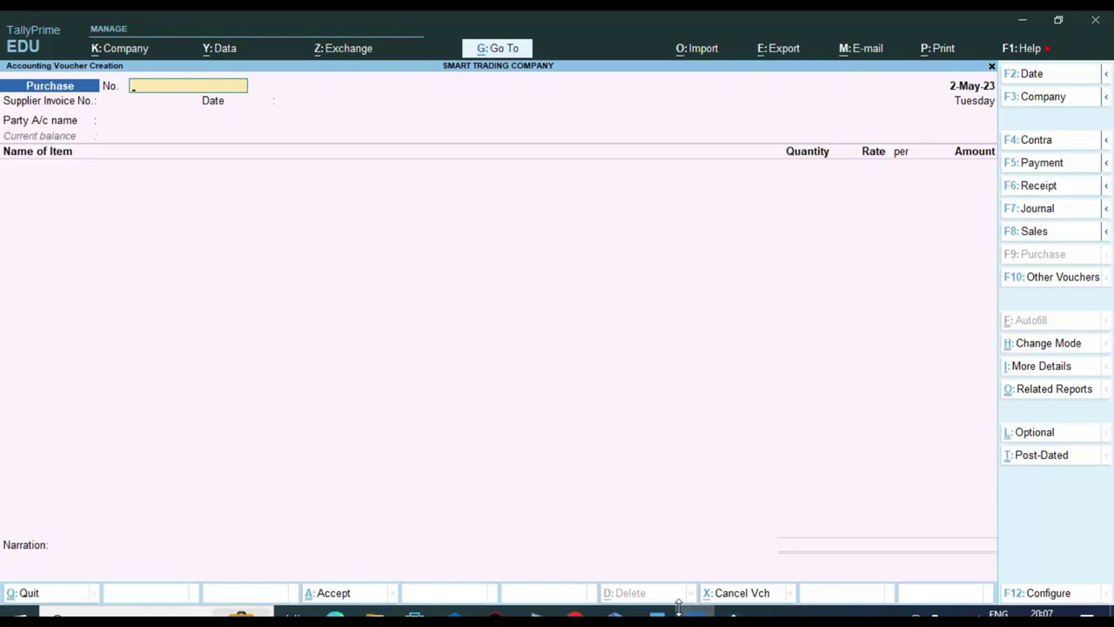
text(125)
key(Return)
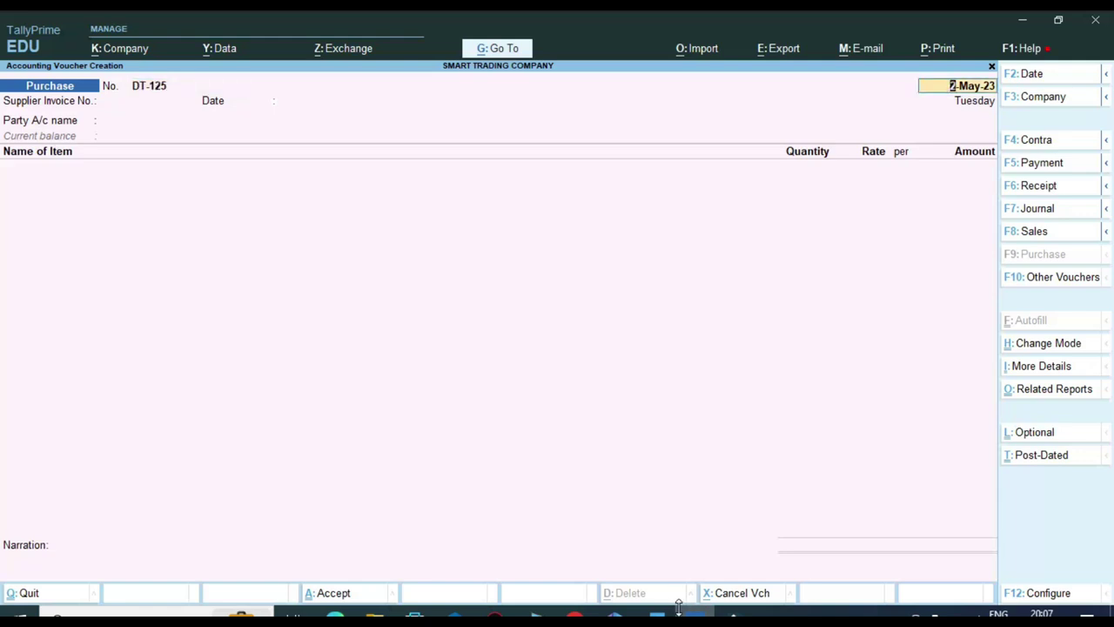
key(Return)
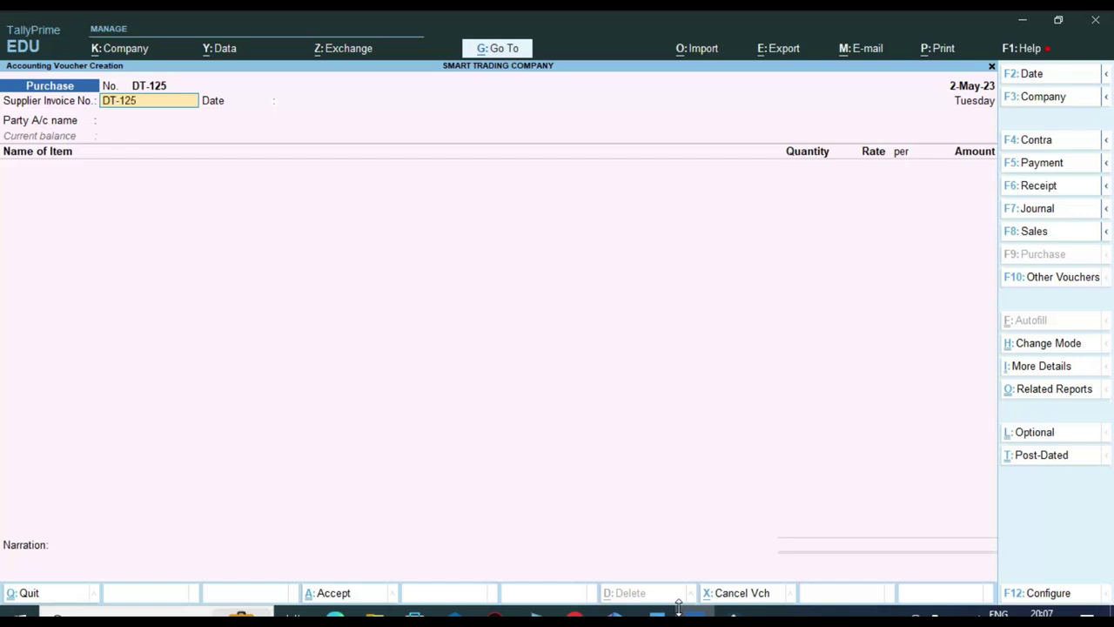
- Enter supplier invoice number DT-125 dated 2-May-23 and choose DELHI TRADERS as the party account
text(DT-125)
key(Return)
key(Return)
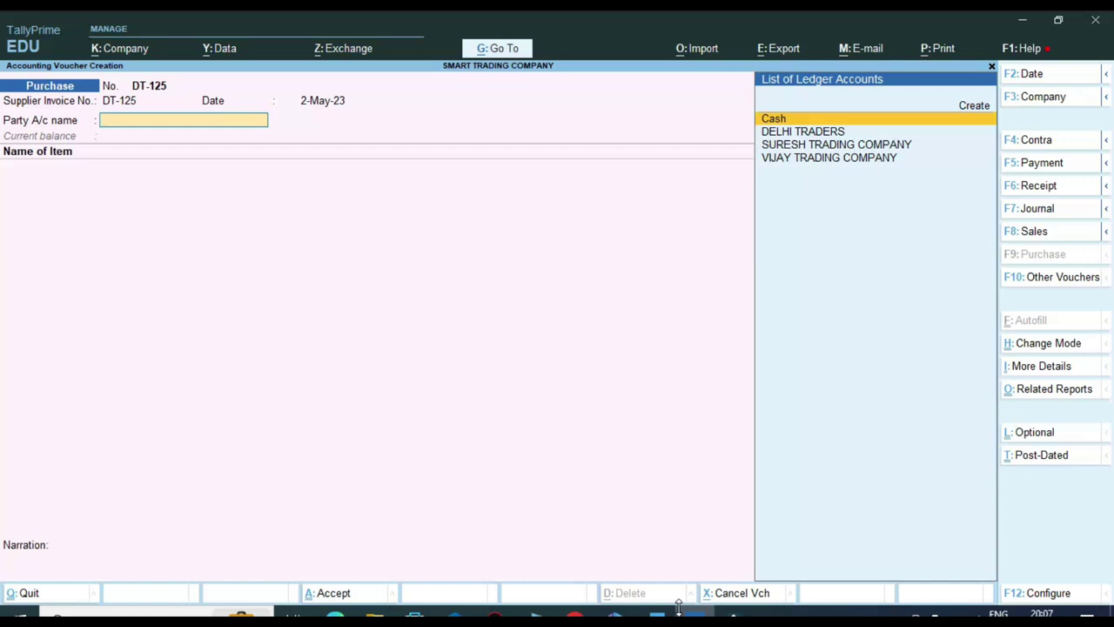
key(Down)
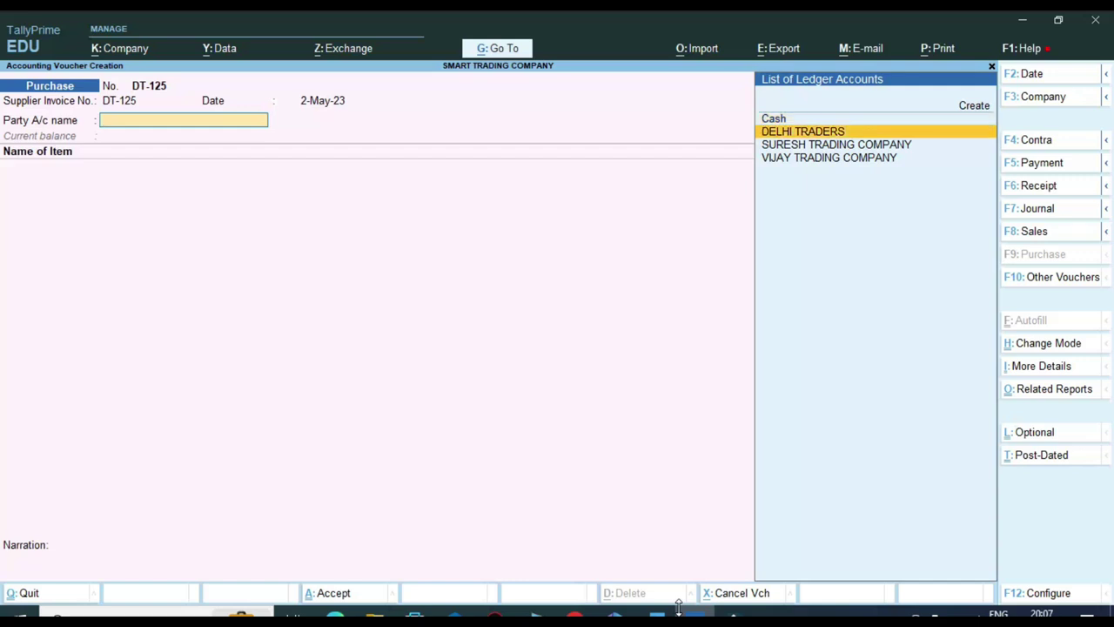
key(Return)
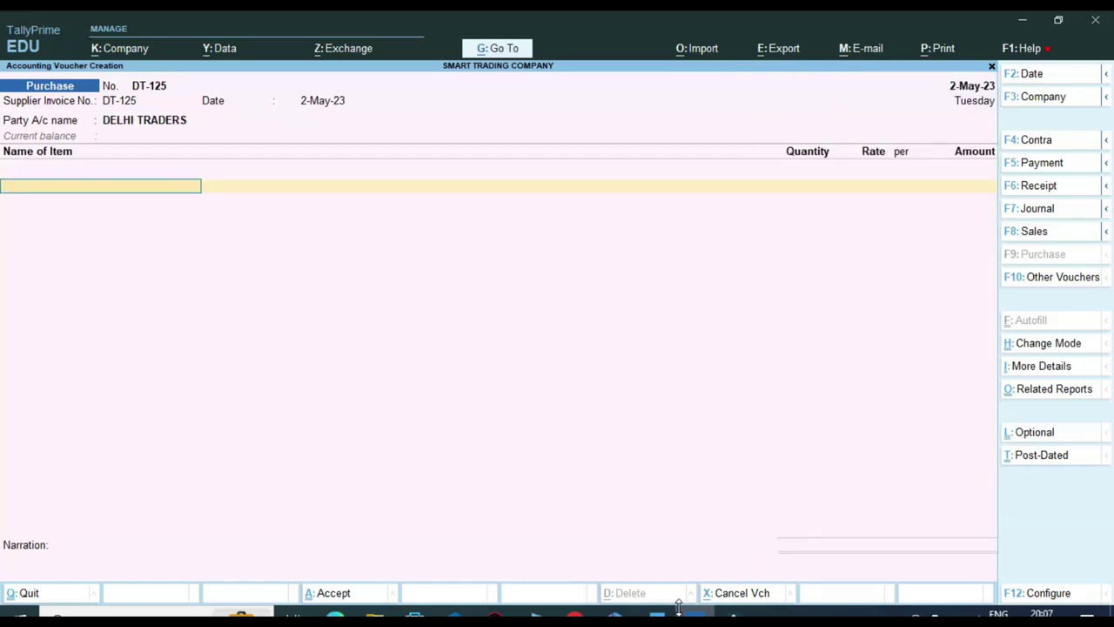
- Look up the first item in the invoice PDF and add SYSKA LED BLUB 25W to the voucher with quantity 100
click(335, 616)
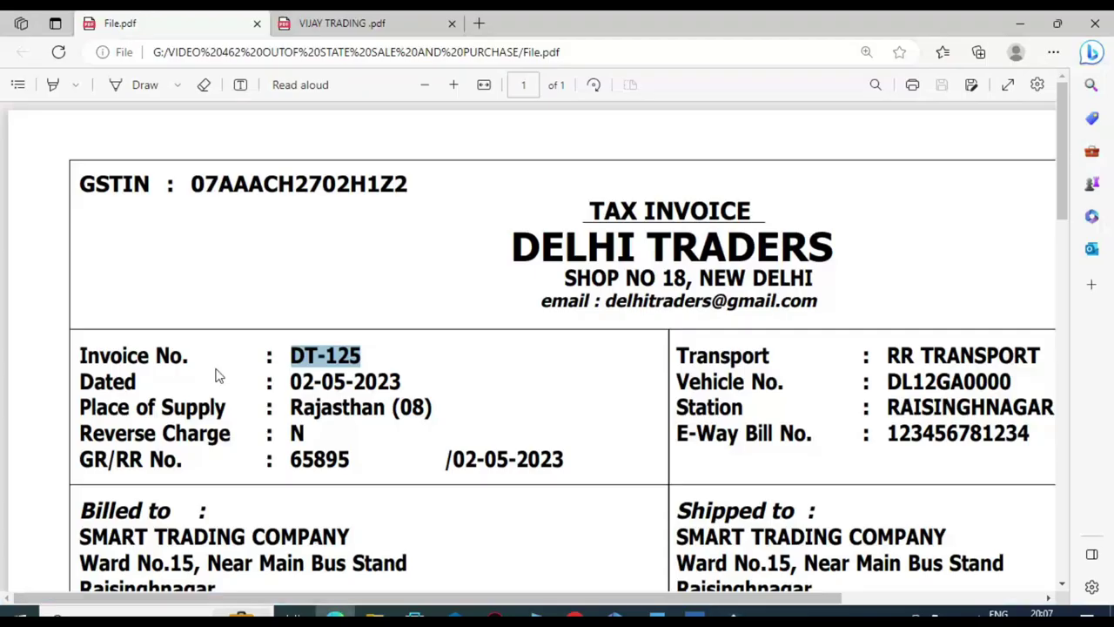
scroll(213, 401, down, 5)
scroll(209, 383, up, 2)
click(244, 244)
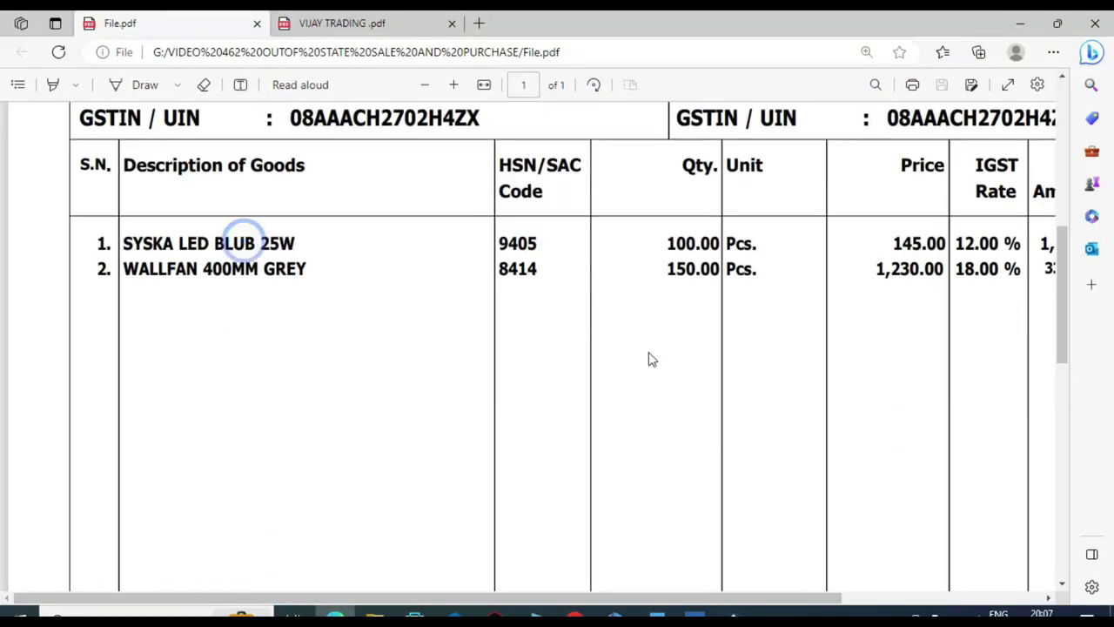
key(alt+Tab)
text(sy)
key(Return)
key(alt+Tab)
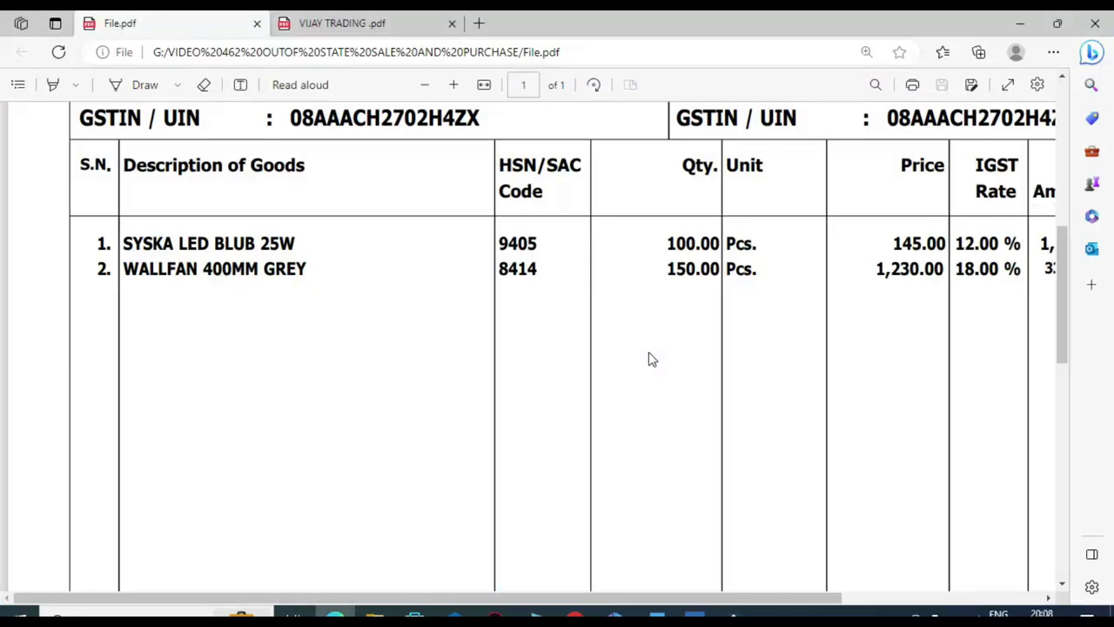
key(alt+Tab)
text(100)
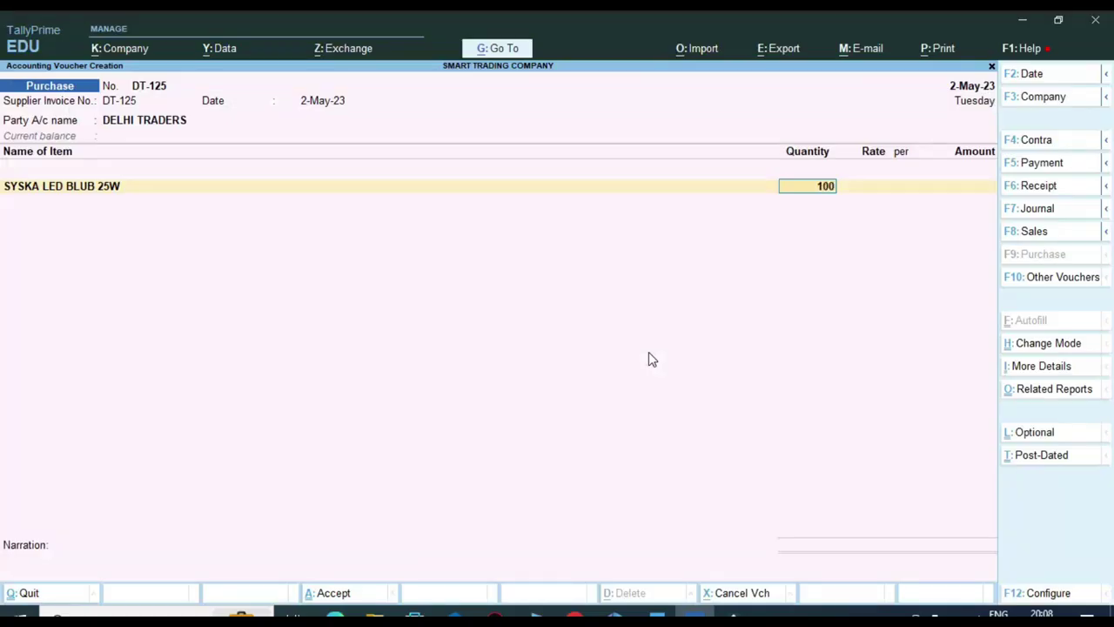
key(Return)
- Find the bulb's price in the invoice PDF and set its rate in the voucher to 145
key(alt+Tab)
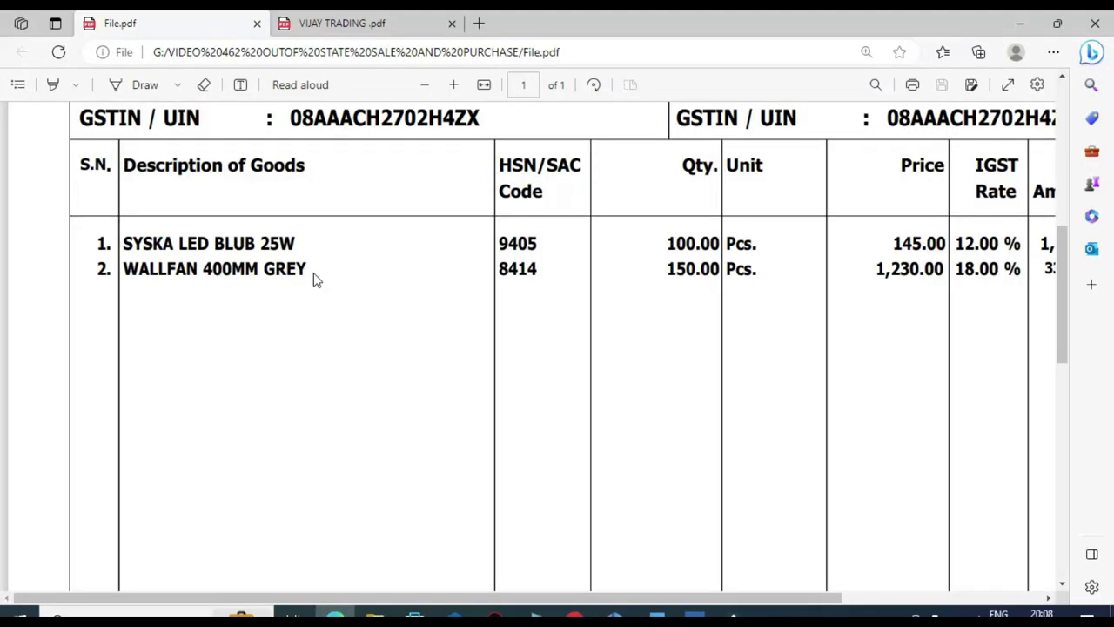
drag(786, 603, 975, 579)
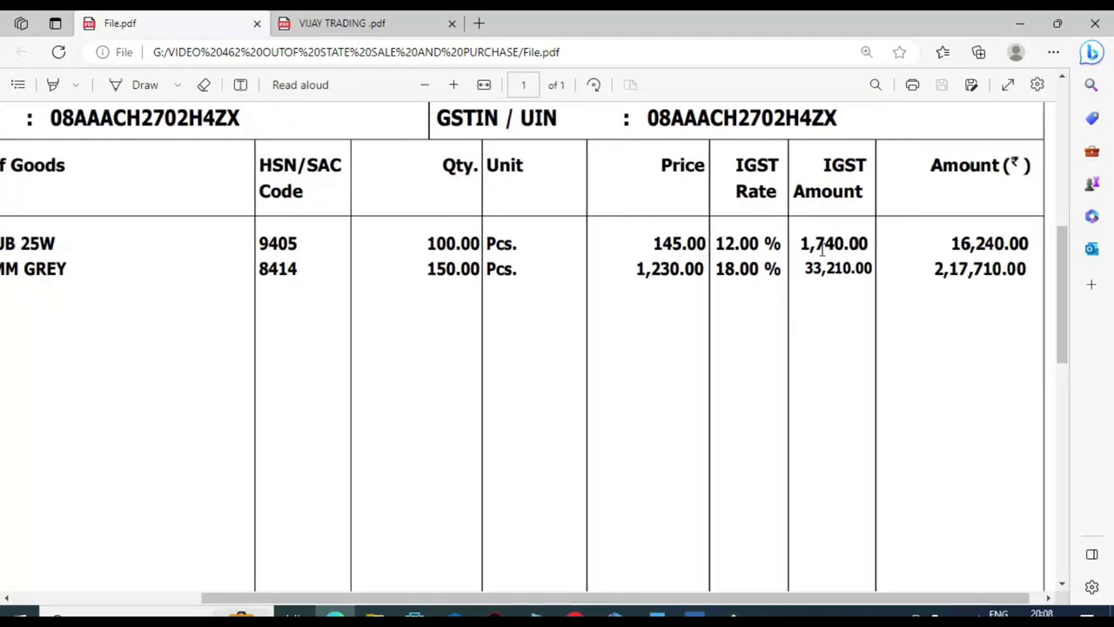
key(alt+Tab)
text(145)
key(Return)
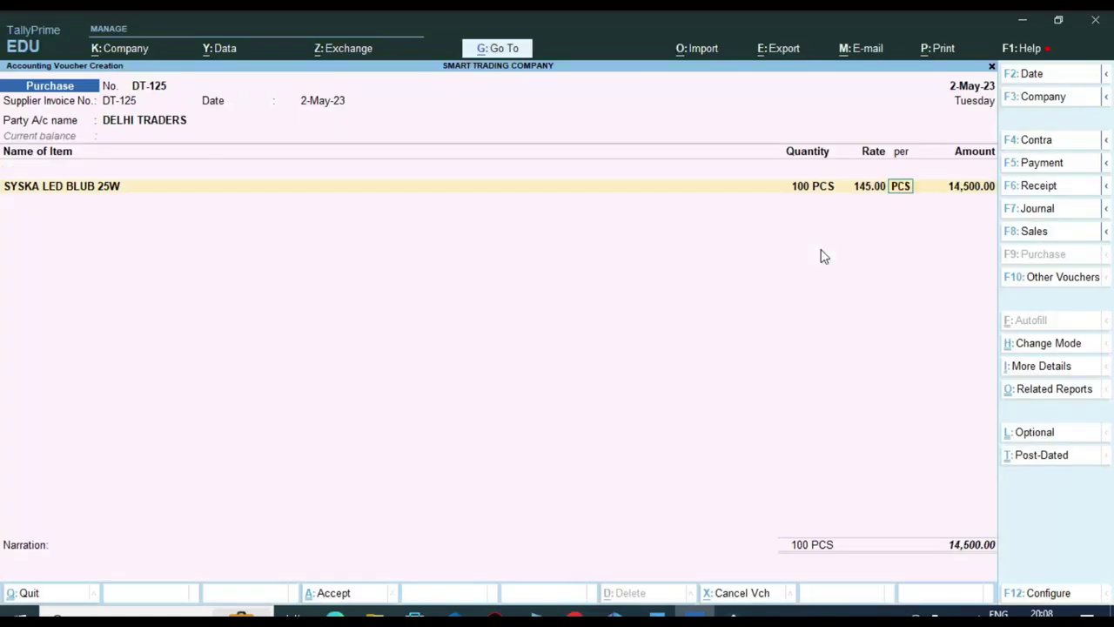
- Compare the bulb's amount with the invoice PDF, accept the item line per PCS, and open its accounting details
key(alt+Tab)
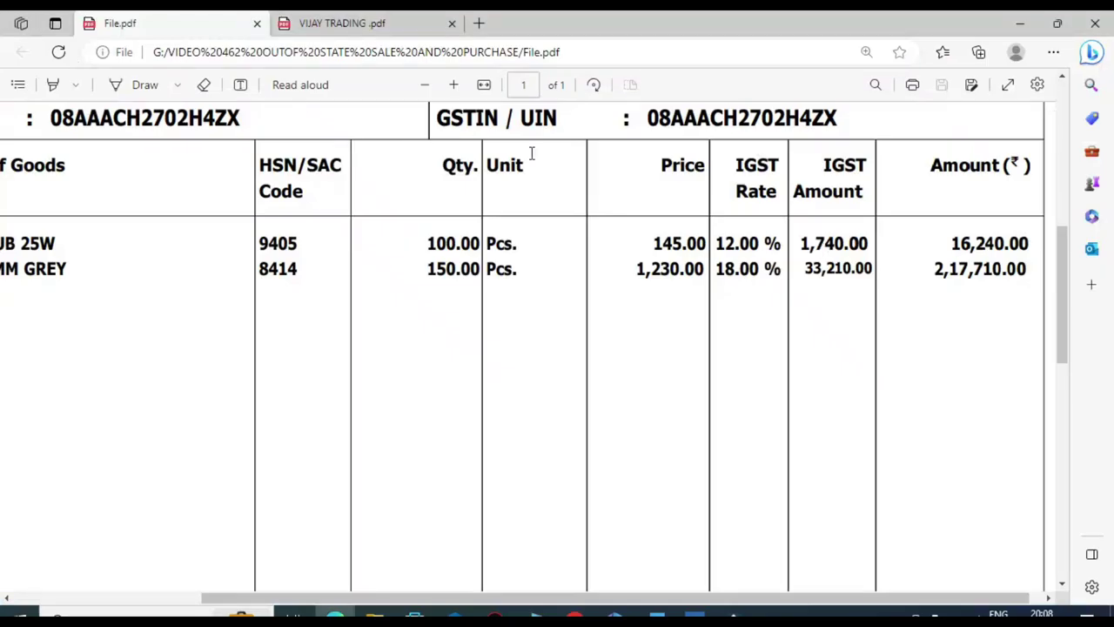
key(alt+Tab)
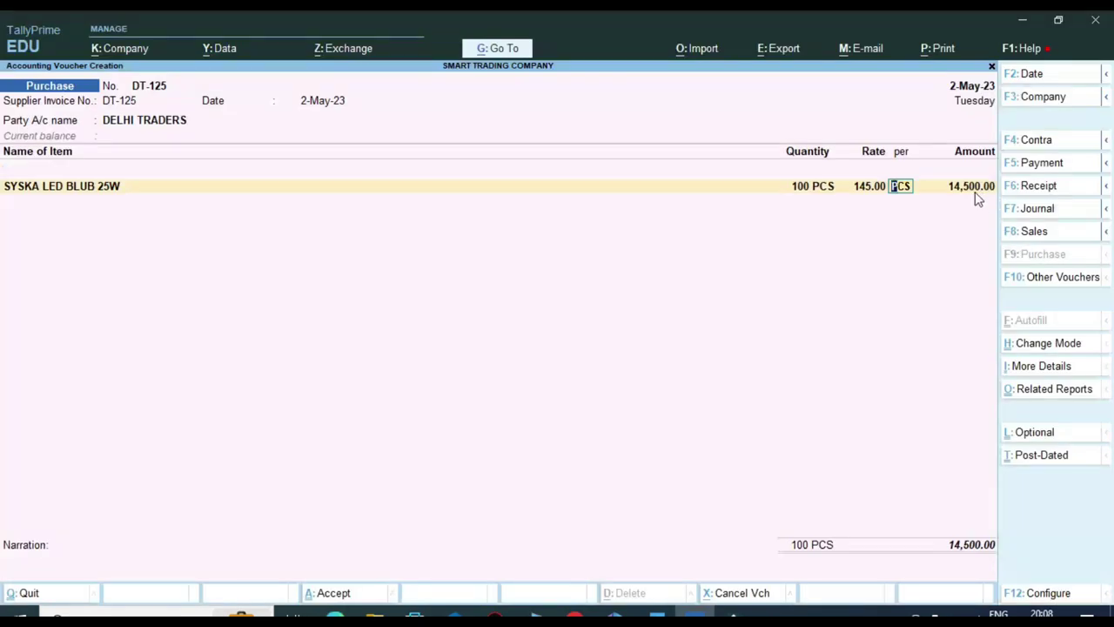
key(alt+Tab)
drag(949, 243, 1045, 247)
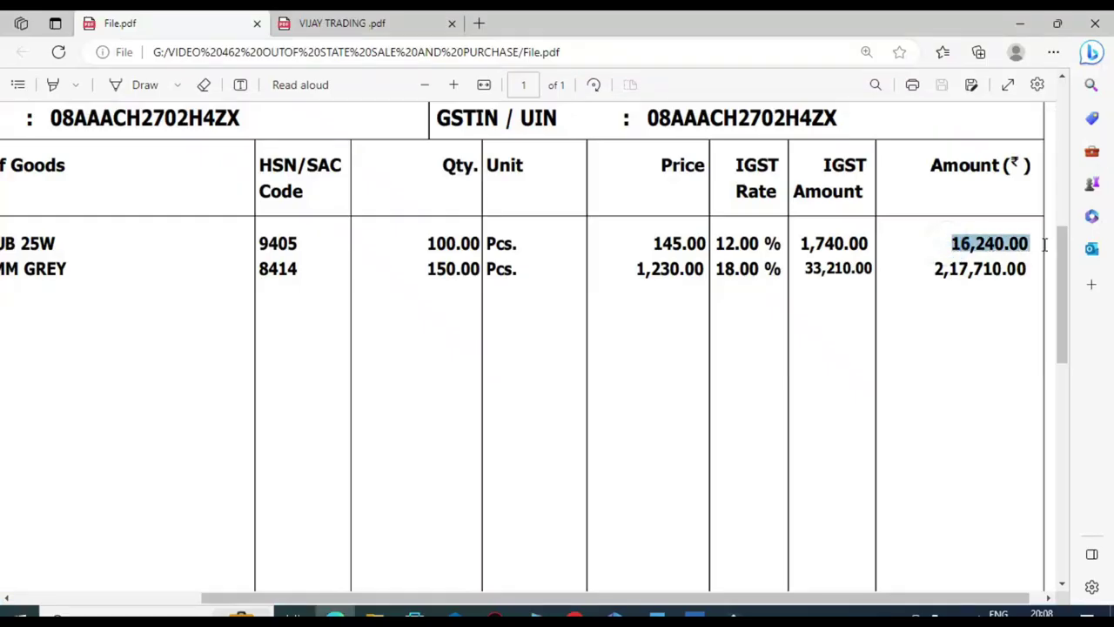
key(alt+Tab)
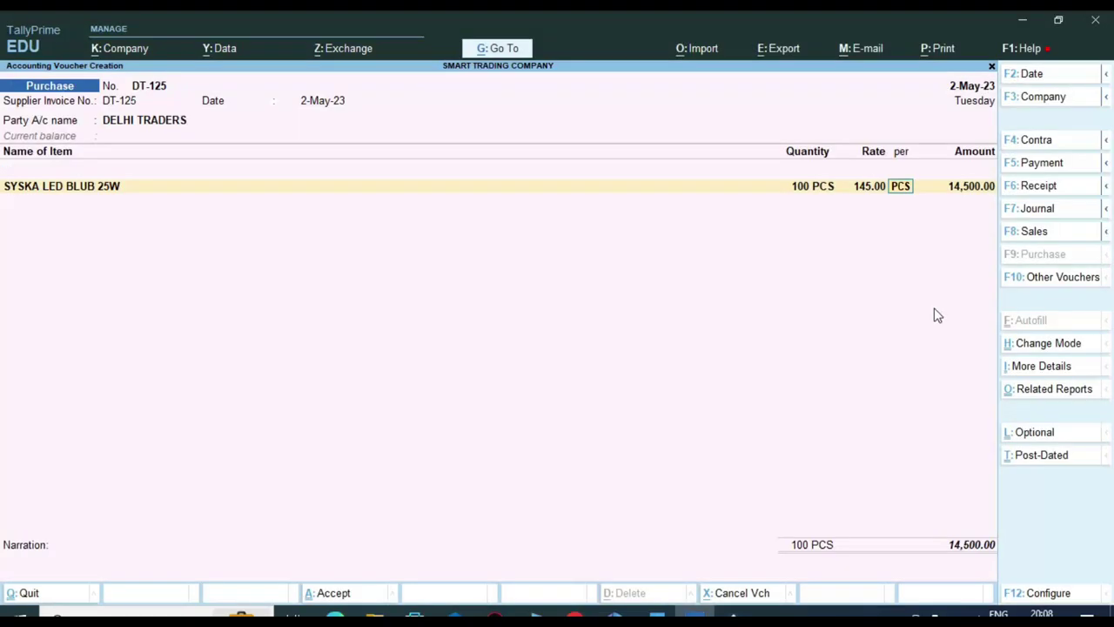
key(Return)
key(Return)
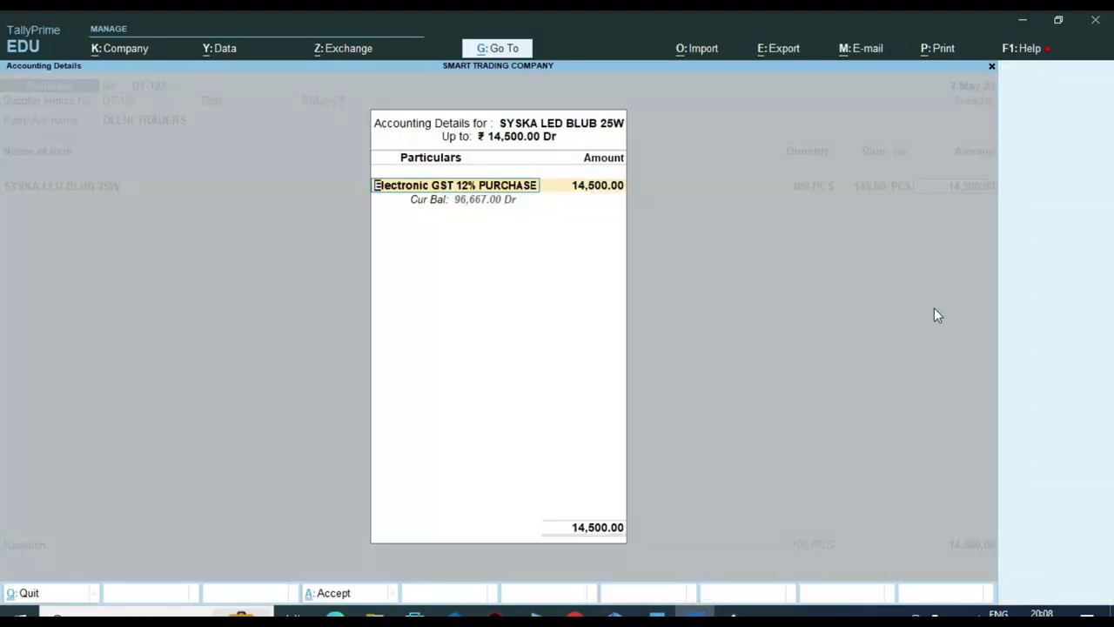
- Allocate the bulb's amount to INTERSTATE GST 12% PURCHASE and accept the GST rate and HSN details as per masters
key(BackSpace)
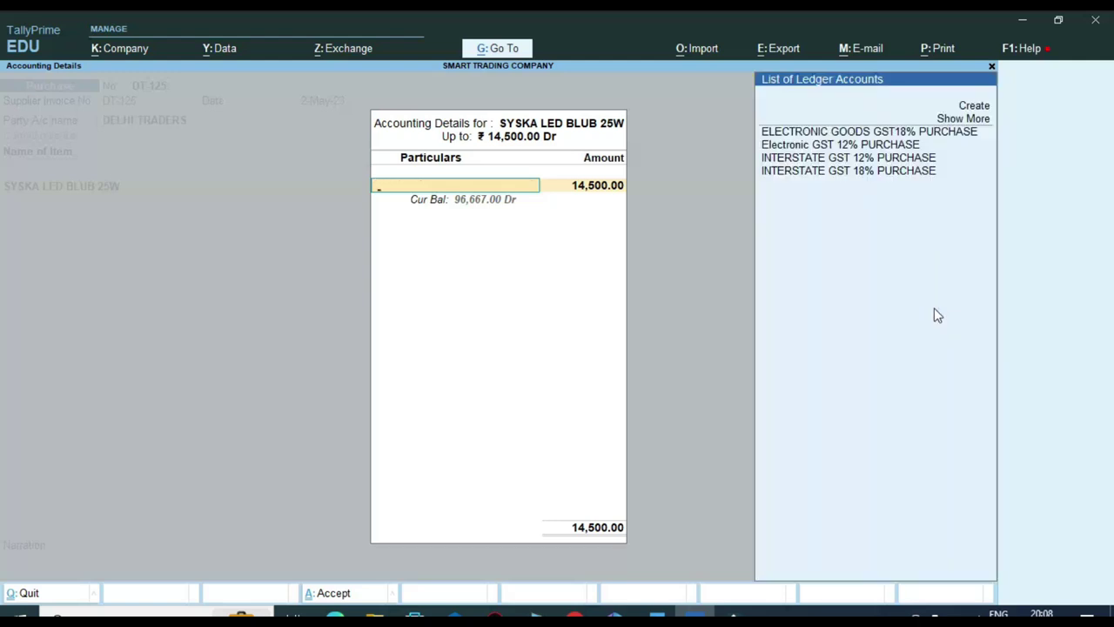
key(Down)
key(Down)
key(Down)
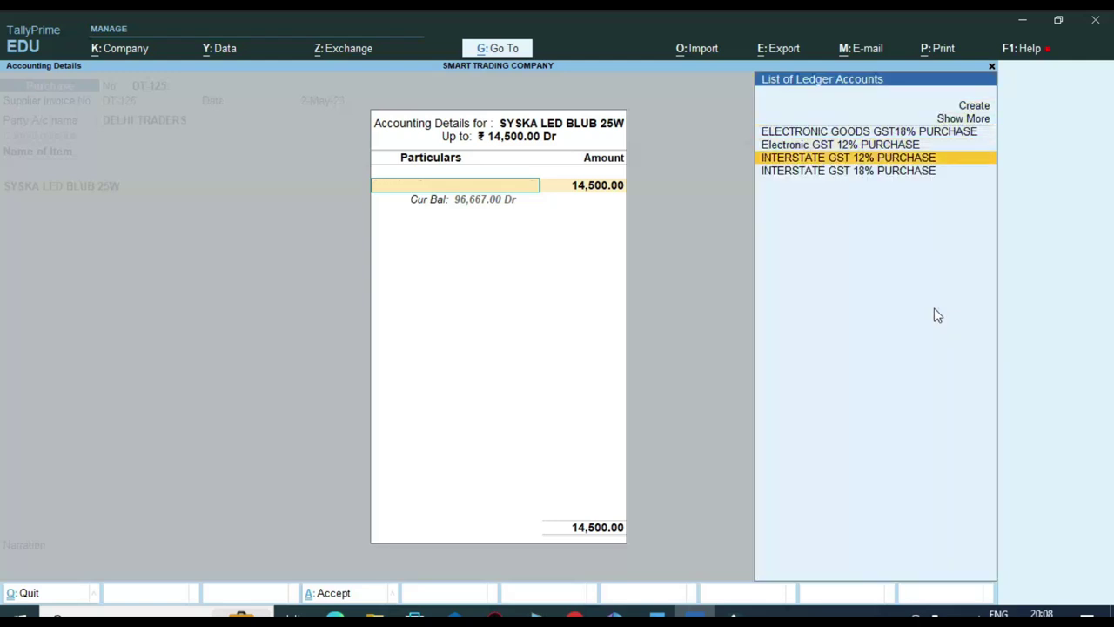
key(Return)
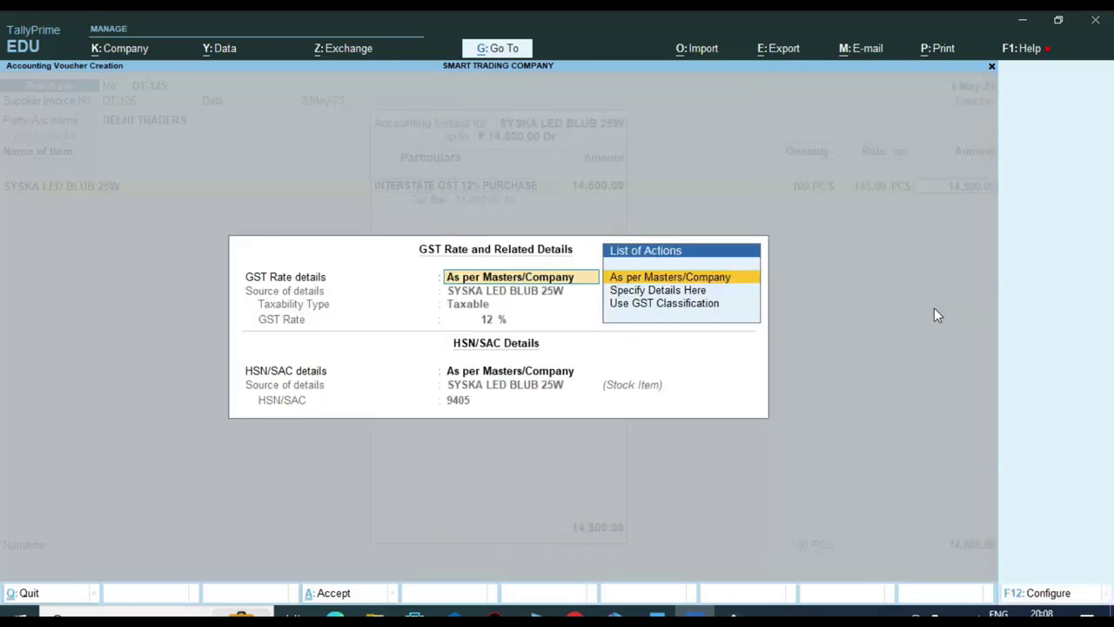
key(Return)
key(Return)
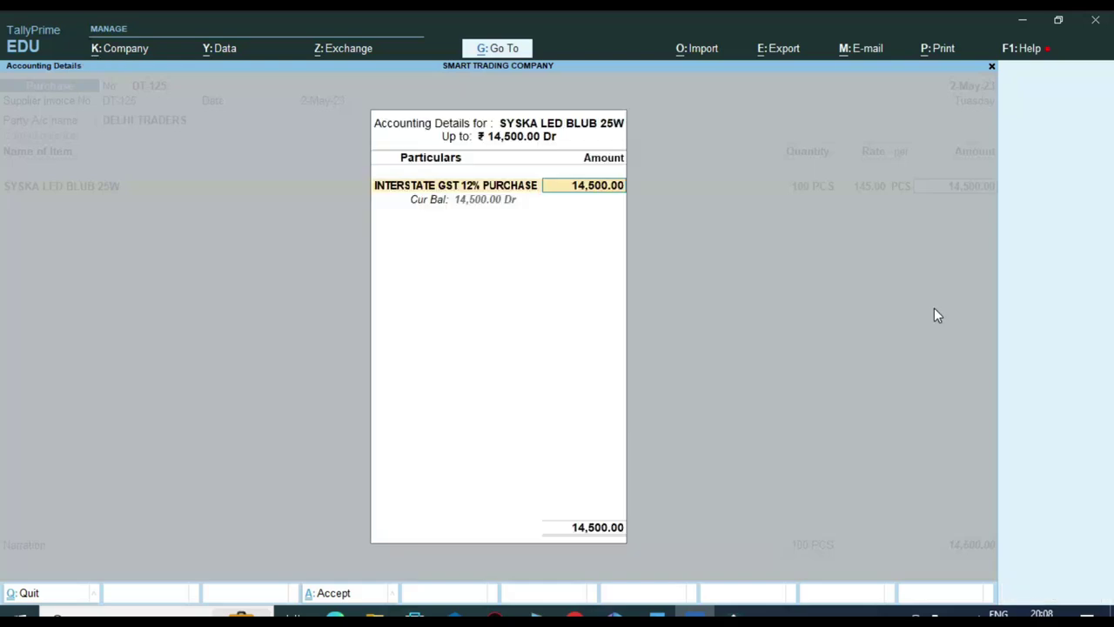
key(Return)
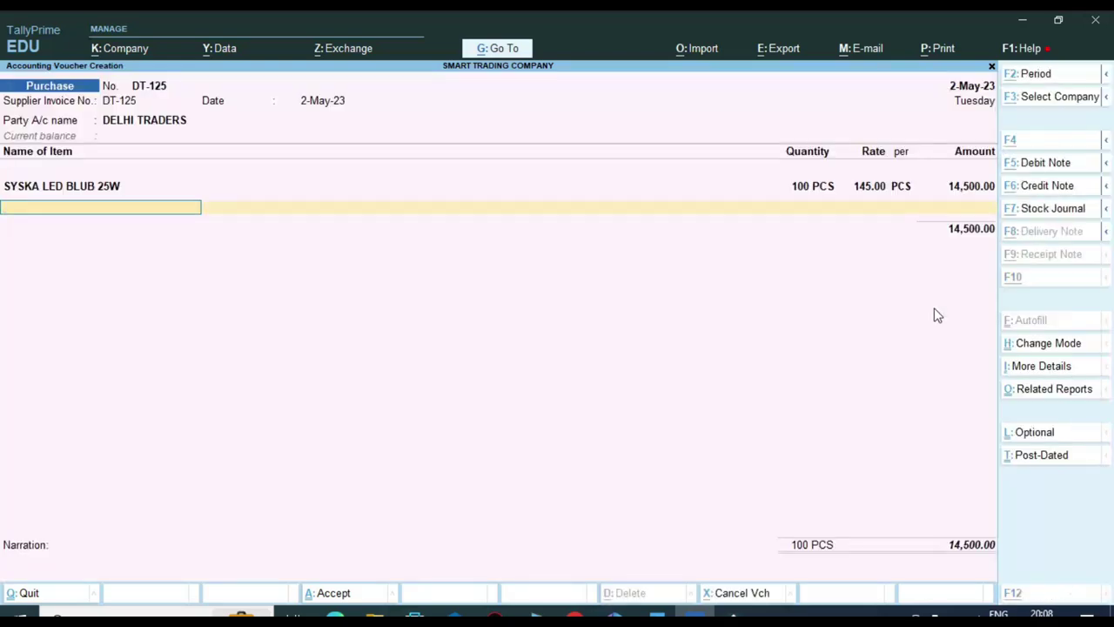
- Look up the second item in the invoice PDF and add WALLFAN 400MM GREY to the voucher with quantity 150 PCS
key(alt+Tab)
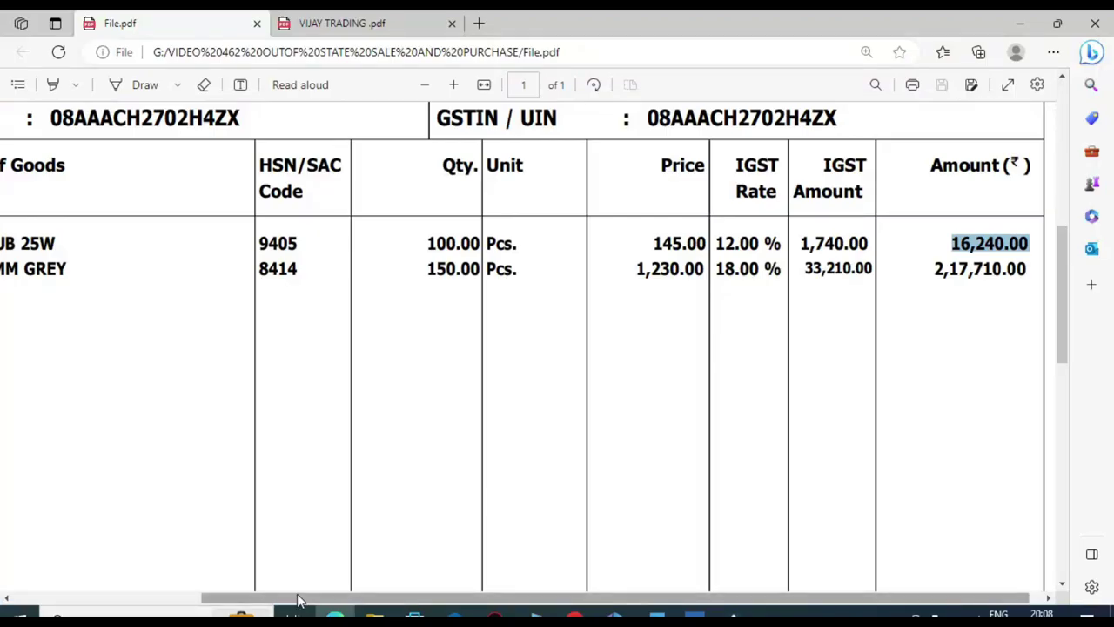
drag(293, 597, 134, 530)
key(alt+Tab)
text(wa)
key(Return)
key(alt+Tab)
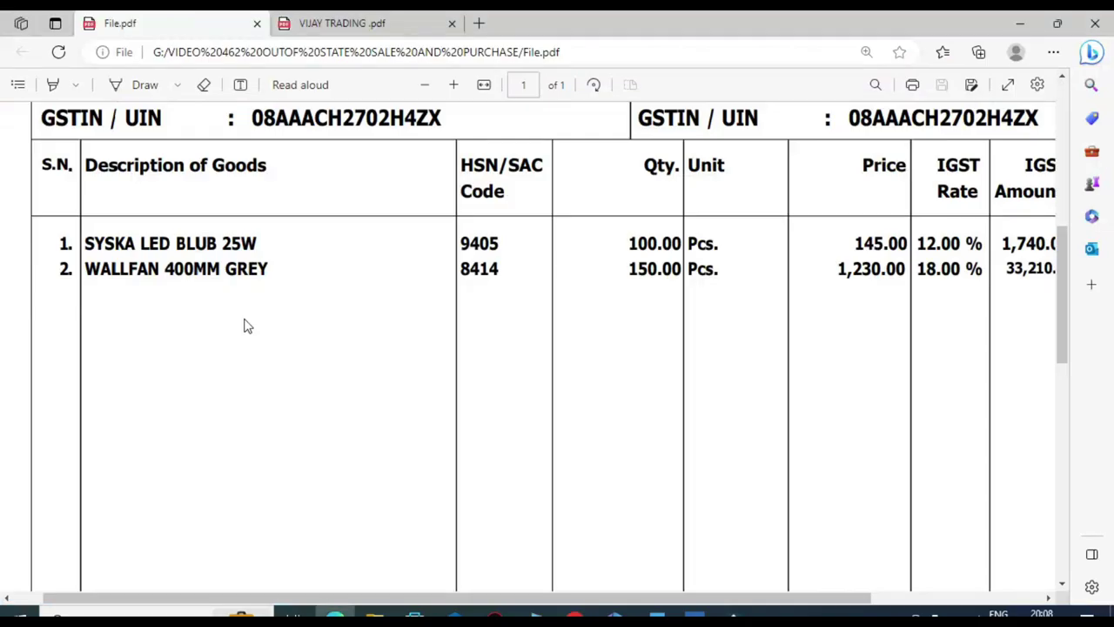
key(alt+Tab)
text(150 PCS)
key(Return)
- Check the wall fan's price in the invoice PDF, set its rate to 1230, and accept the line's amount
key(alt+Tab)
key(alt+Tab)
text(1230)
key(Return)
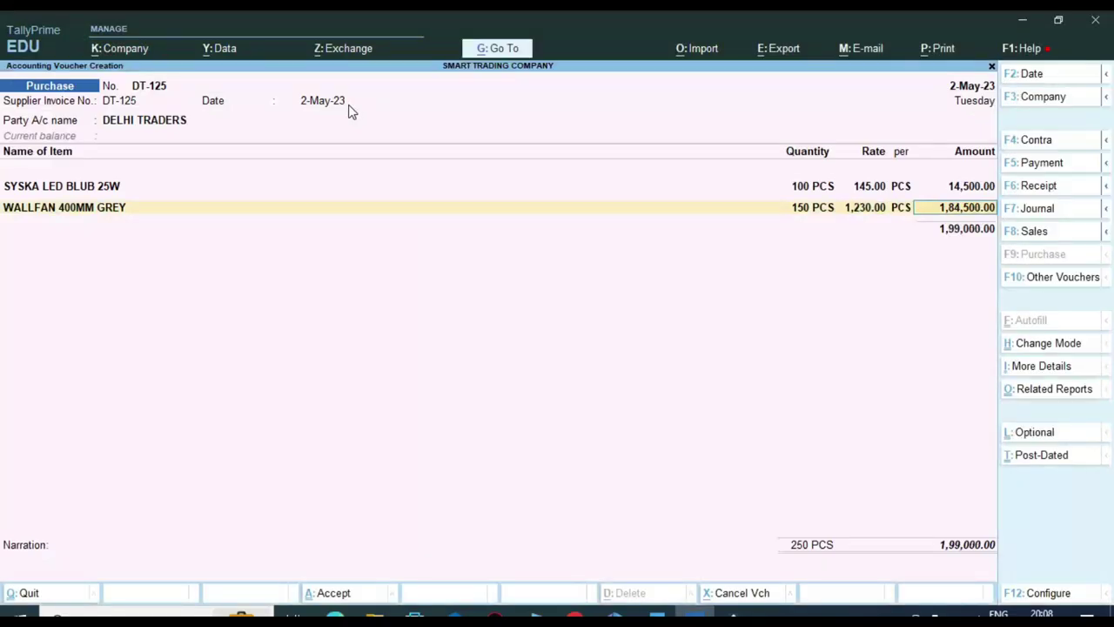
key(Return)
- Allocate the wall fan's amount to INTERSTATE GST 18% PURCHASE and accept the GST rate and HSN details as per masters
key(alt+Tab)
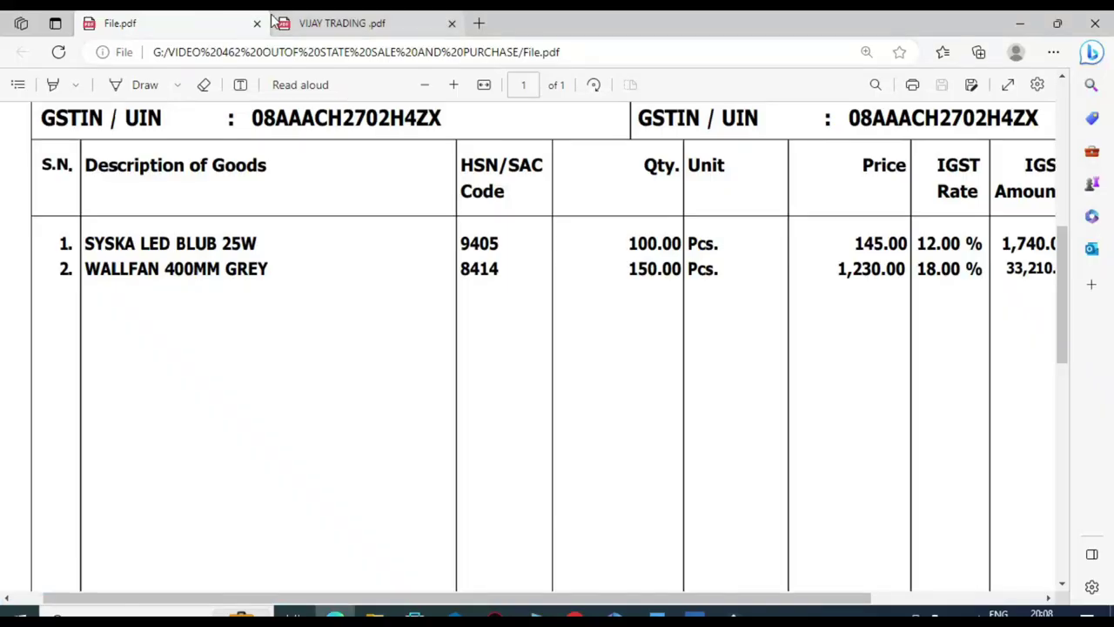
key(alt+Tab)
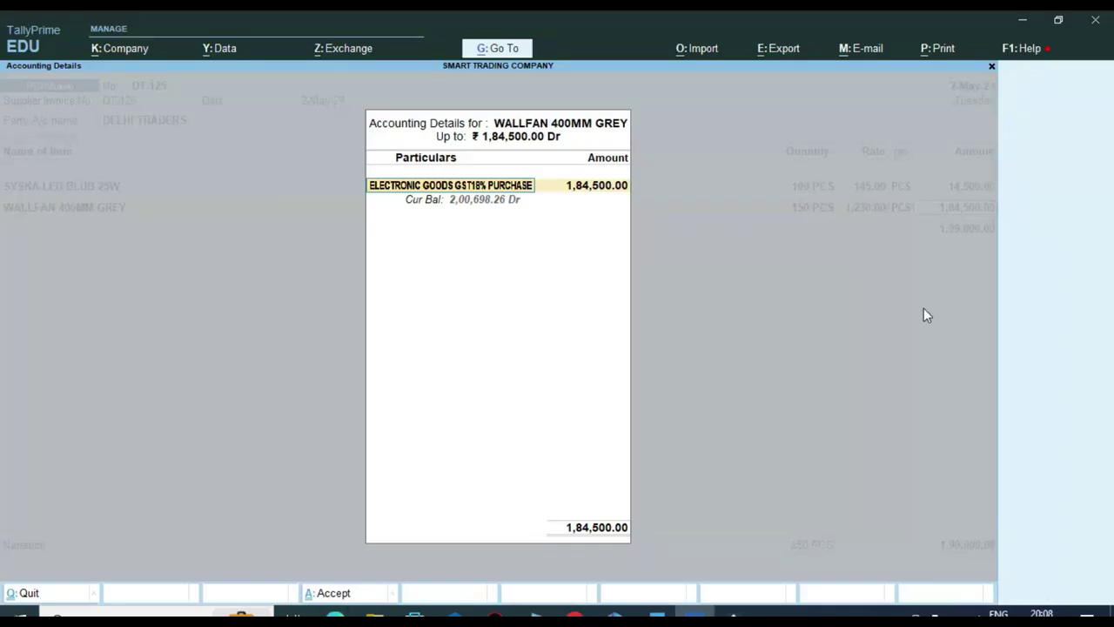
text(18)
key(Down)
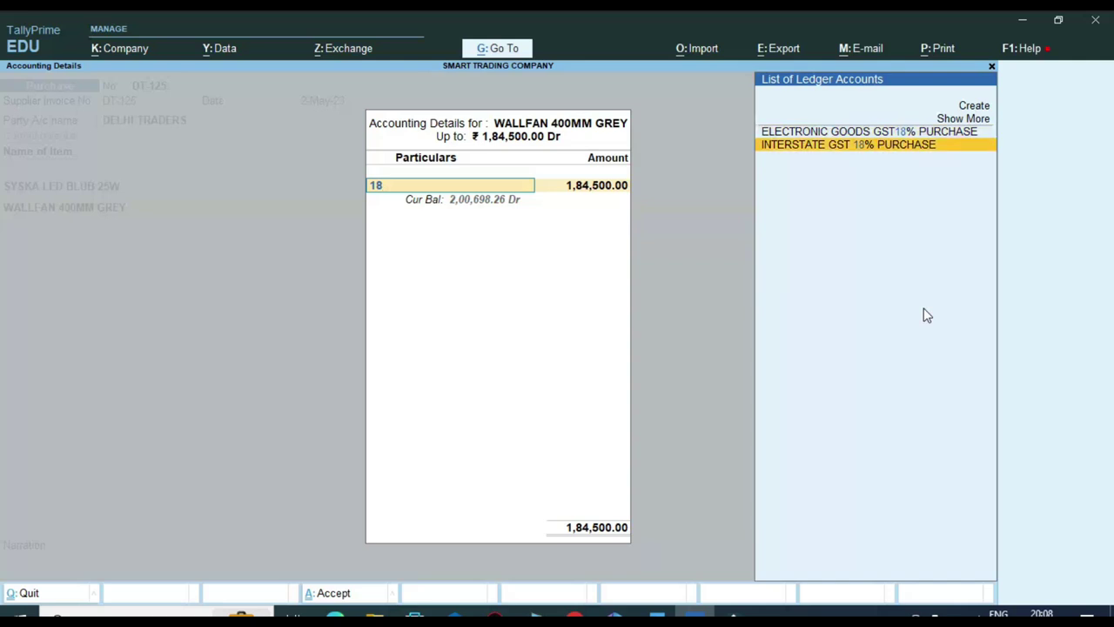
key(Return)
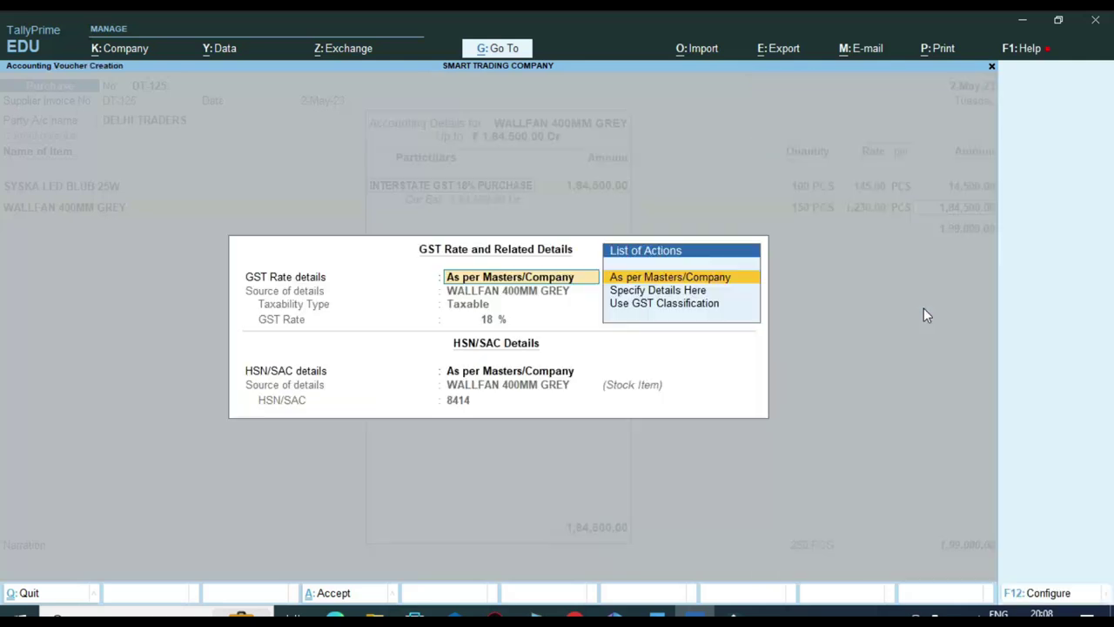
key(ctrl+a)
key(ctrl+a)
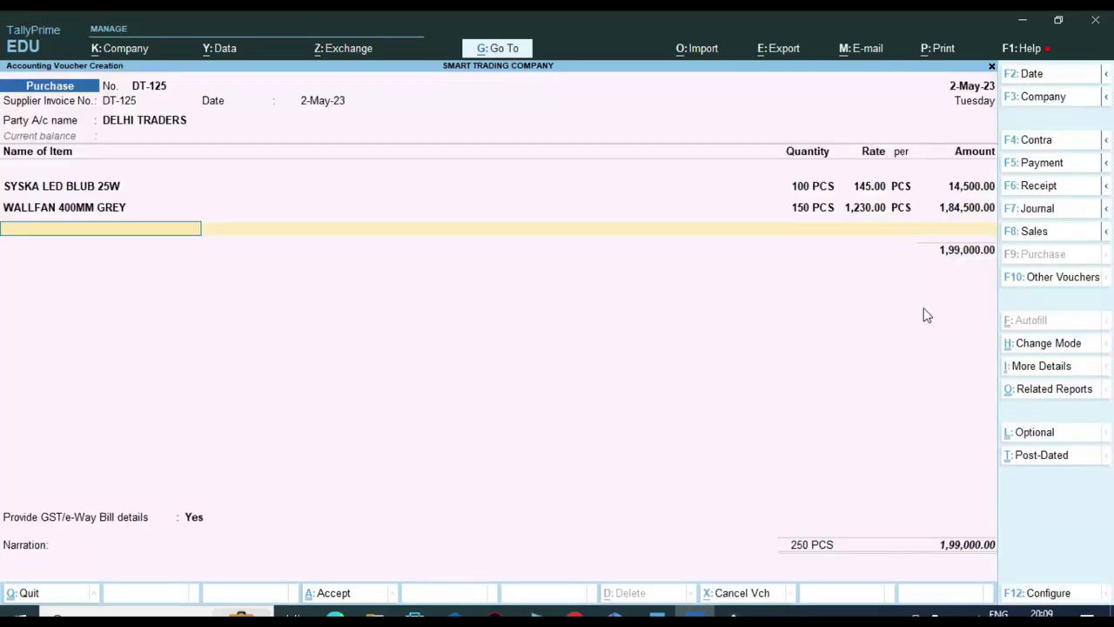
- Compare the voucher's item subtotal with the total taxable amount in the invoice PDF's tax summary
key(alt+Tab)
scroll(313, 450, down, 10)
scroll(214, 284, up, 1)
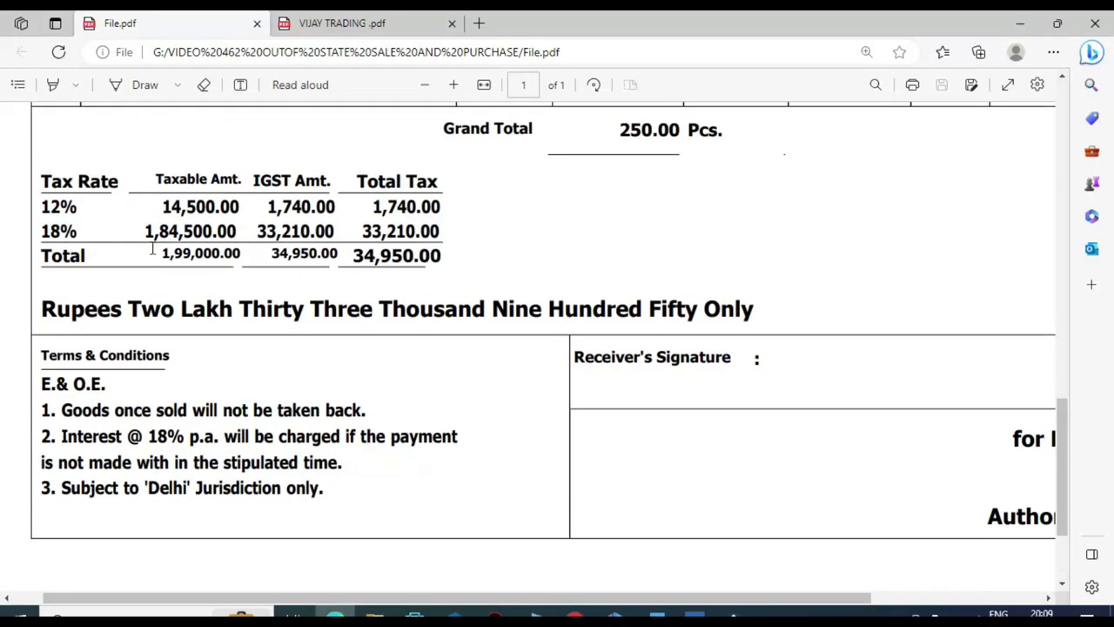
drag(154, 253, 242, 254)
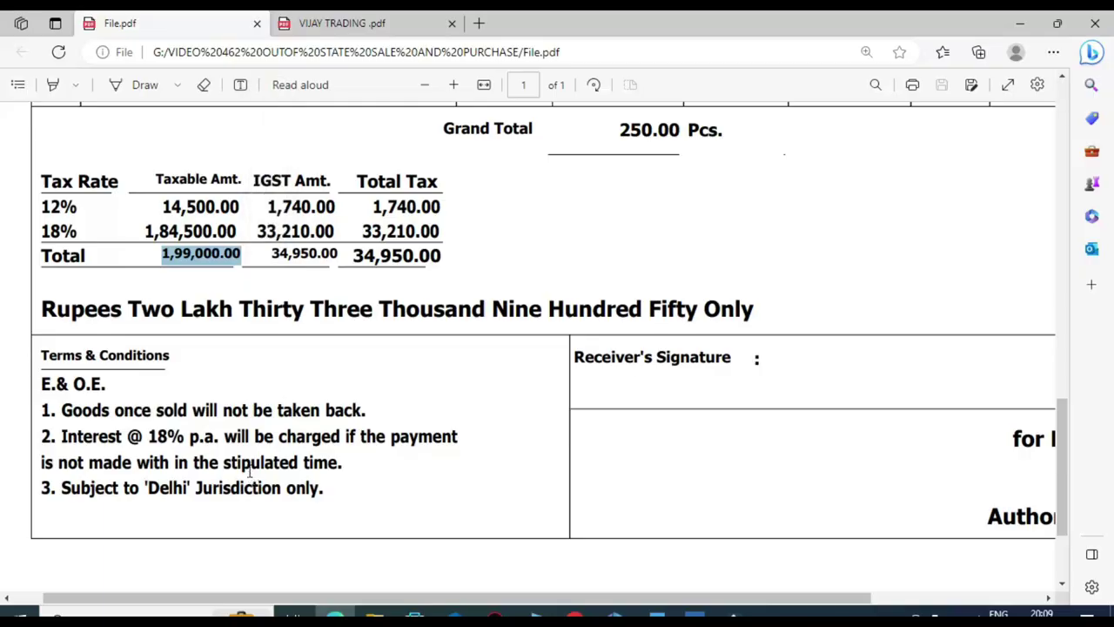
key(alt+Tab)
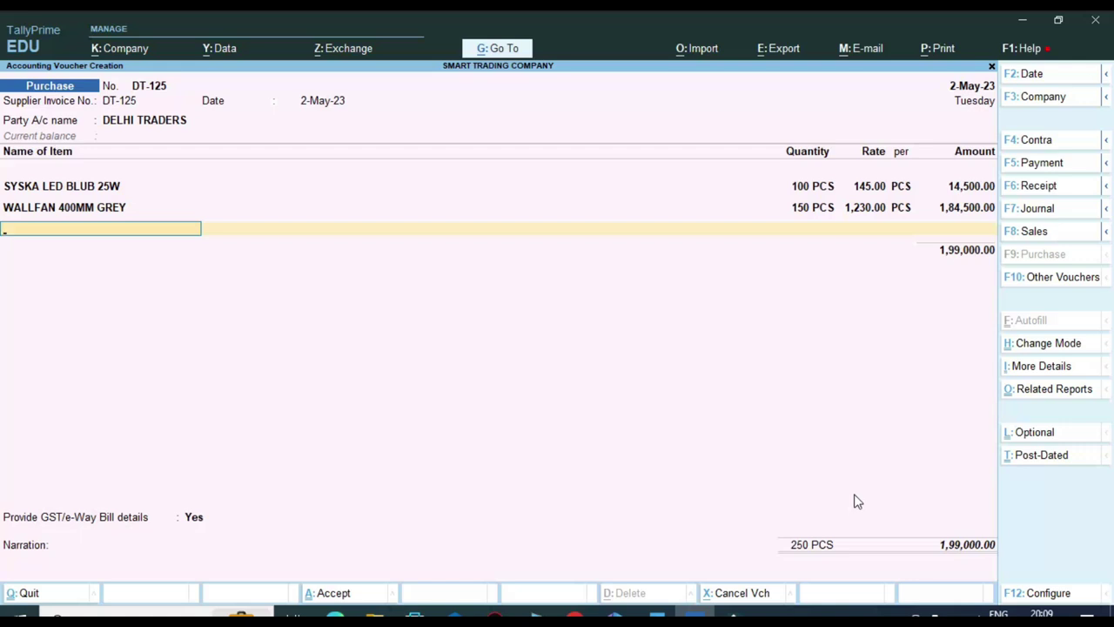
- End the item list, add the IGST TAX ledger to the voucher, and compare its amount with the invoice PDF's IGST total
key(Return)
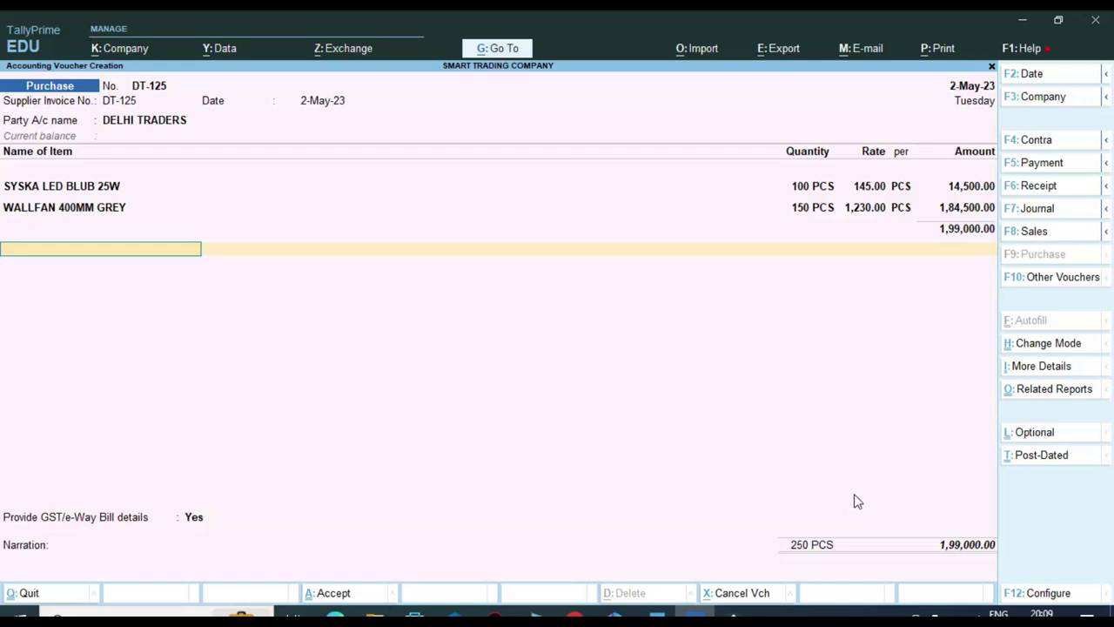
text(IG)
key(Return)
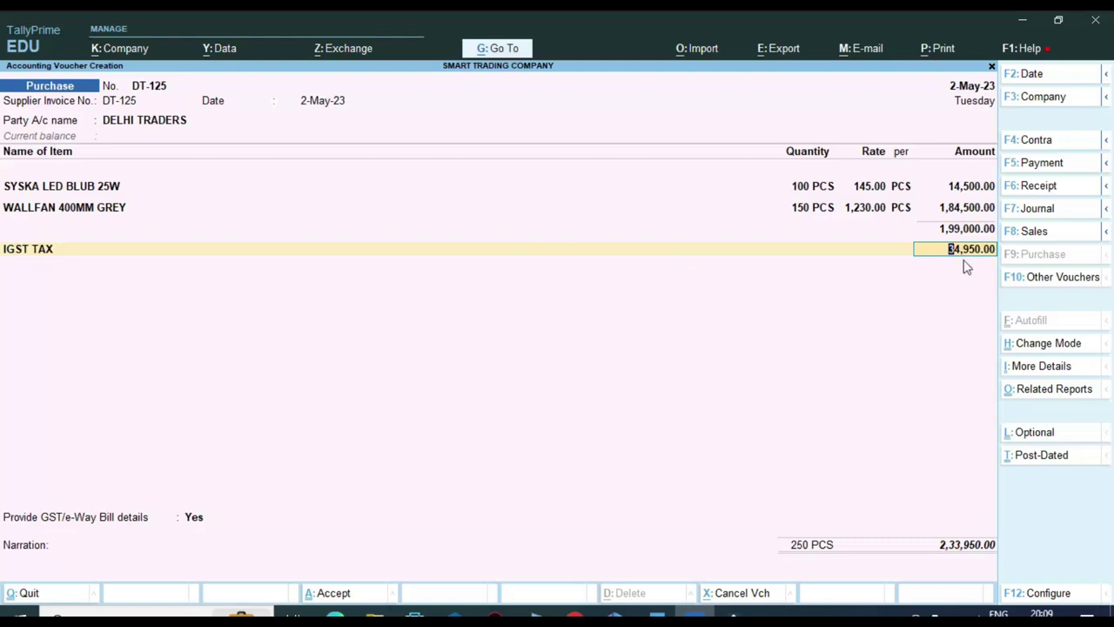
key(ctrl)
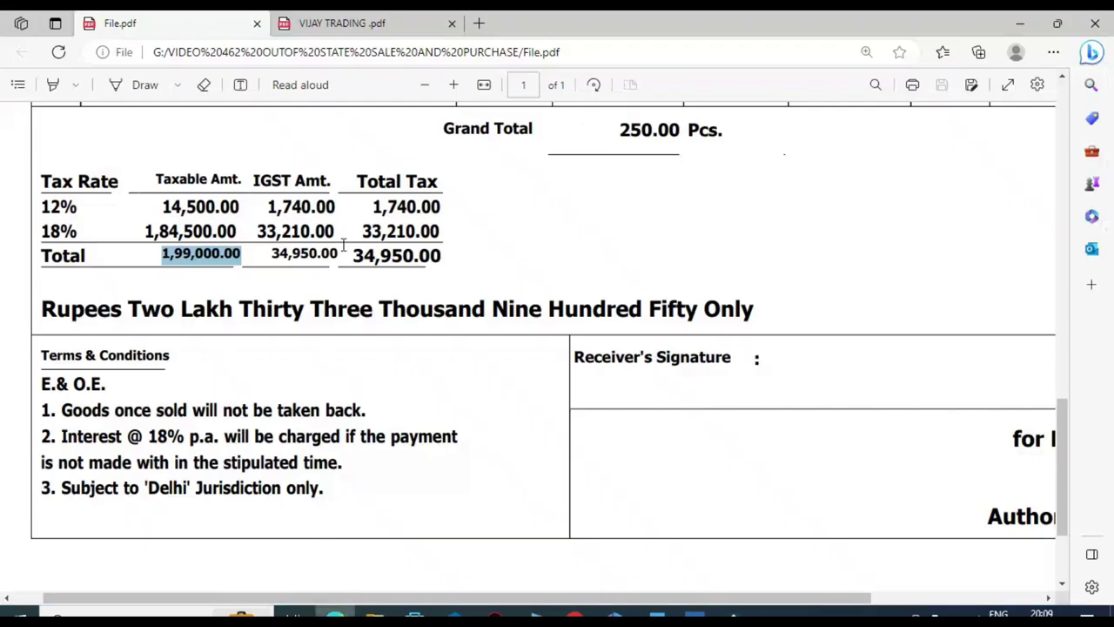
click(324, 266)
drag(255, 239, 350, 264)
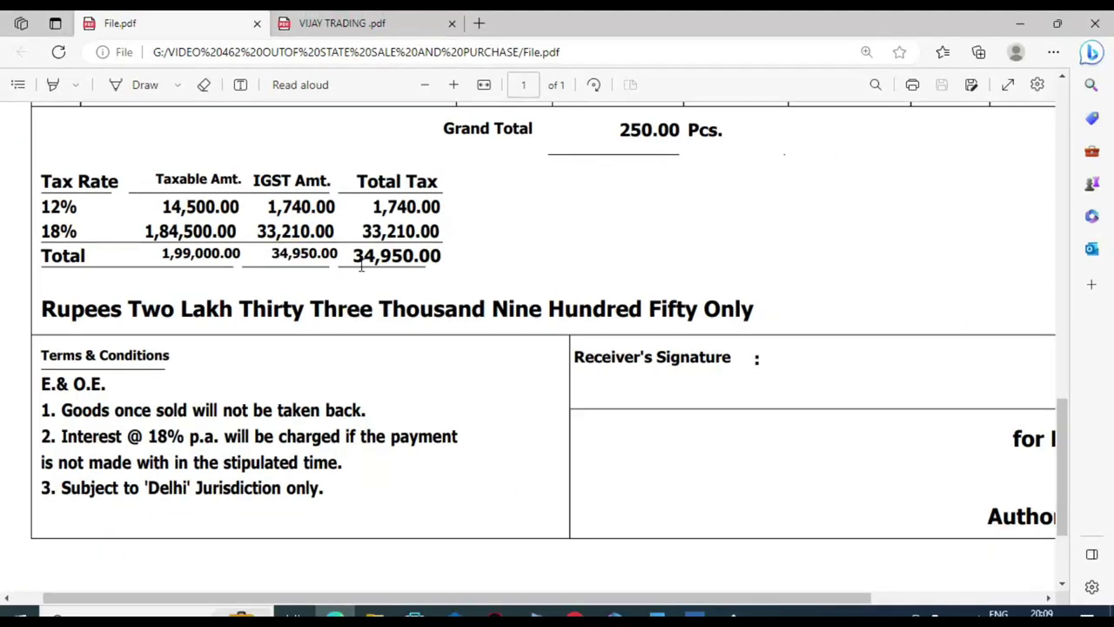
key(alt+Tab)
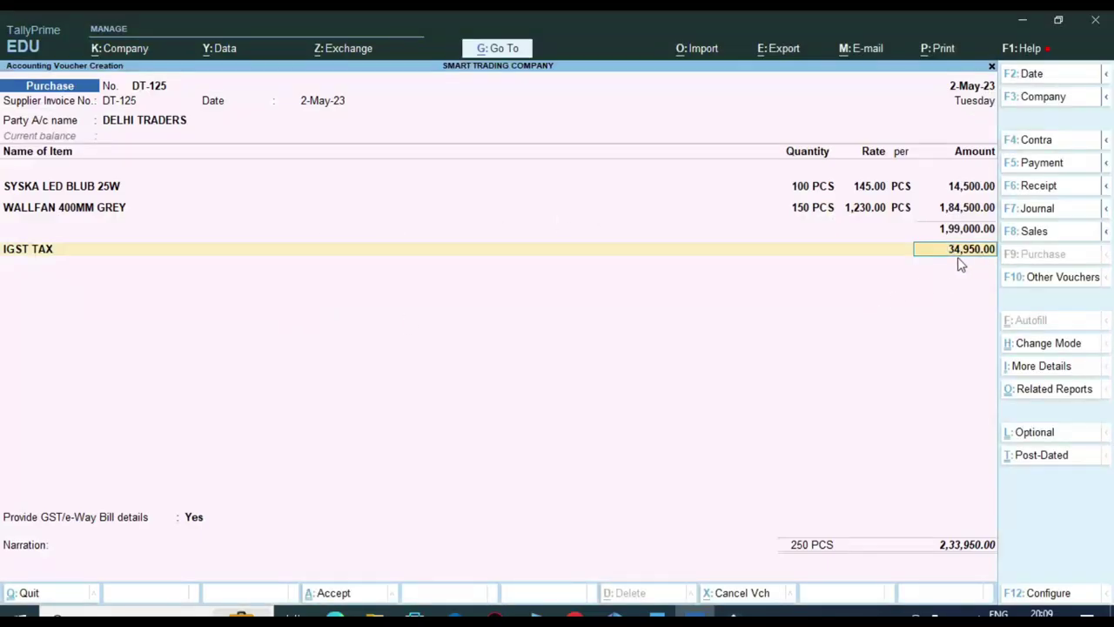
- Examine the voucher's GST tax analysis for each item's taxable value and tax and the total tax, and return to the voucher
key(alt)
key(ctrl+o)
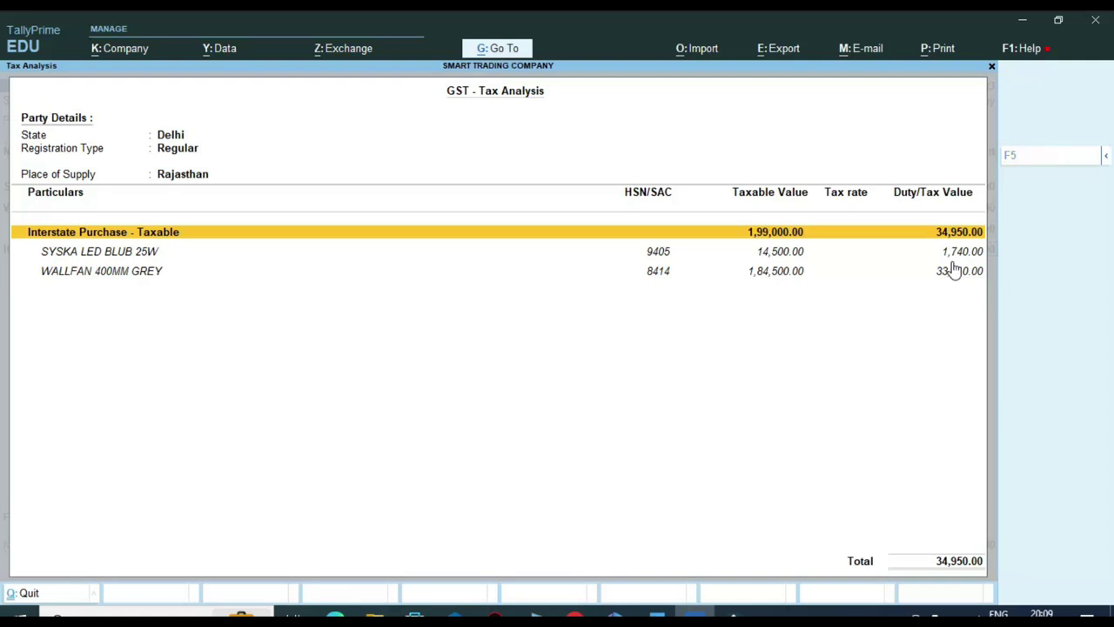
key(Escape)
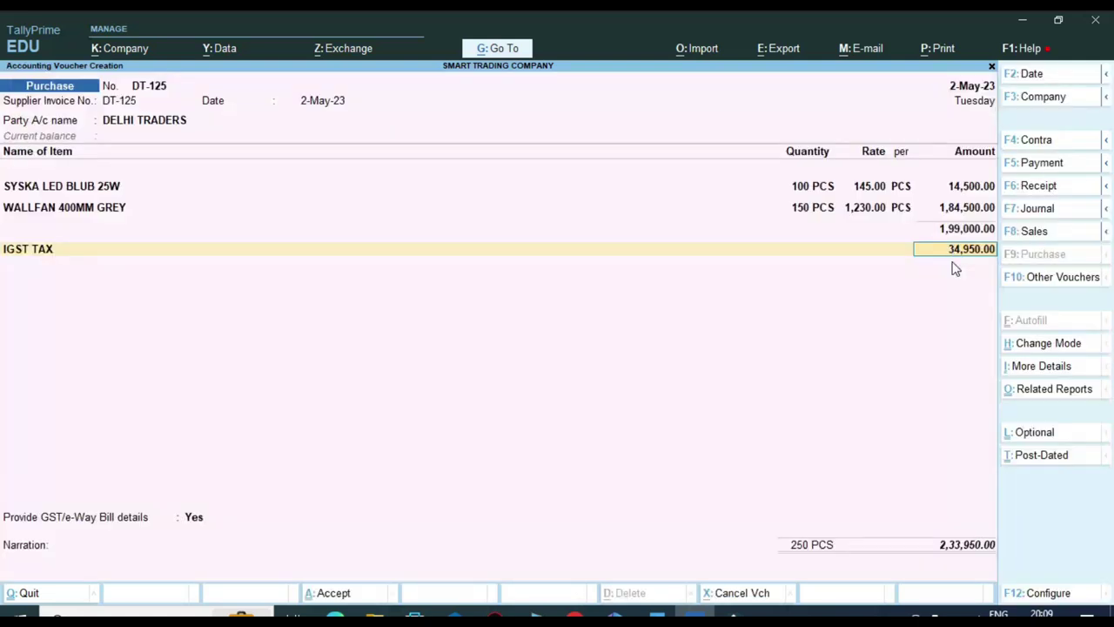
key(alt)
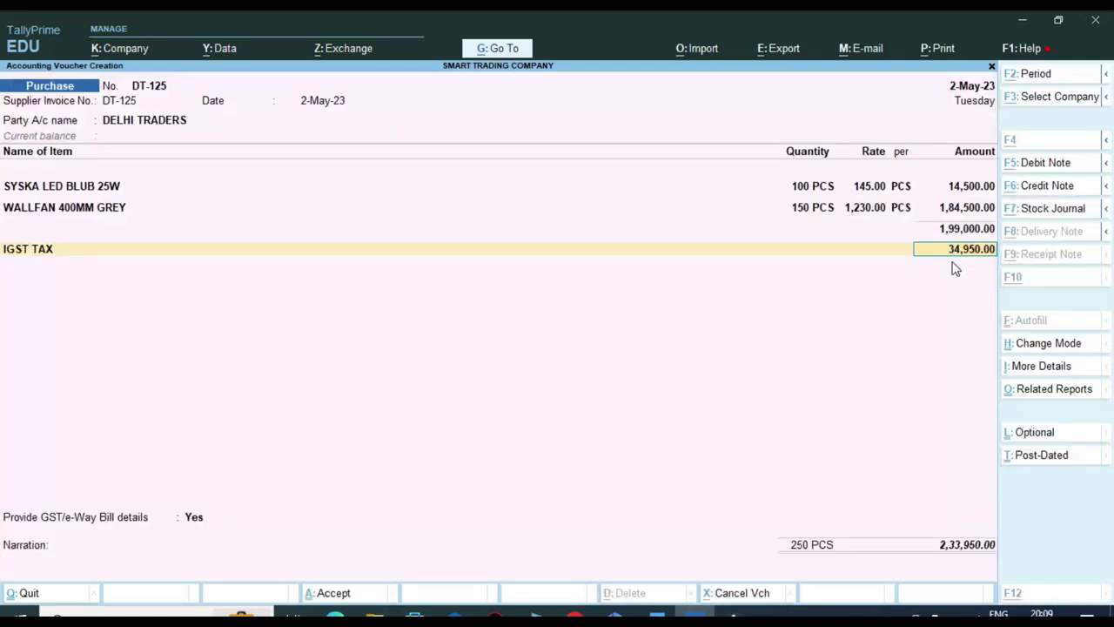
key(ctrl+o)
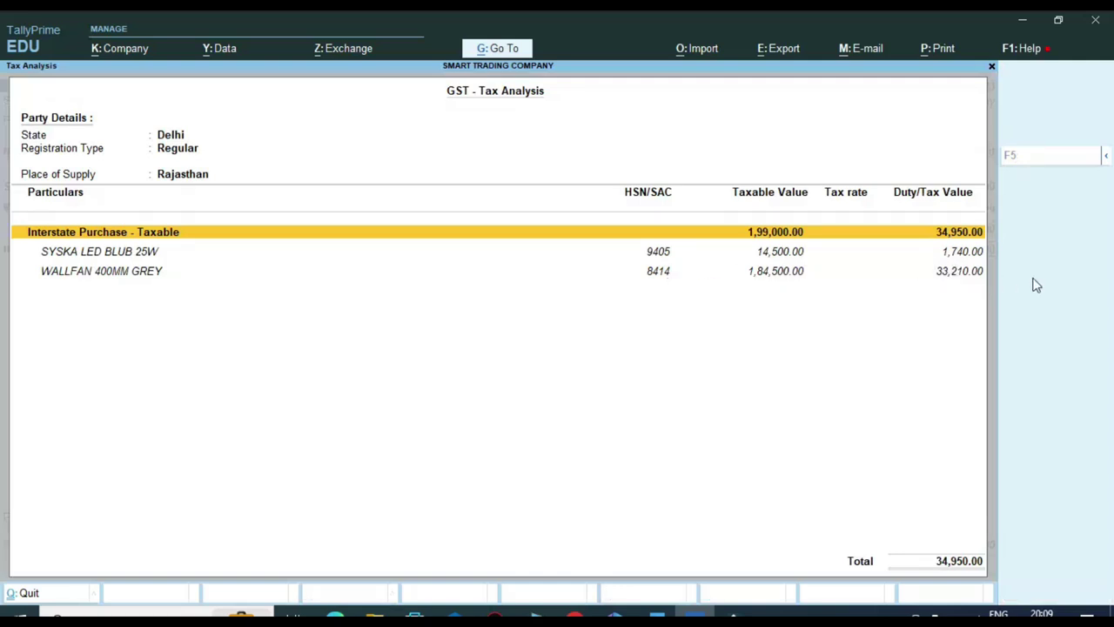
key(ctrl)
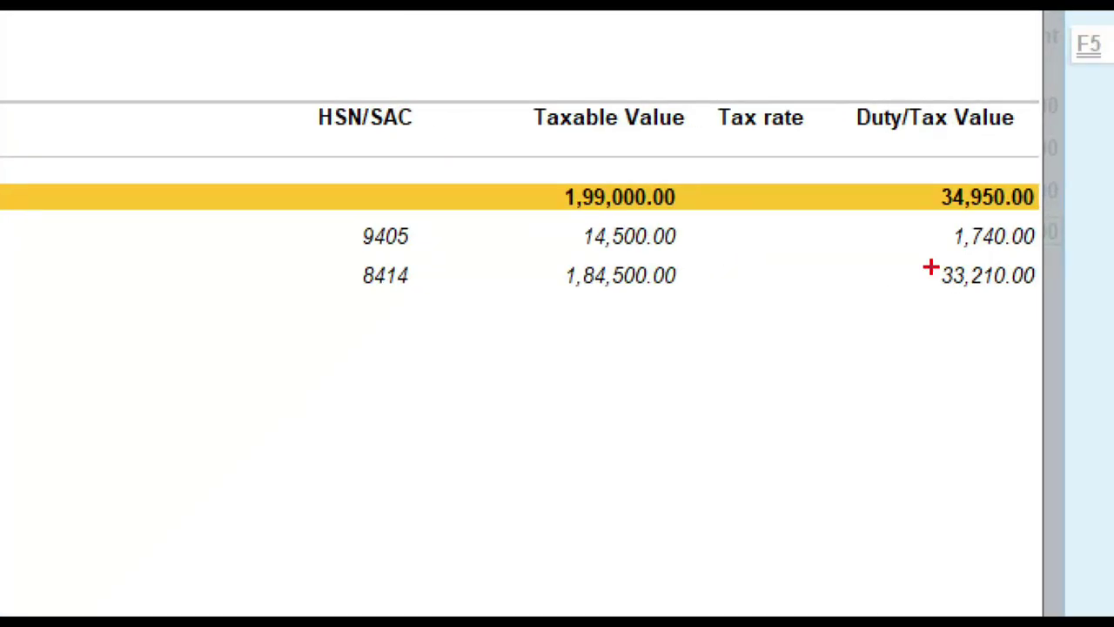
mouse_move(565, 213)
mouse_down()
mouse_move(705, 263)
mouse_move(1062, 244)
mouse_up()
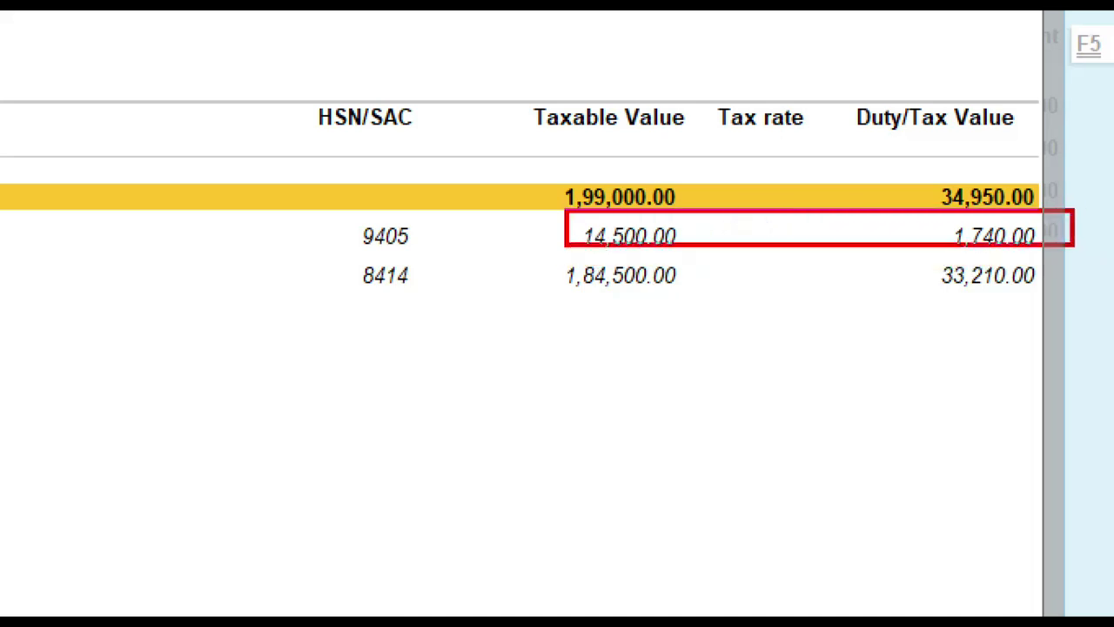
mouse_move(552, 255)
mouse_down()
mouse_move(570, 280)
mouse_move(1071, 314)
mouse_up()
key(Escape)
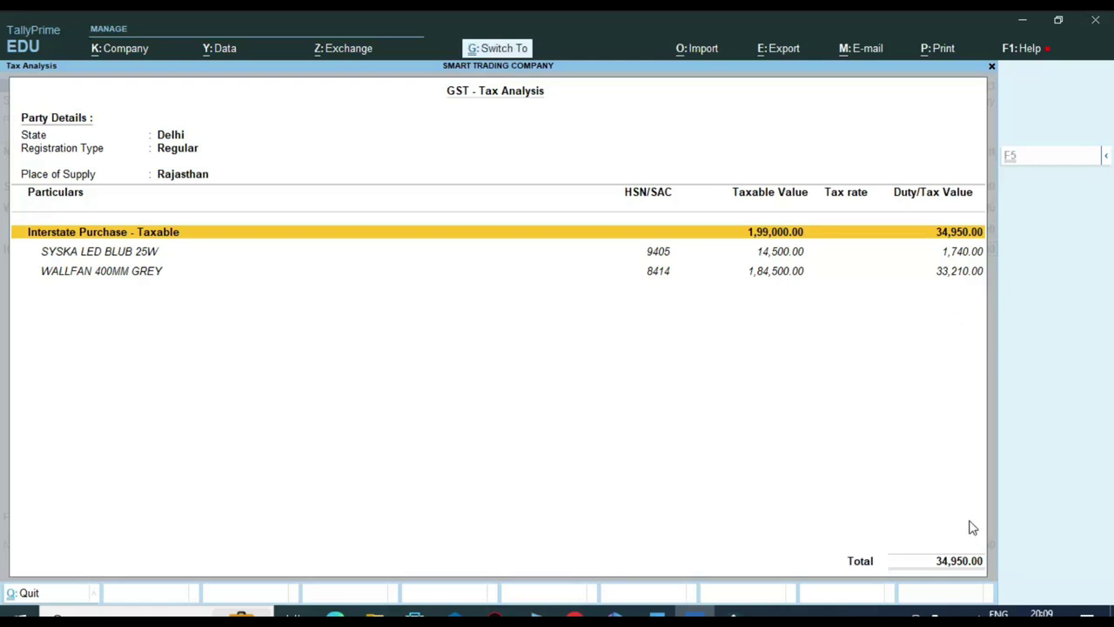
mouse_move(868, 240)
mouse_down()
mouse_move(969, 286)
mouse_move(992, 219)
mouse_move(837, 263)
mouse_up()
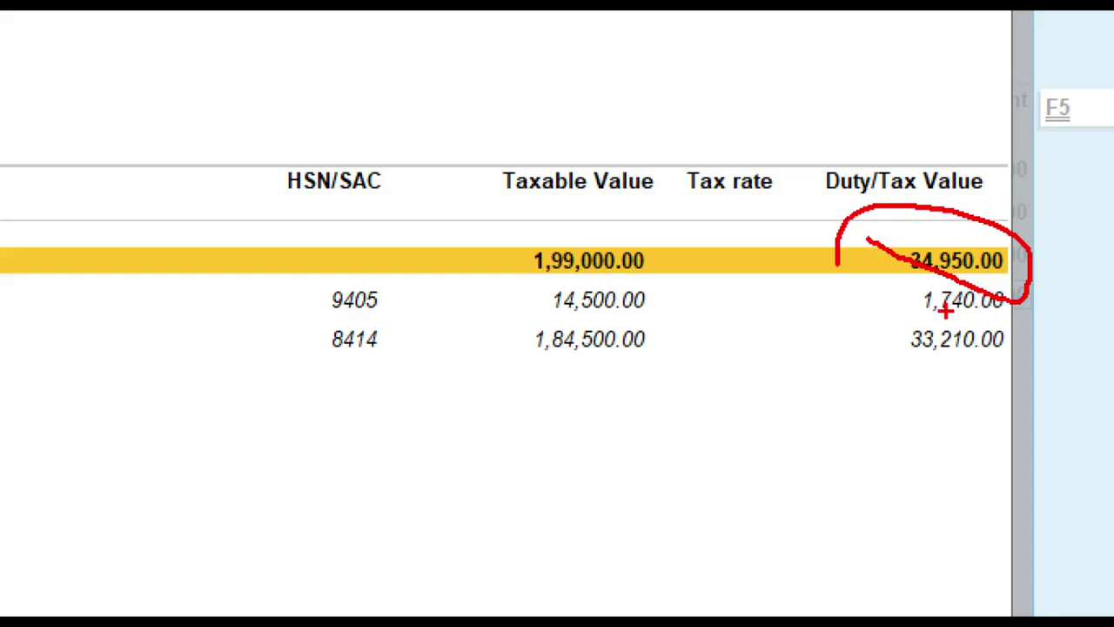
key(Escape)
key(Escape)
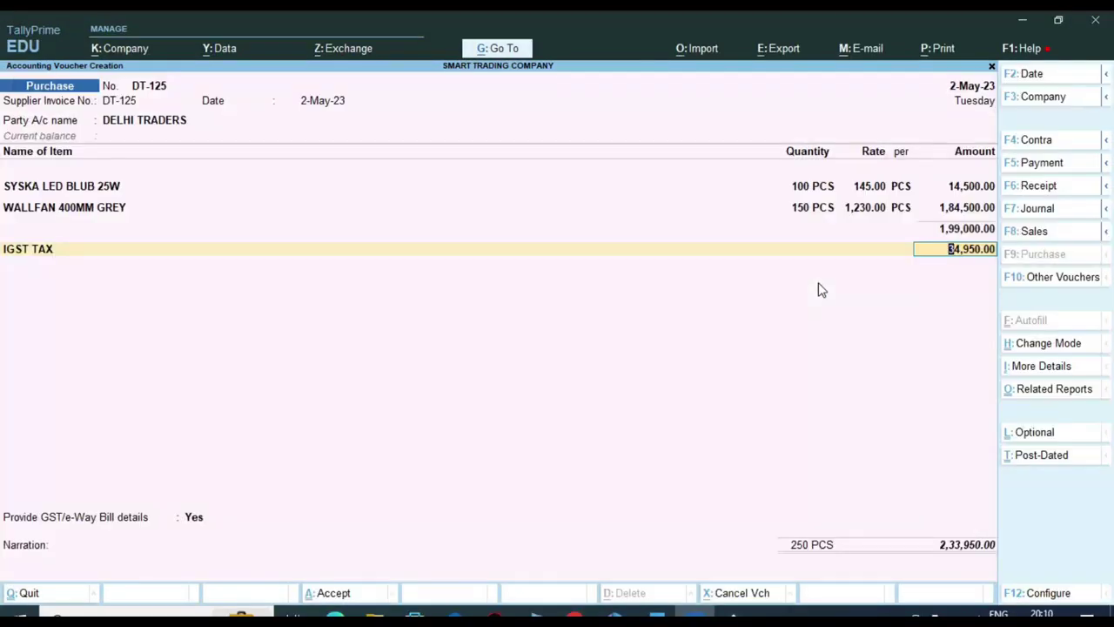
- Accept the IGST amount, proceed to the GST/e-Way Bill option, and look up the transport and e-Way Bill details in the invoice PDF
key(Return)
key(Return)
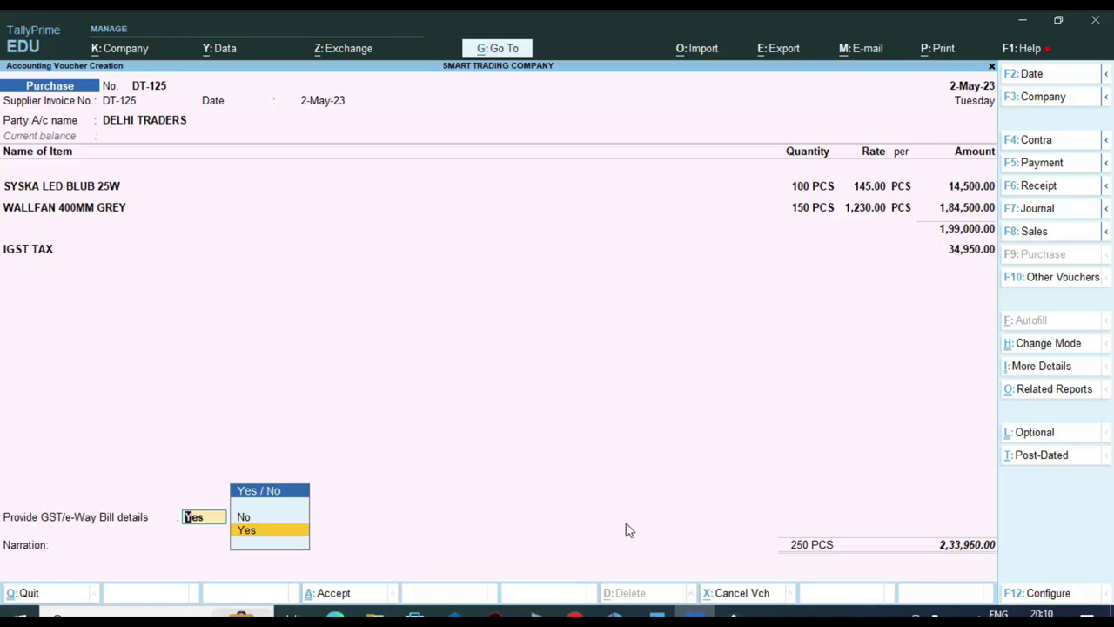
key(alt+Tab)
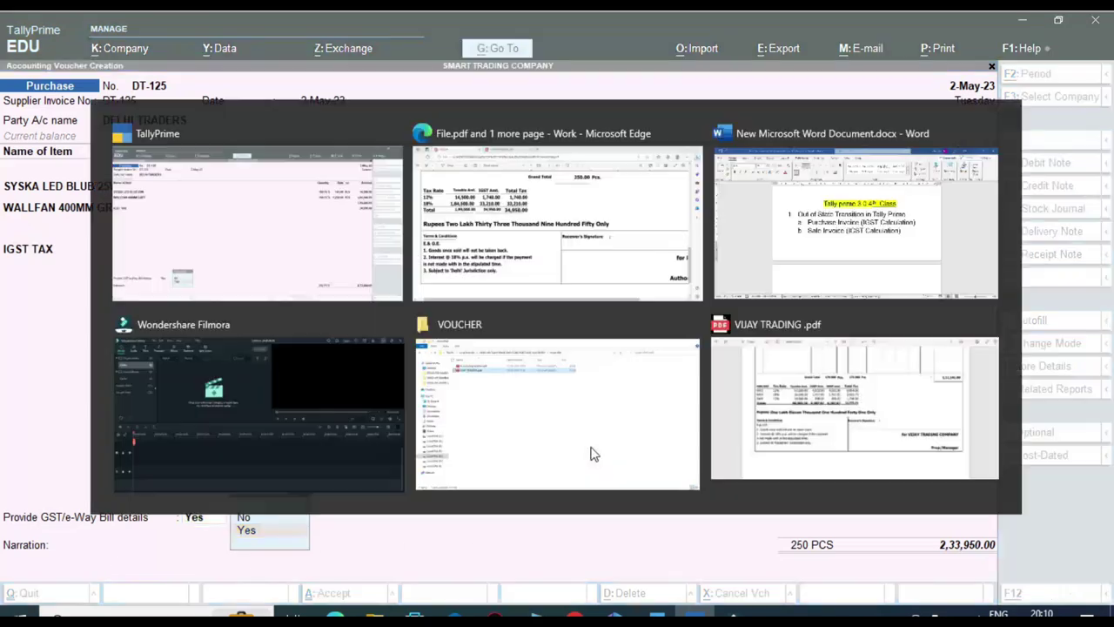
scroll(758, 366, up, 5)
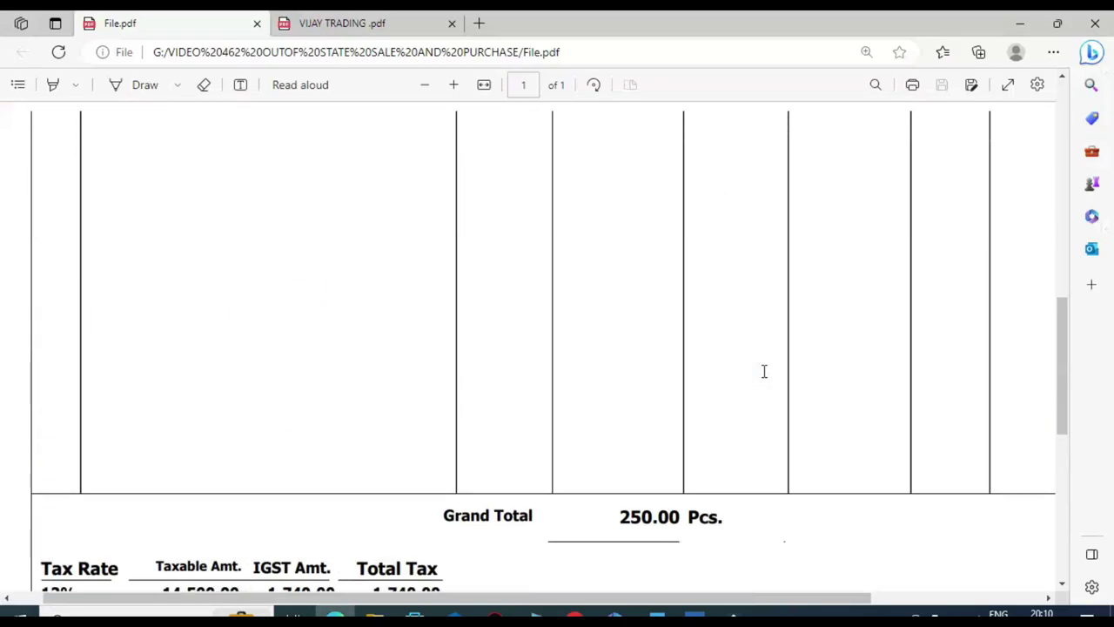
click(425, 85)
scroll(684, 177, up, 5)
scroll(683, 177, up, 3)
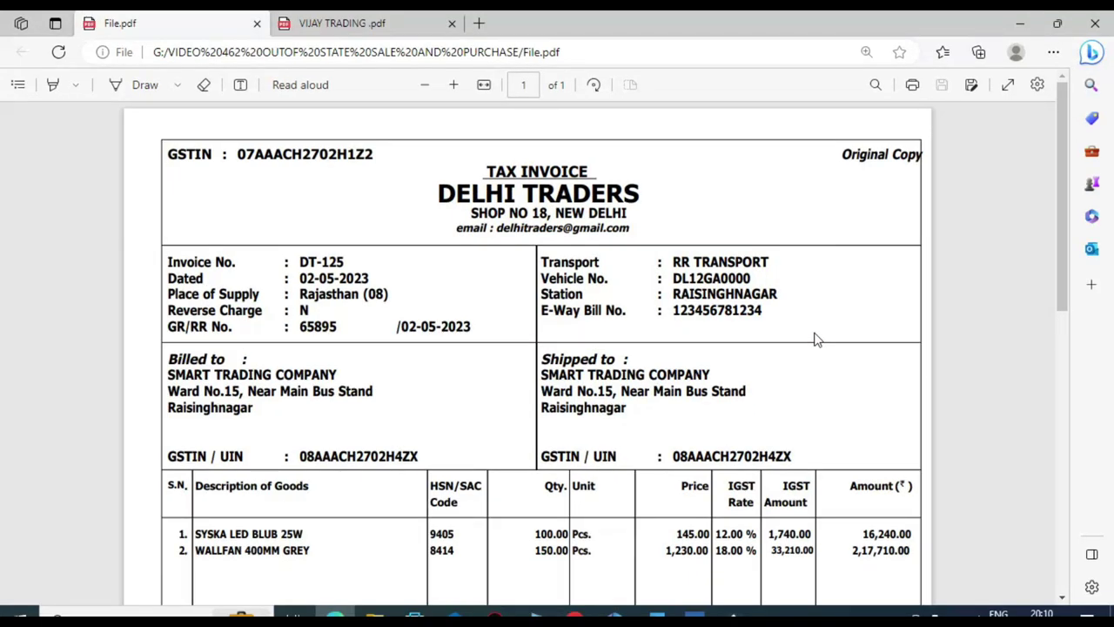
key(alt+Tab)
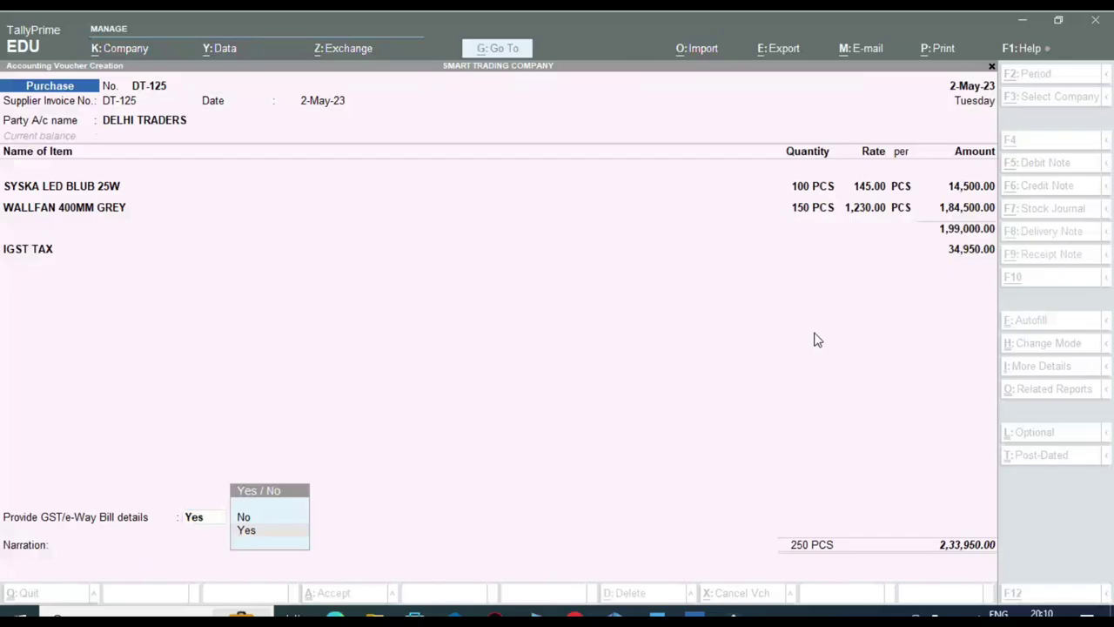
- Open the voucher's GST/e-Way Bill details, copy in the e-Way Bill number from the invoice PDF, and date it 2-May-23
key(Return)
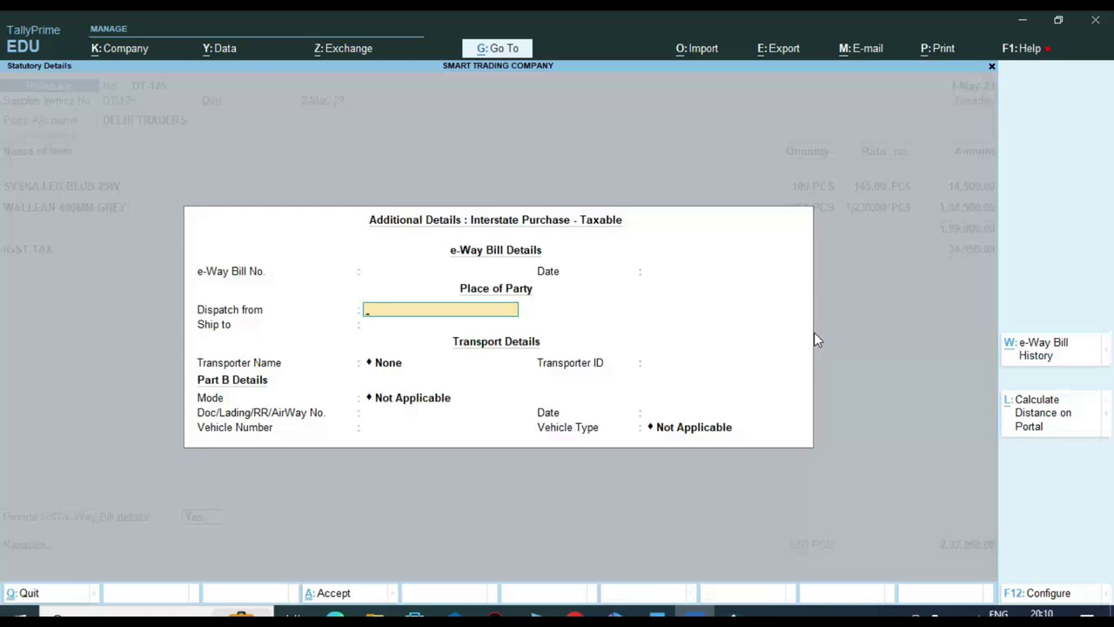
key(BackSpace)
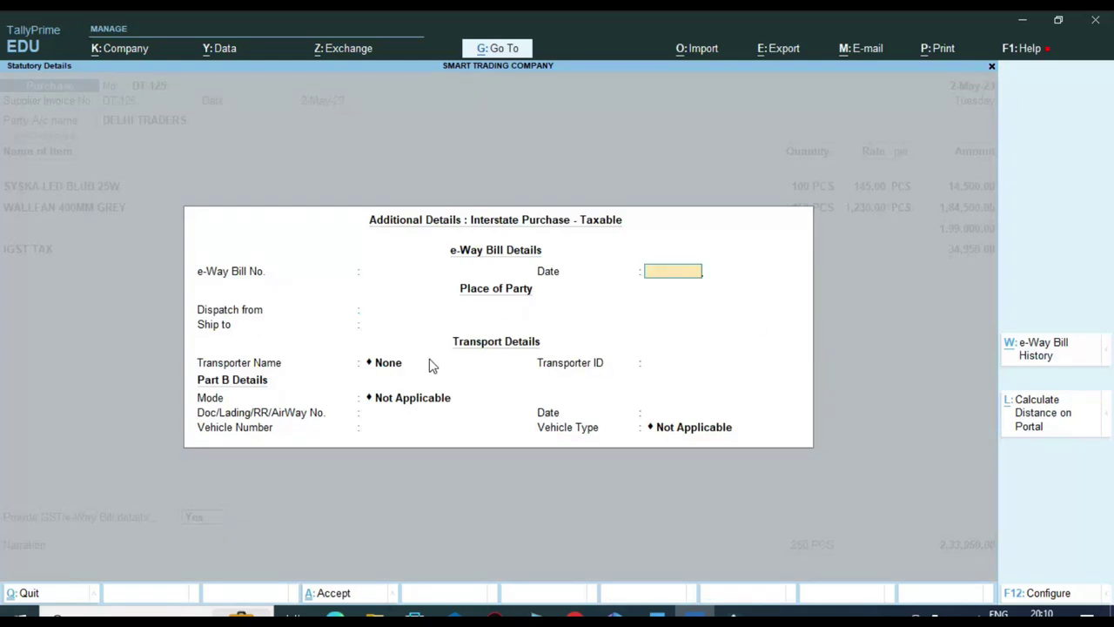
key(BackSpace)
key(alt+Tab)
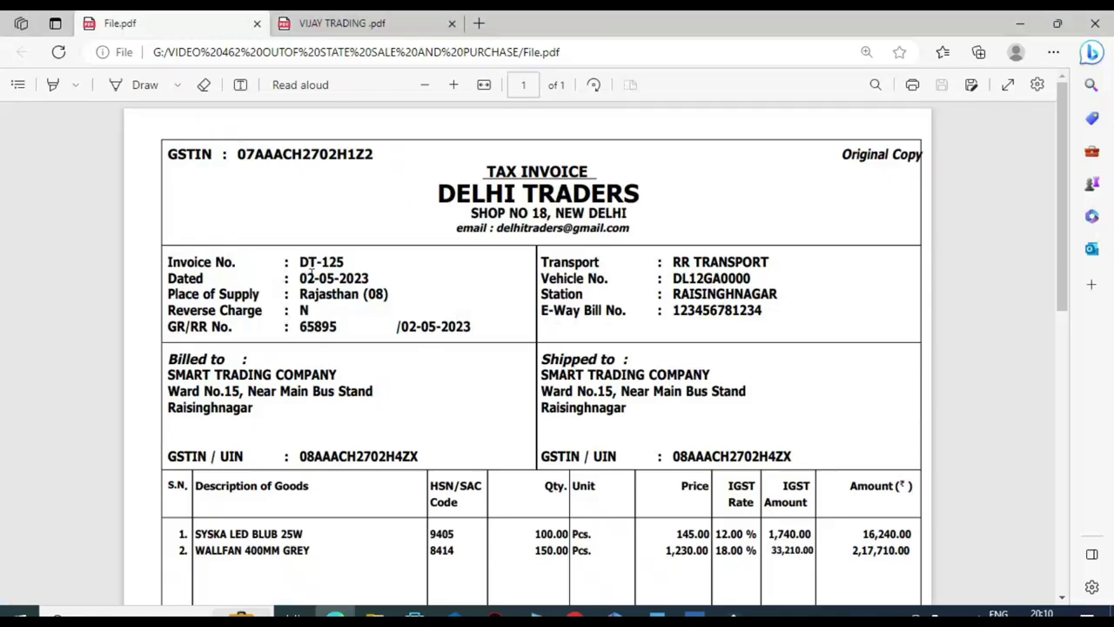
drag(673, 310, 763, 311)
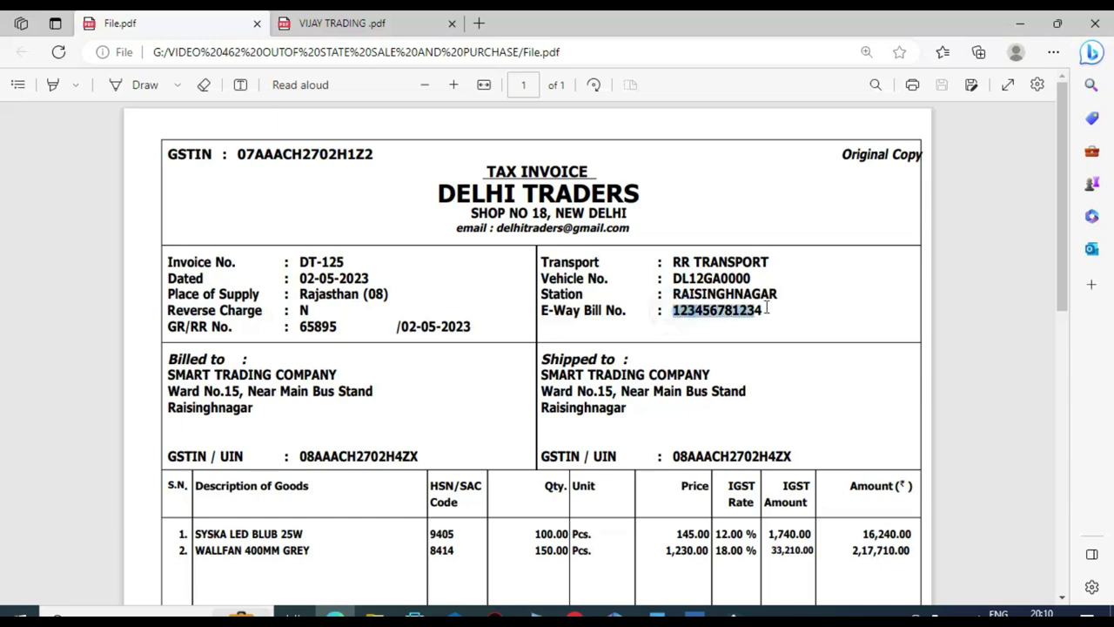
click(798, 150)
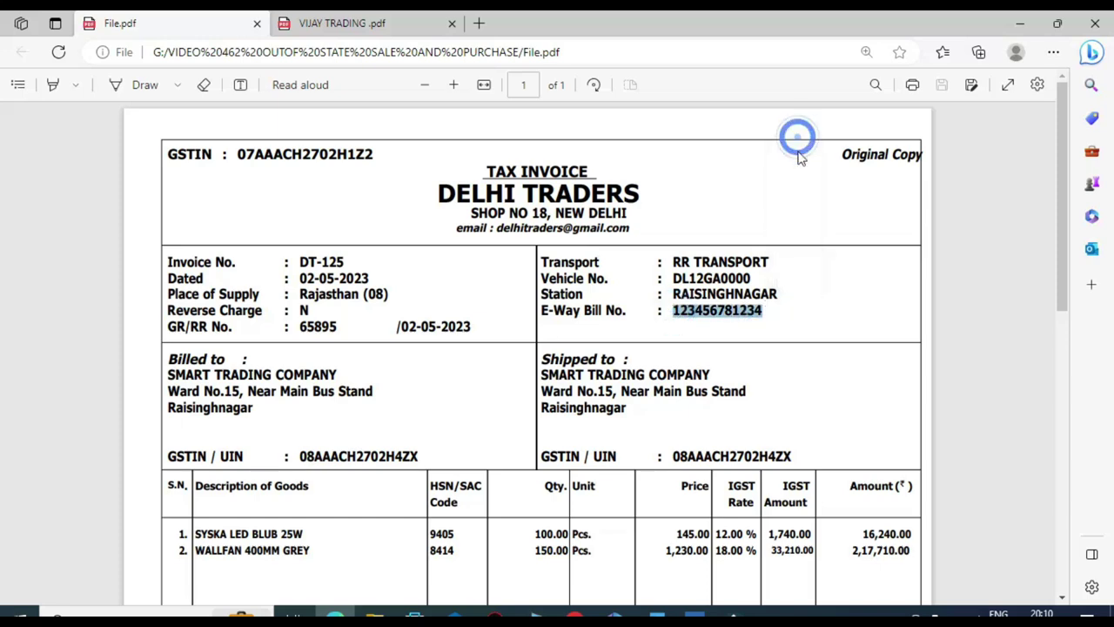
key(alt+Tab)
key(ctrl+alt+v)
key(Return)
text(2.5)
key(Return)
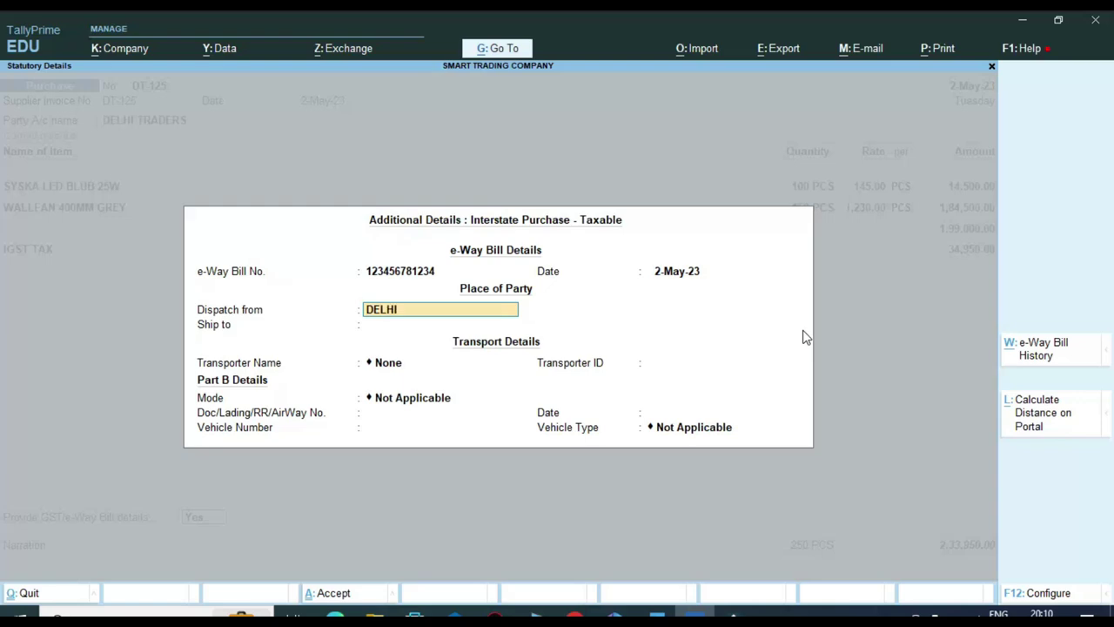
- Enter DELHI as the dispatch place, check the invoice PDF's shipping address, and leave the Ship to place blank
key(Return)
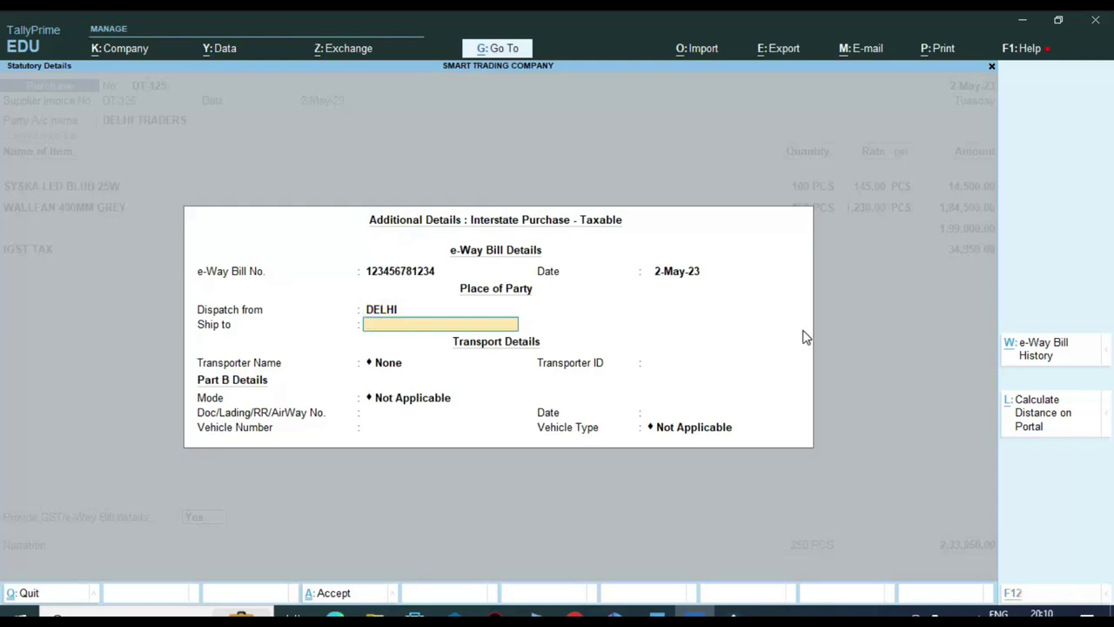
key(alt+Tab)
scroll(678, 361, down, 2)
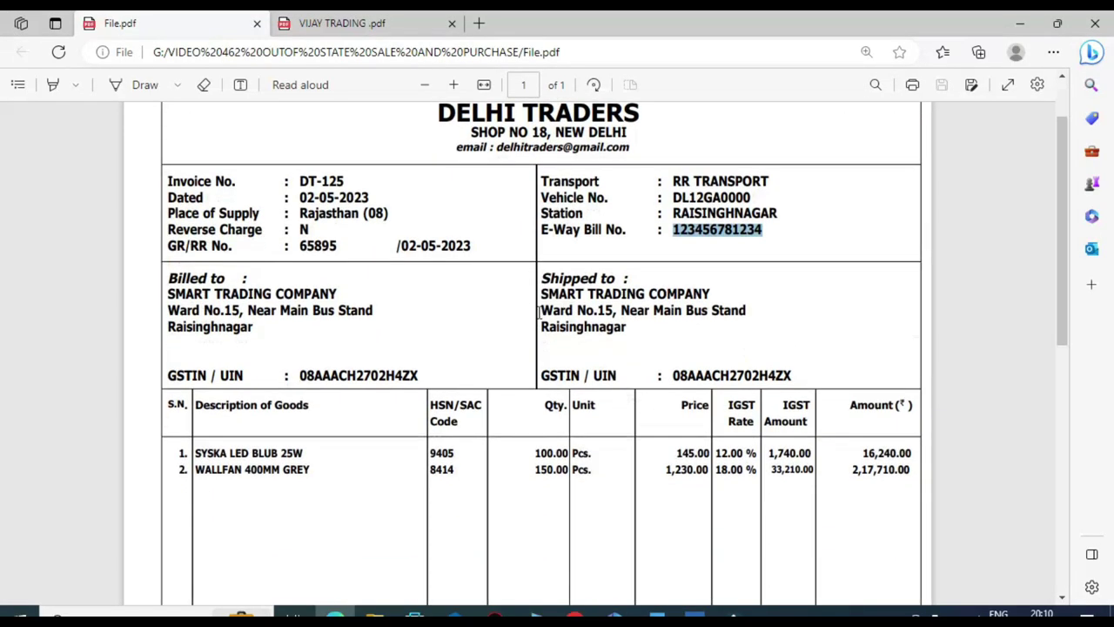
key(alt+Tab)
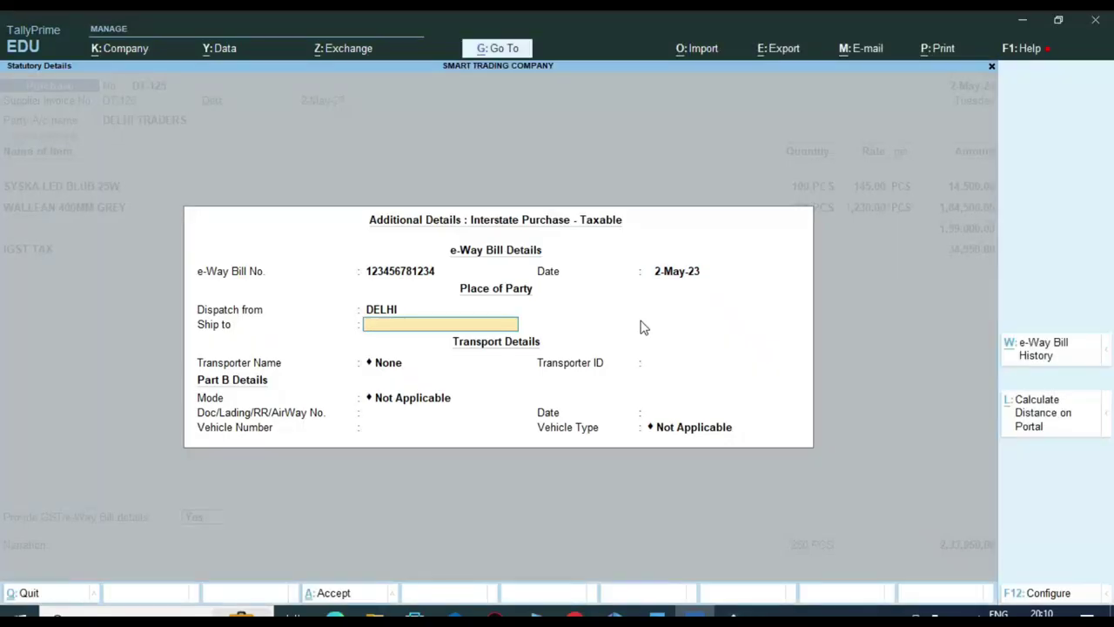
key(Return)
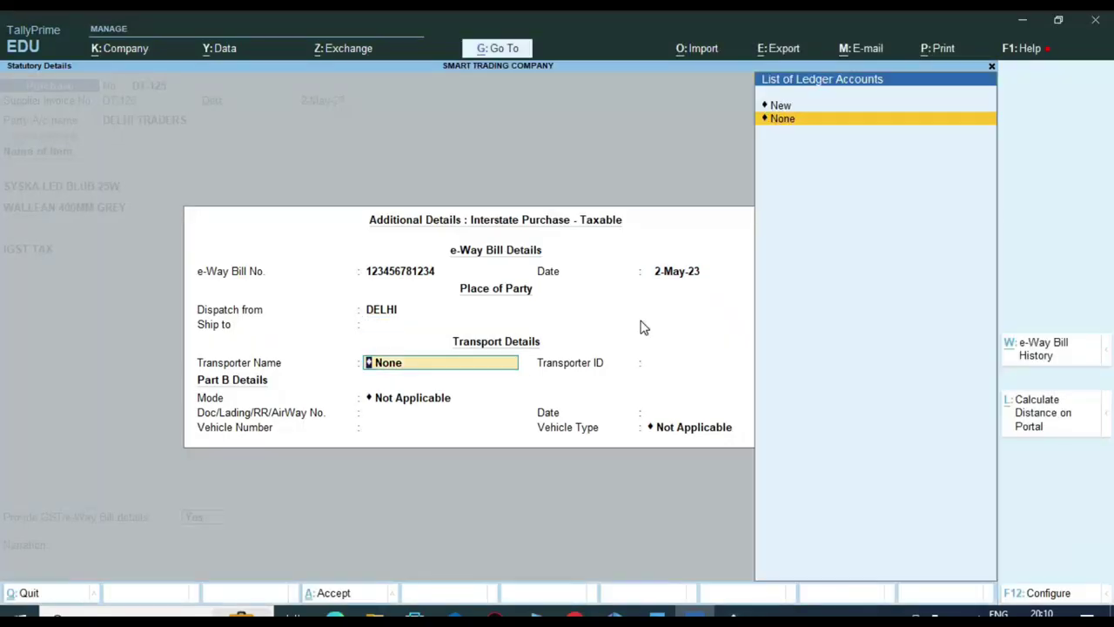
- Add a new transporter for the shipment named RR TRANSPORT, copying the name from the invoice PDF
key(Up)
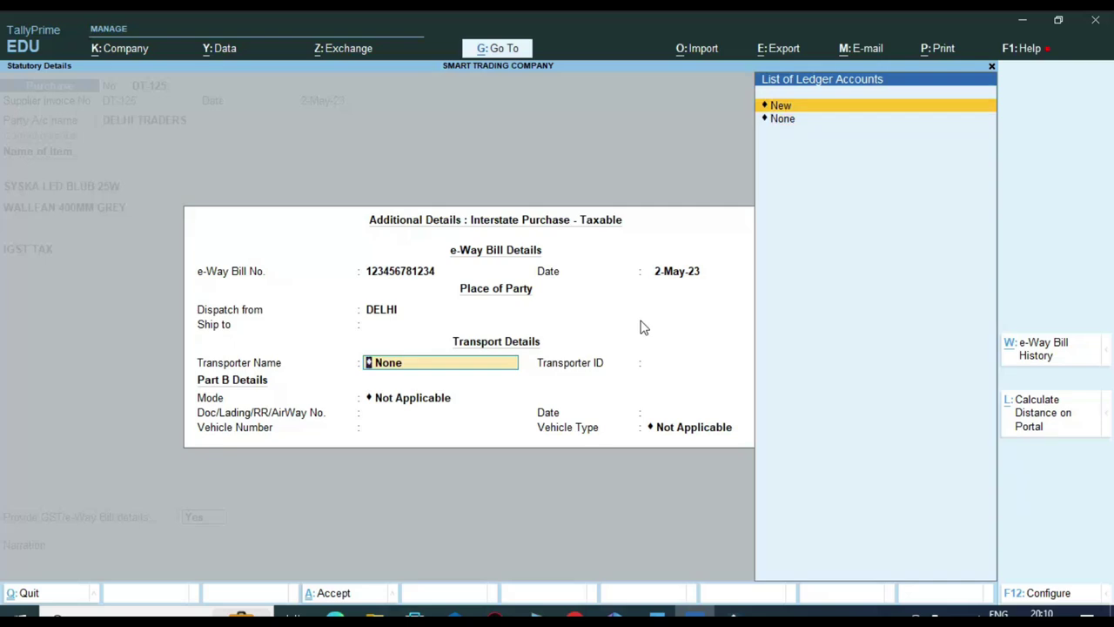
key(Return)
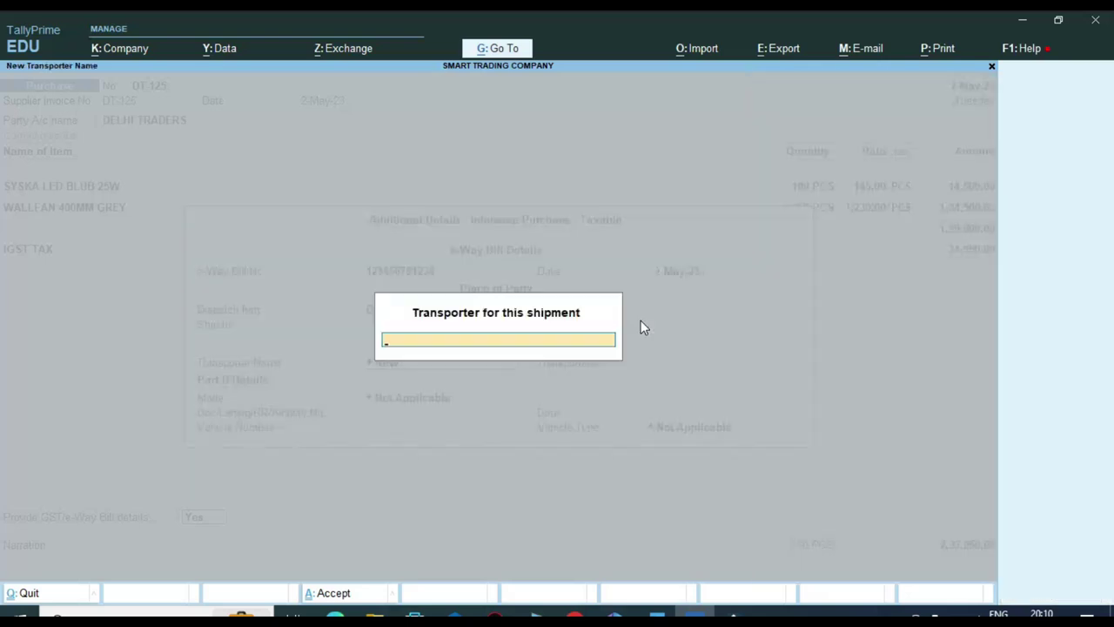
key(alt+Tab)
drag(672, 180, 770, 181)
click(798, 82)
key(alt+Tab)
key(ctrl+alt+v)
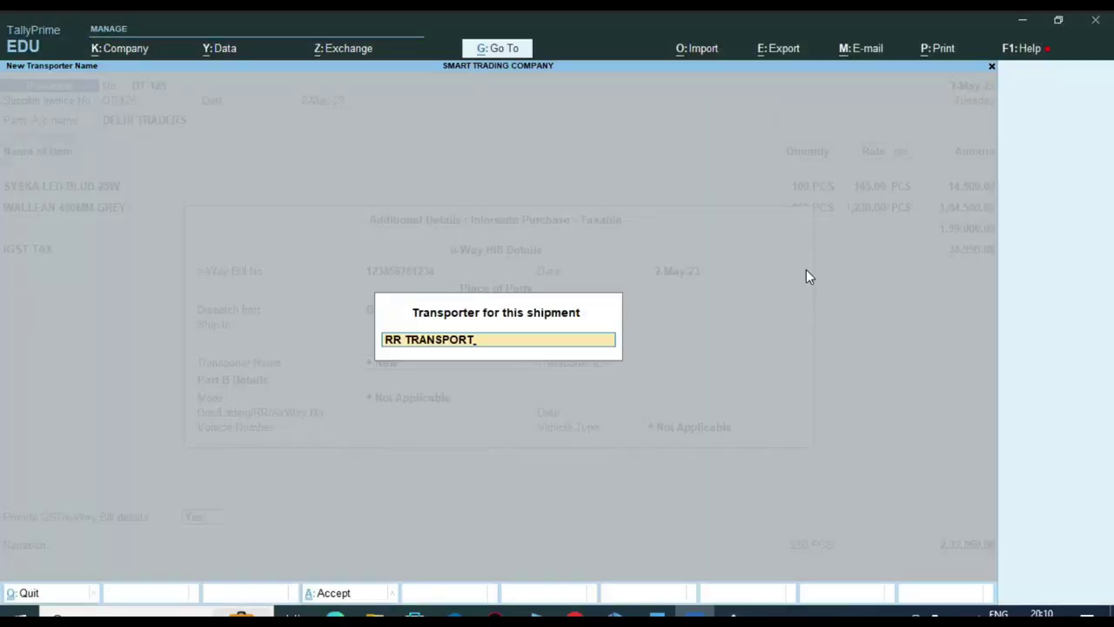
key(Return)
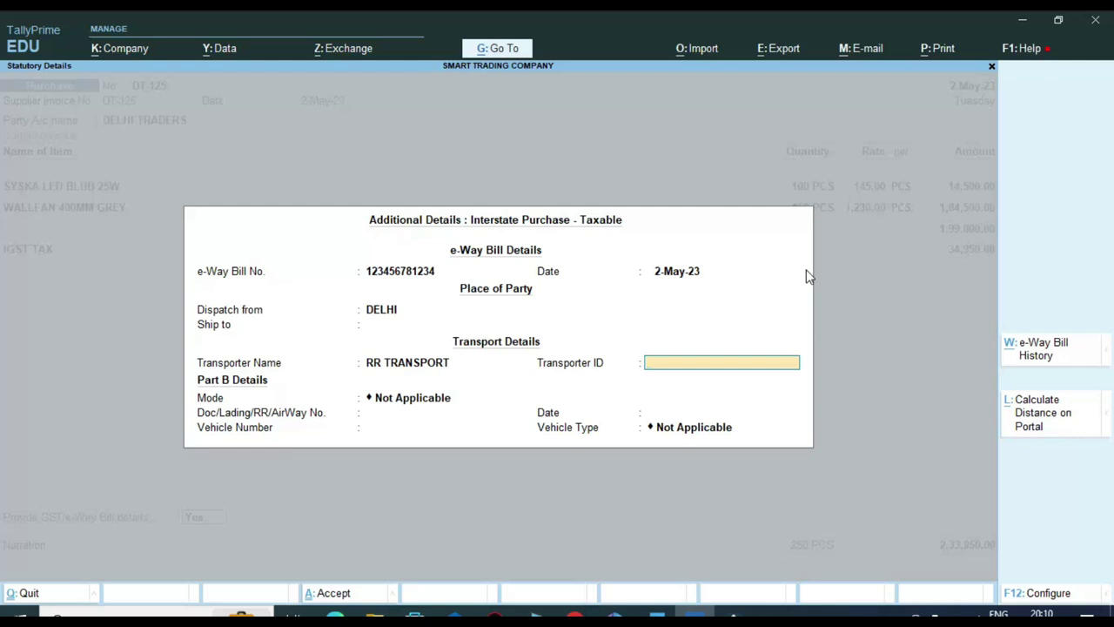
- Leave the transporter ID blank and set the transport mode to 1 - Road
key(Return)
key(Down)
key(Return)
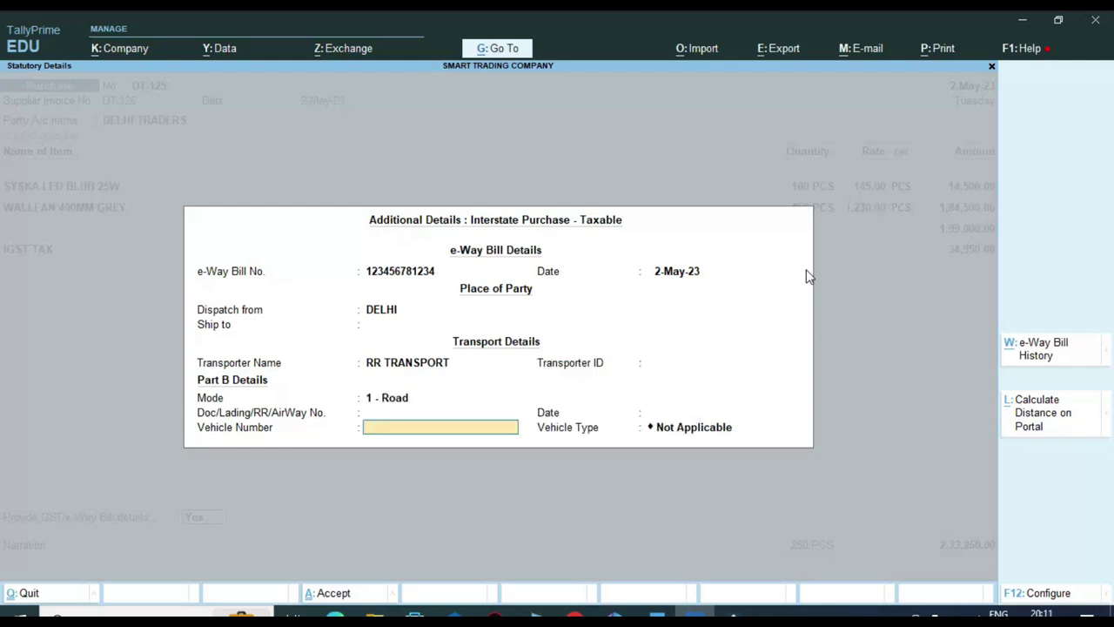
- Copy vehicle number DL12GA0000 from the invoice PDF into the transport details and set the vehicle type to R - Regular
key(alt+Tab)
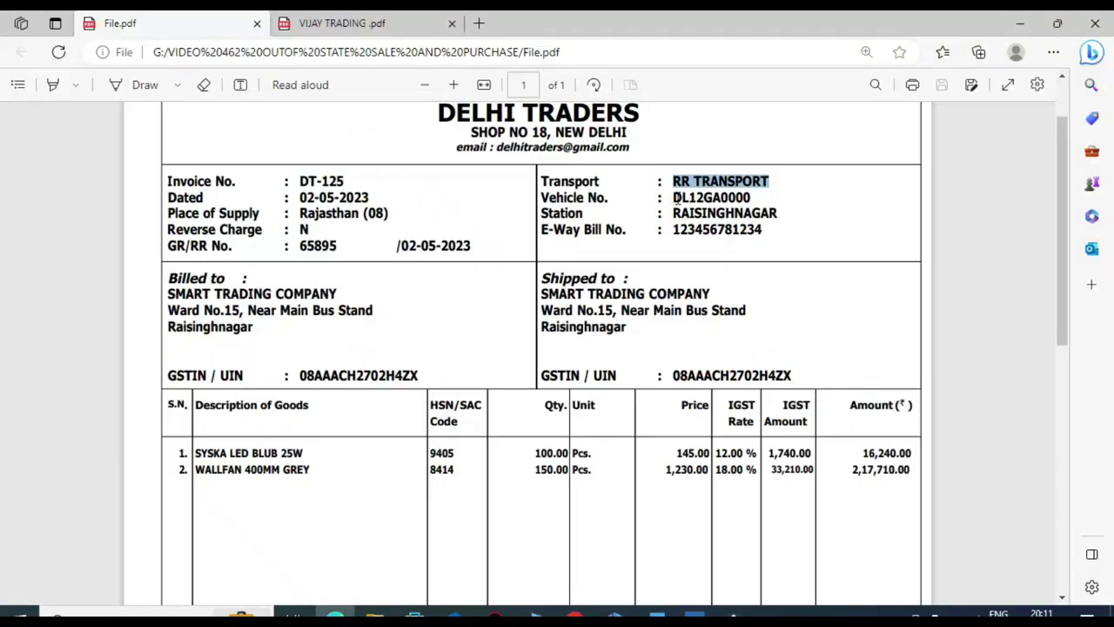
drag(672, 197, 748, 194)
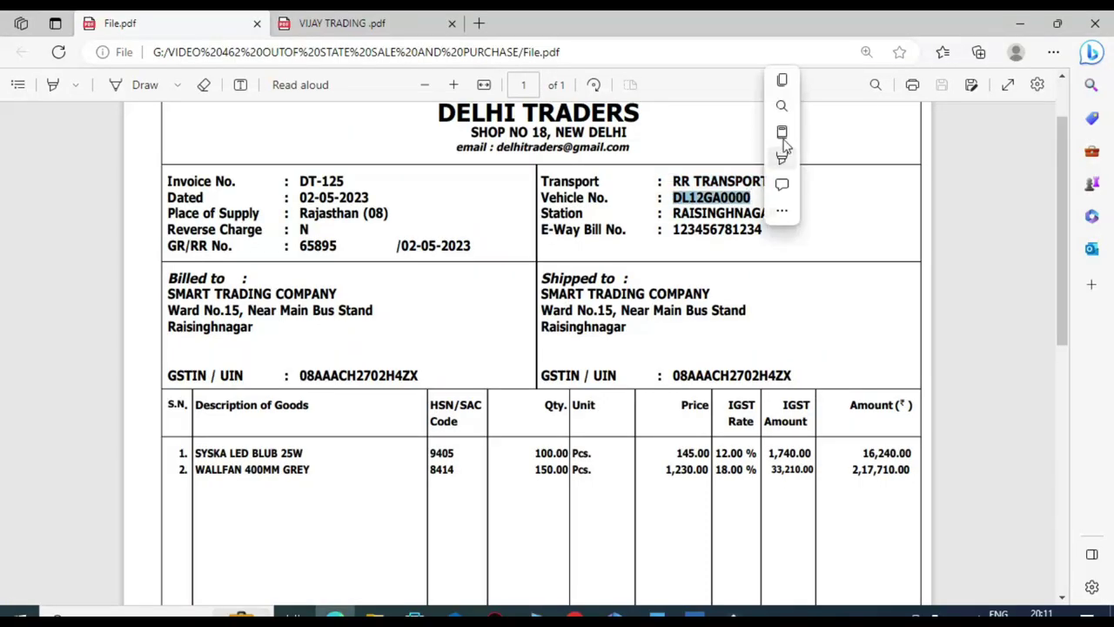
click(780, 78)
key(alt+Tab)
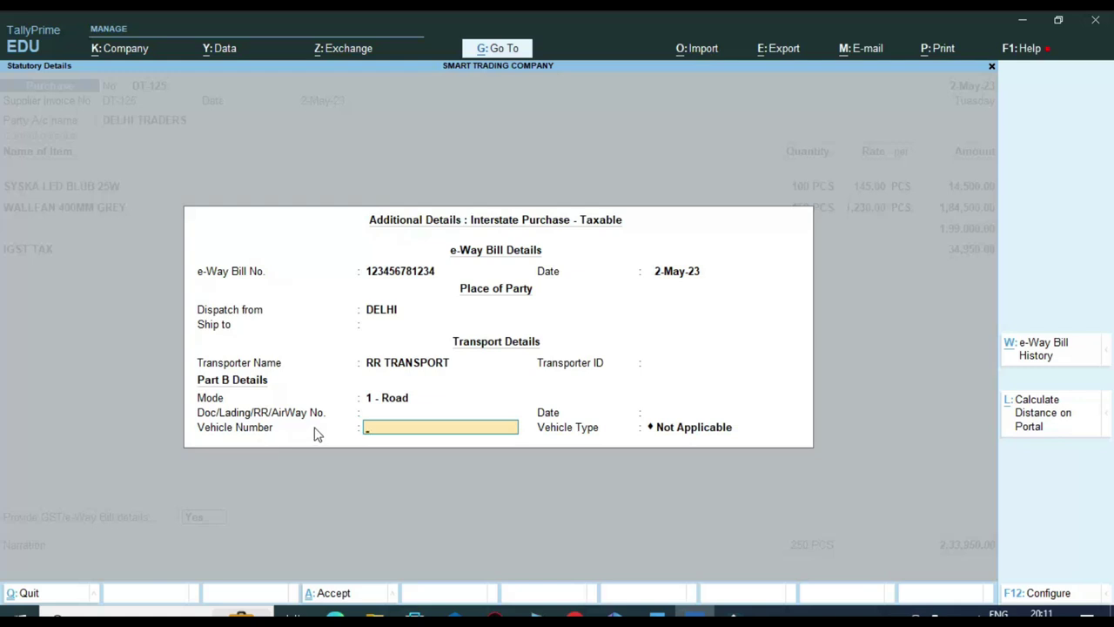
key(ctrl+v)
key(Return)
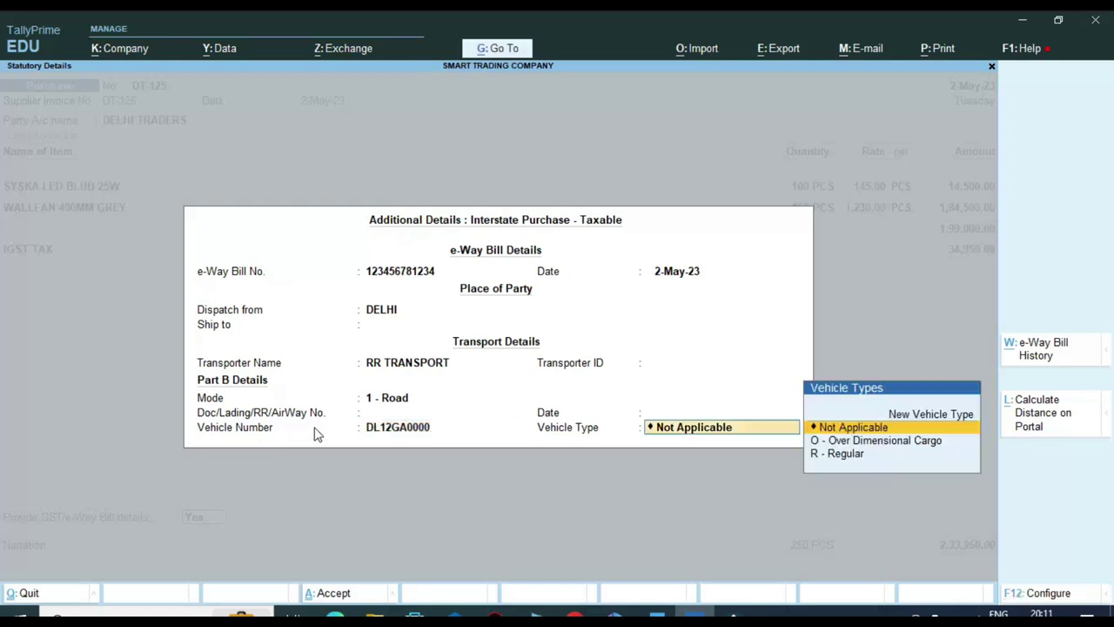
key(Down)
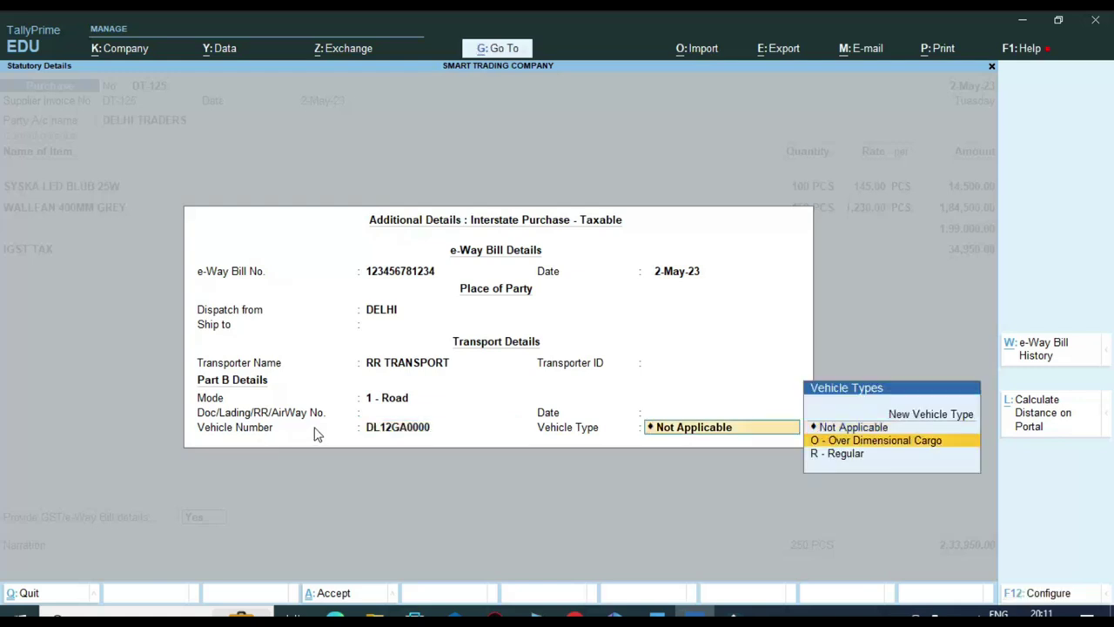
key(Down)
key(Return)
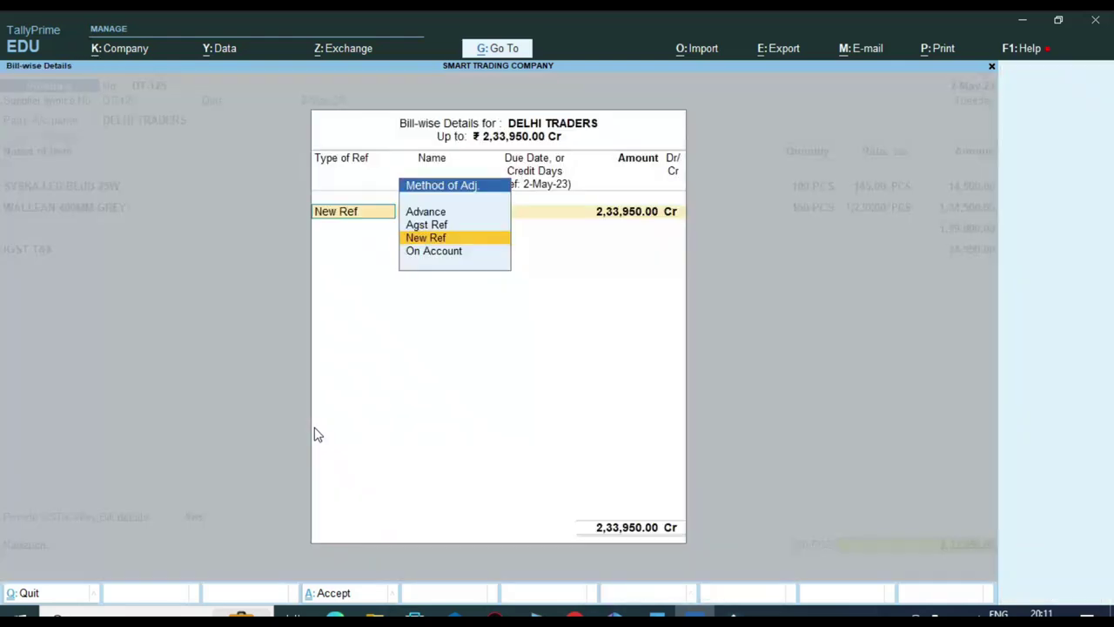
- Accept the full bill amount for DELHI TRADERS as a New Ref and save the purchase voucher without a narration
key(Return)
key(Return)
key(Return)
key(Return)
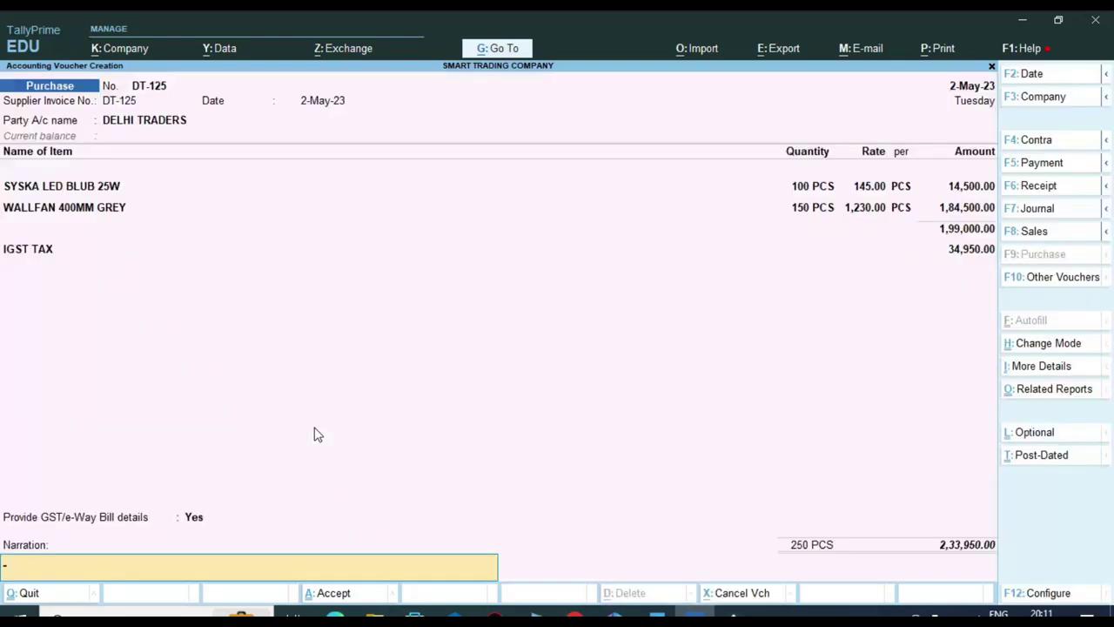
key(Return)
key(Return)
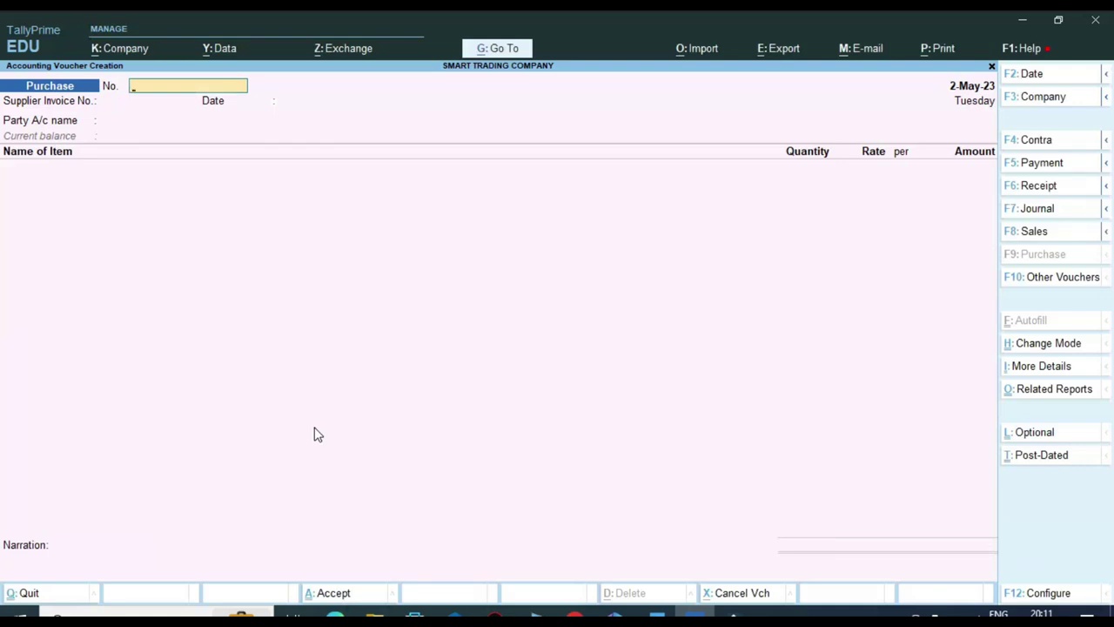
- Leave voucher entry and open the Profit & Loss A/c in detailed view
key(Escape)
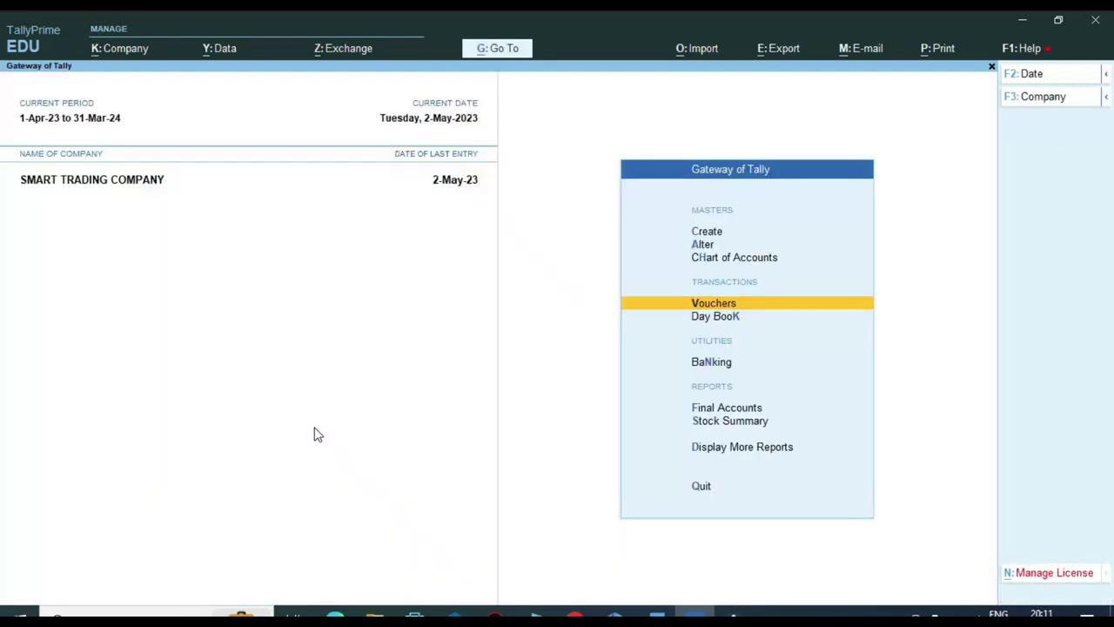
key(Down)
key(Down)
key(Down)
key(Return)
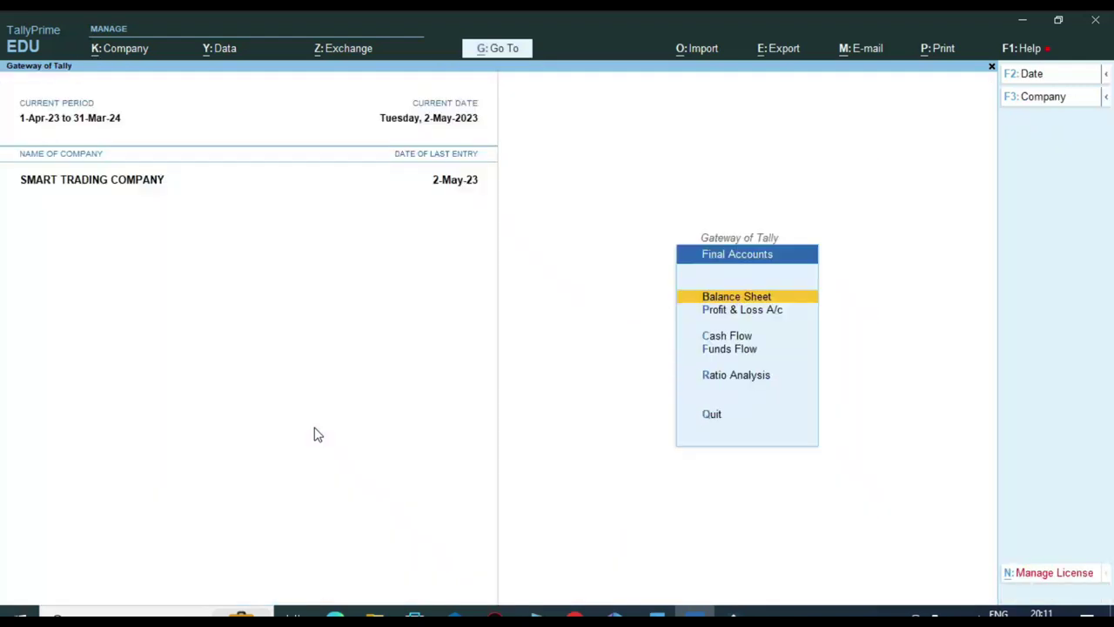
key(Down)
key(Return)
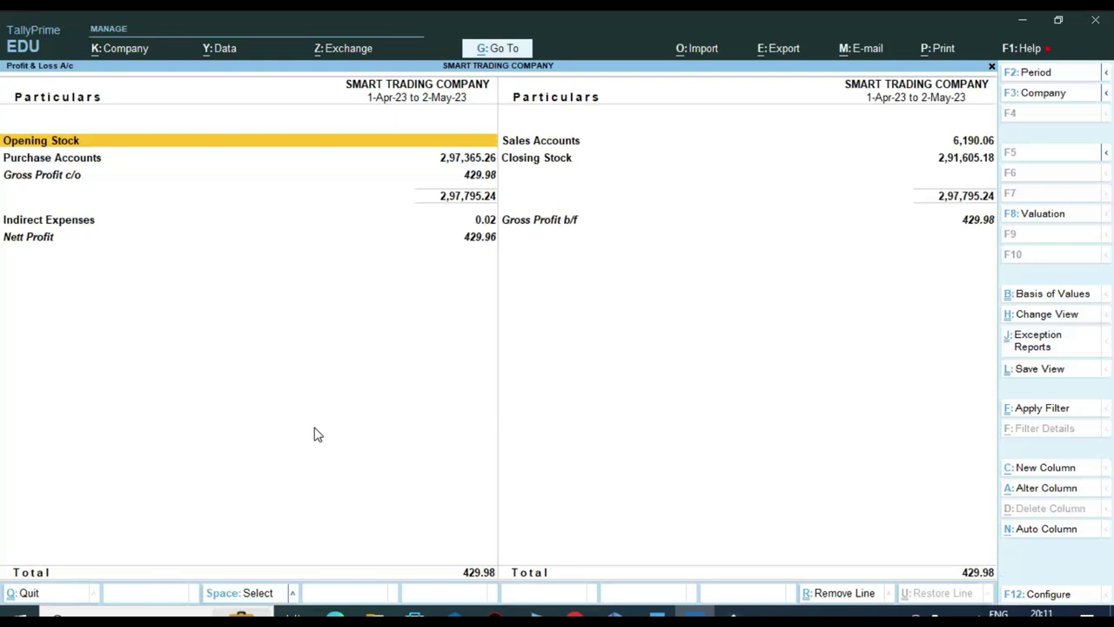
key(alt+F5)
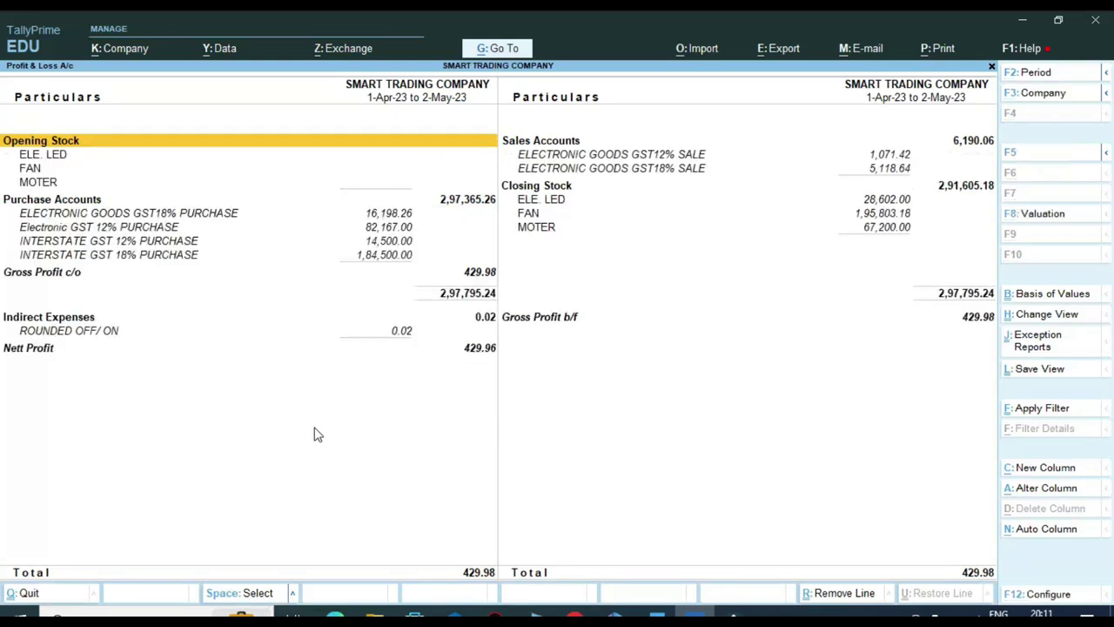
- Review the local and interstate ledgers under Purchase Accounts, moving down to Electronic GST 12% PURCHASE
key(Down)
key(Down)
key(Down)
key(Down)
key(Down)
key(Down)
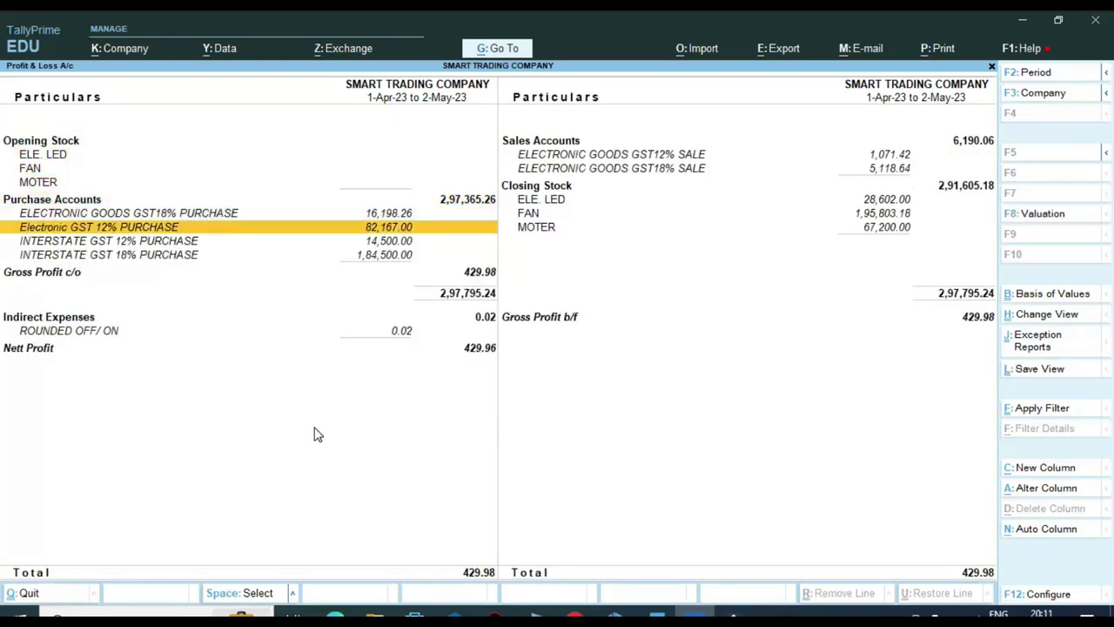
key(ctrl)
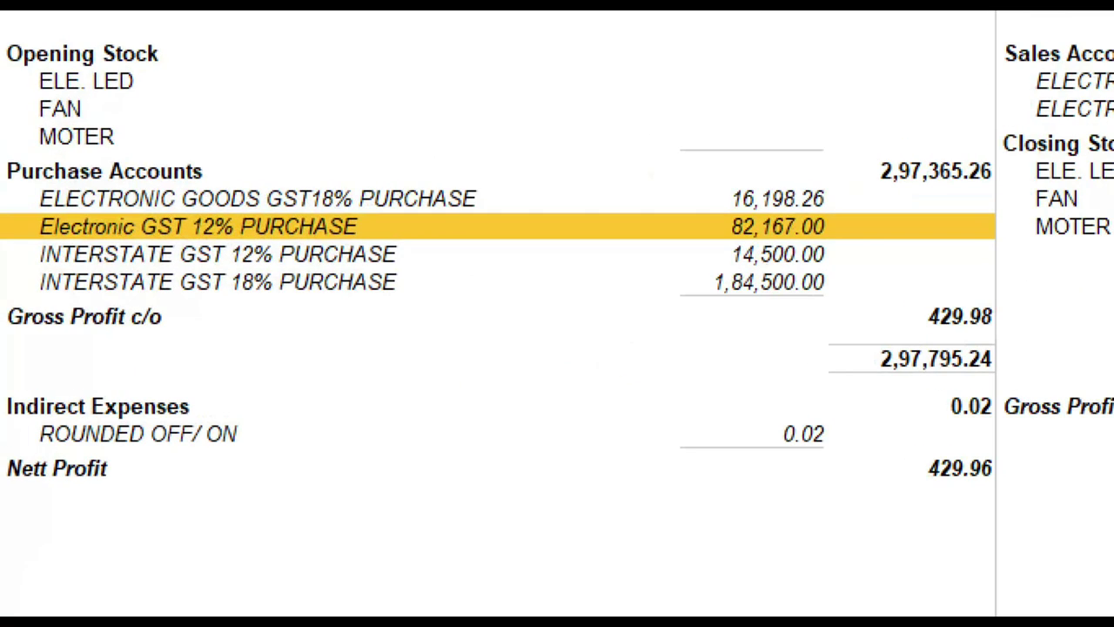
click(10, 226)
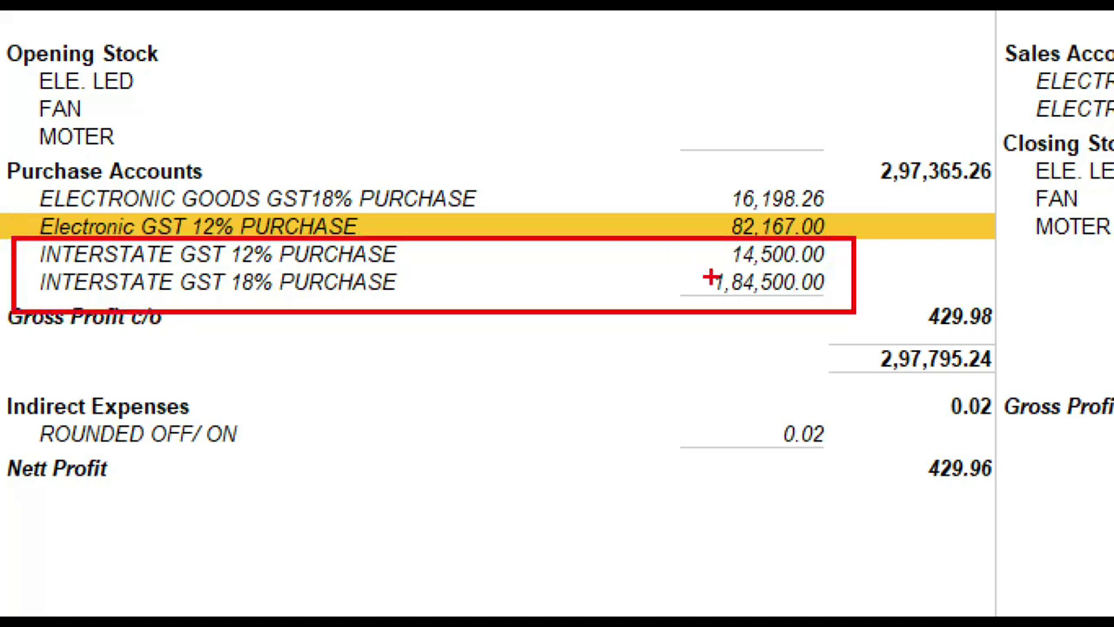
click(22, 198)
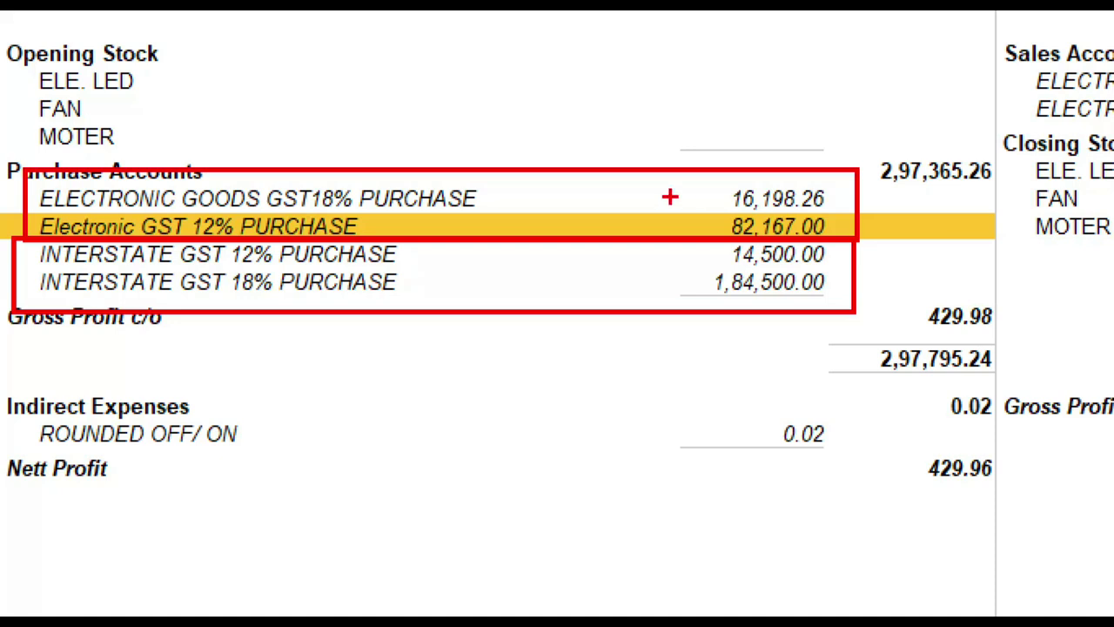
drag(575, 186, 640, 172)
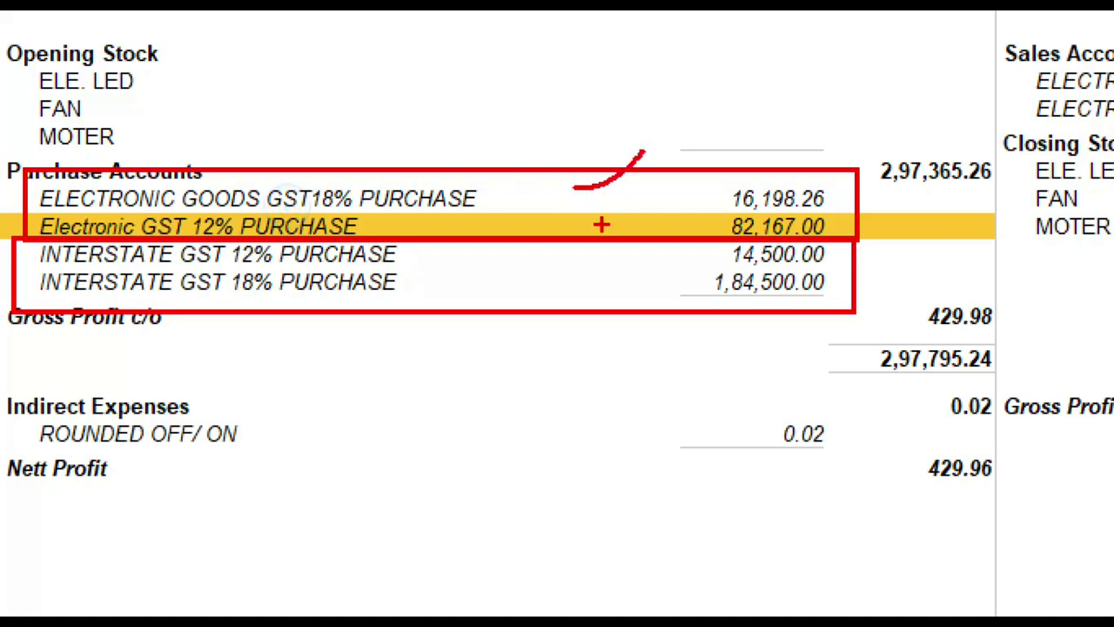
drag(600, 224, 686, 187)
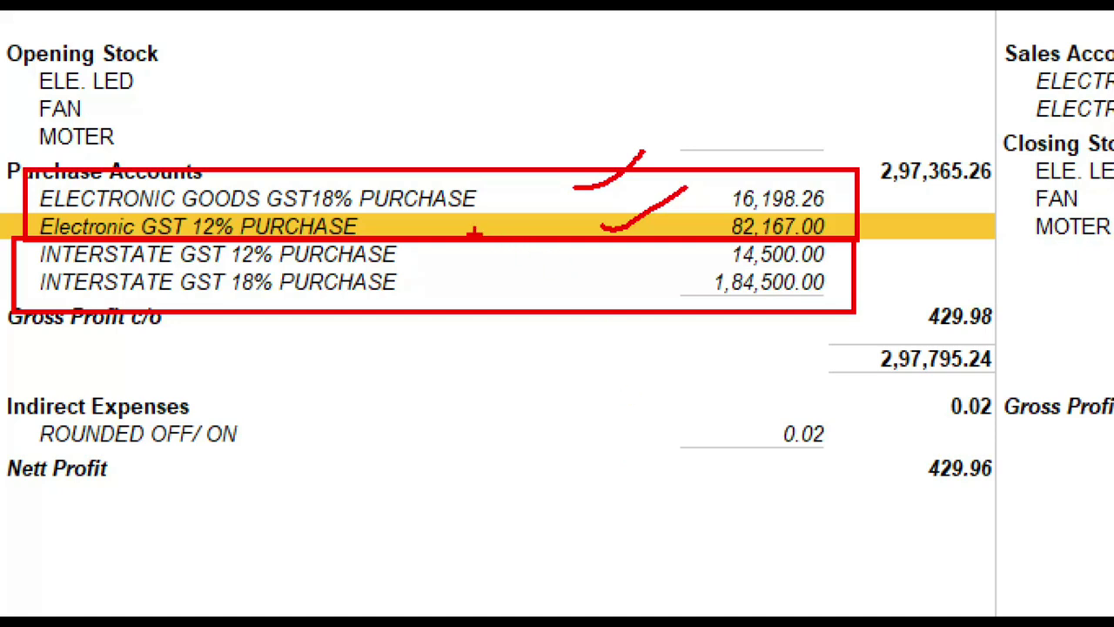
click(204, 193)
mouse_move(407, 159)
mouse_down()
mouse_move(490, 141)
mouse_move(541, 110)
mouse_up()
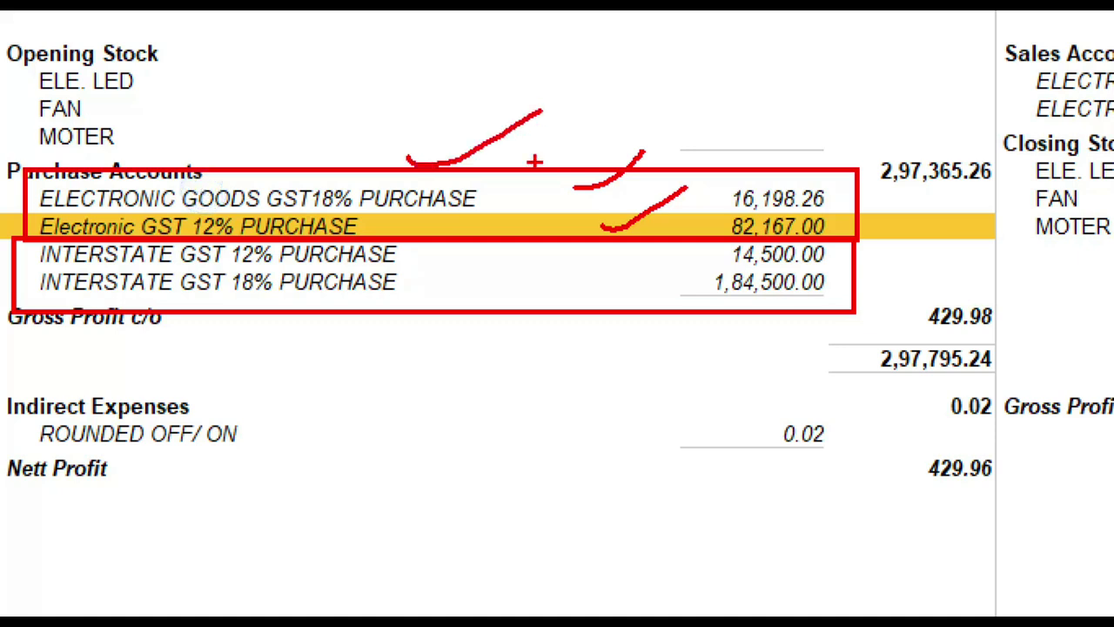
mouse_move(439, 253)
mouse_down()
mouse_move(508, 266)
mouse_move(525, 257)
mouse_up()
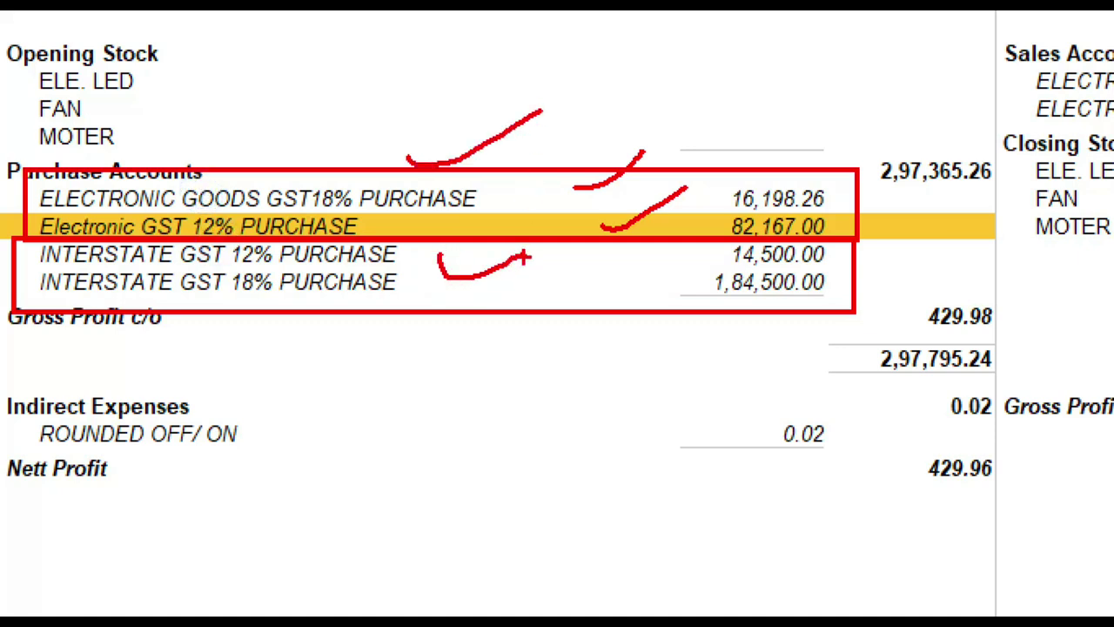
- Look at the DELHI TRADERS invoice in File.pdf and return to the Profit & Loss A/c in TallyPrime
key(Escape)
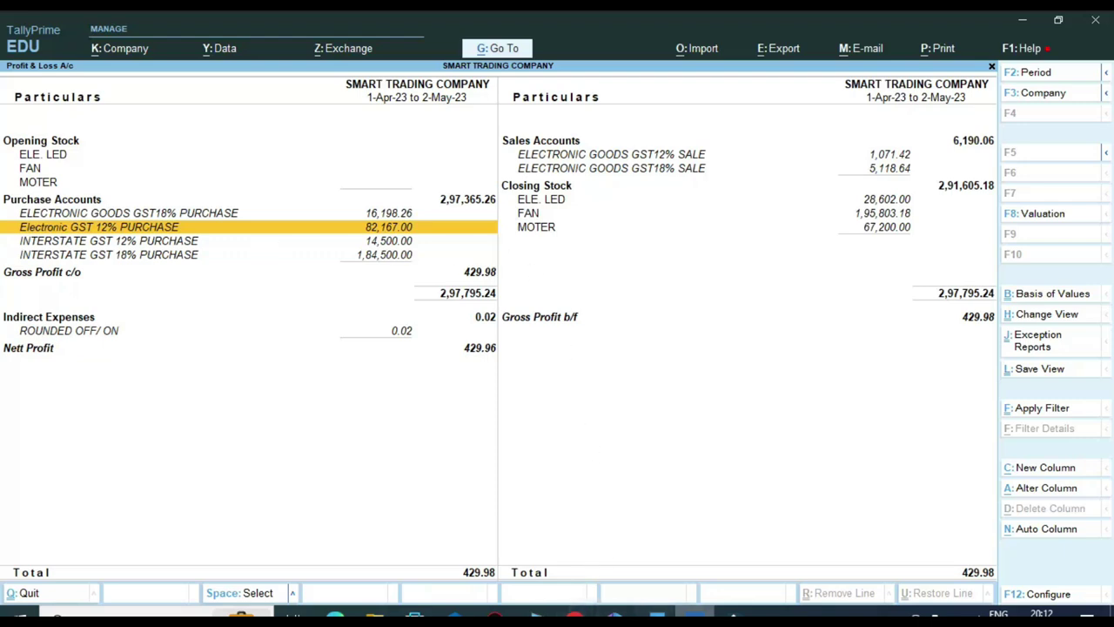
click(656, 618)
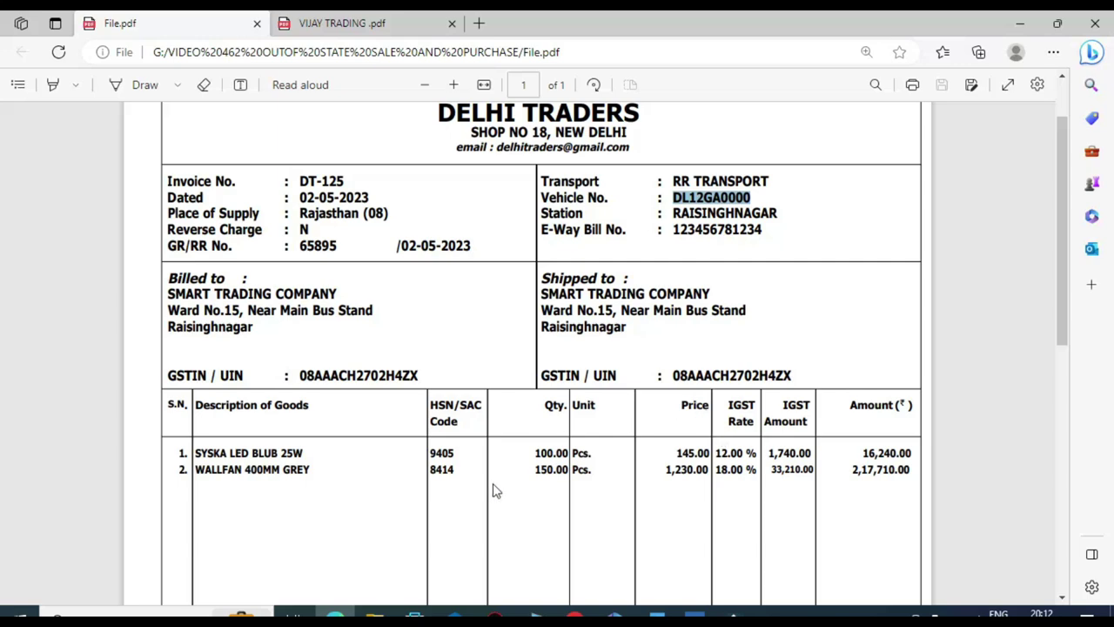
click(694, 616)
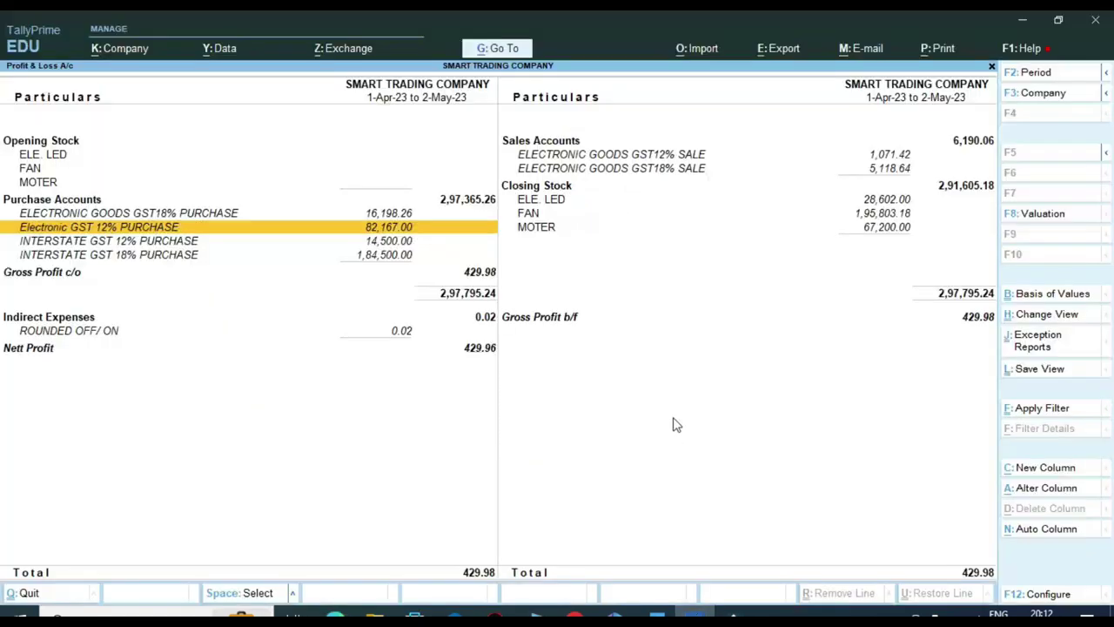
- Leave the Profit & Loss A/c and start creating a new ledger from the Gateway of Tally
key(Escape)
key(Escape)
key(Escape)
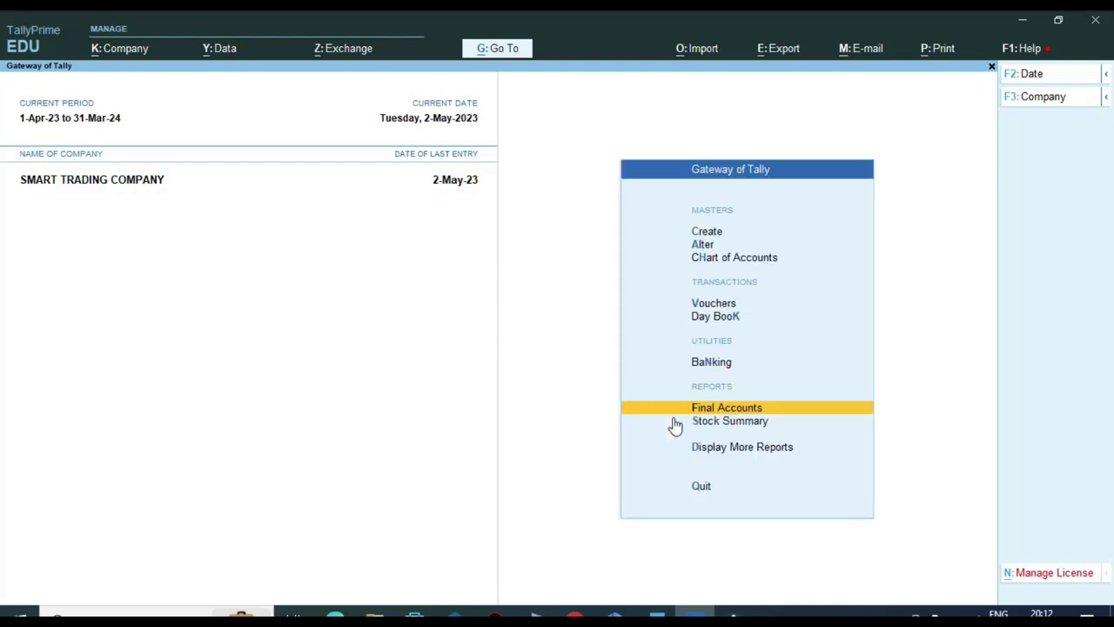
key(Escape)
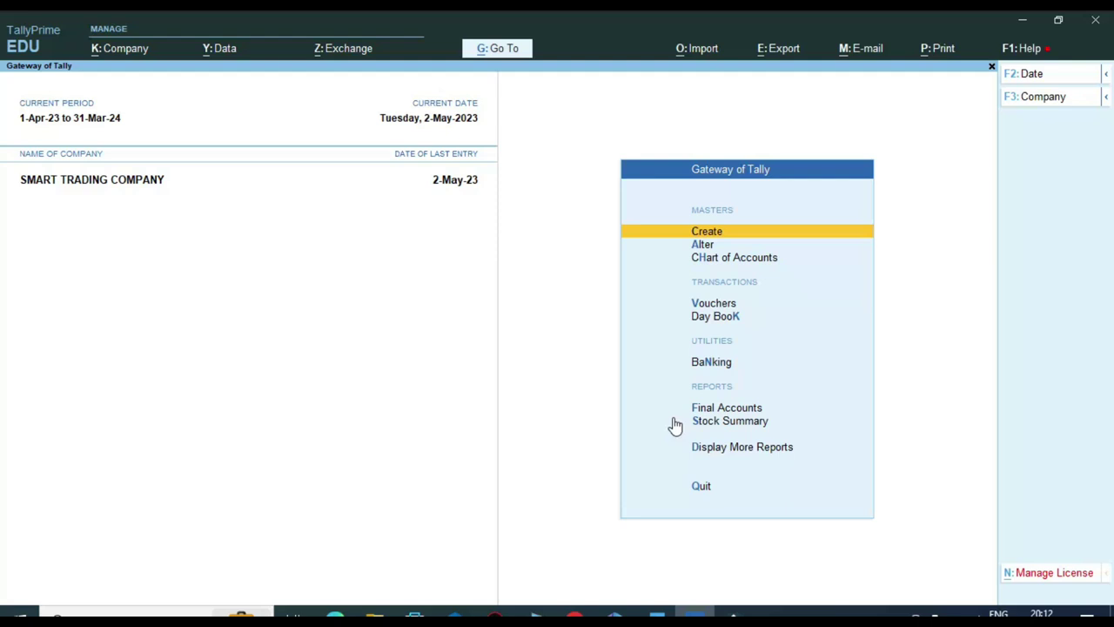
key(Return)
key(Down)
key(Return)
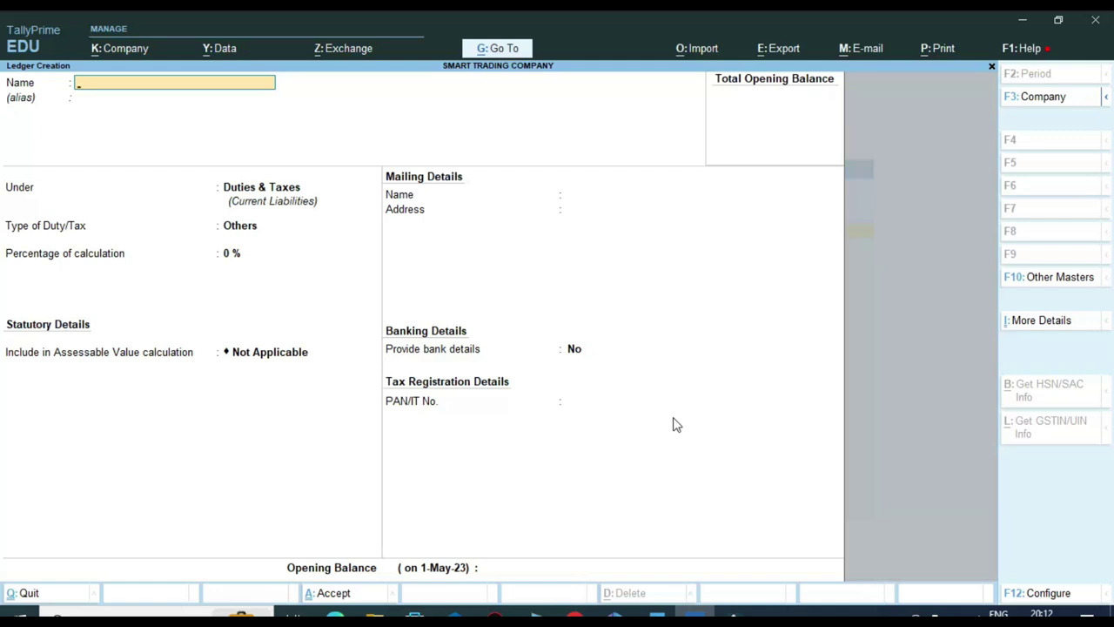
- Name the new ledger INTERSTATE GST 12% SALE, without an alias, and place it under Sales Accounts
text(INTERSTATE GST)
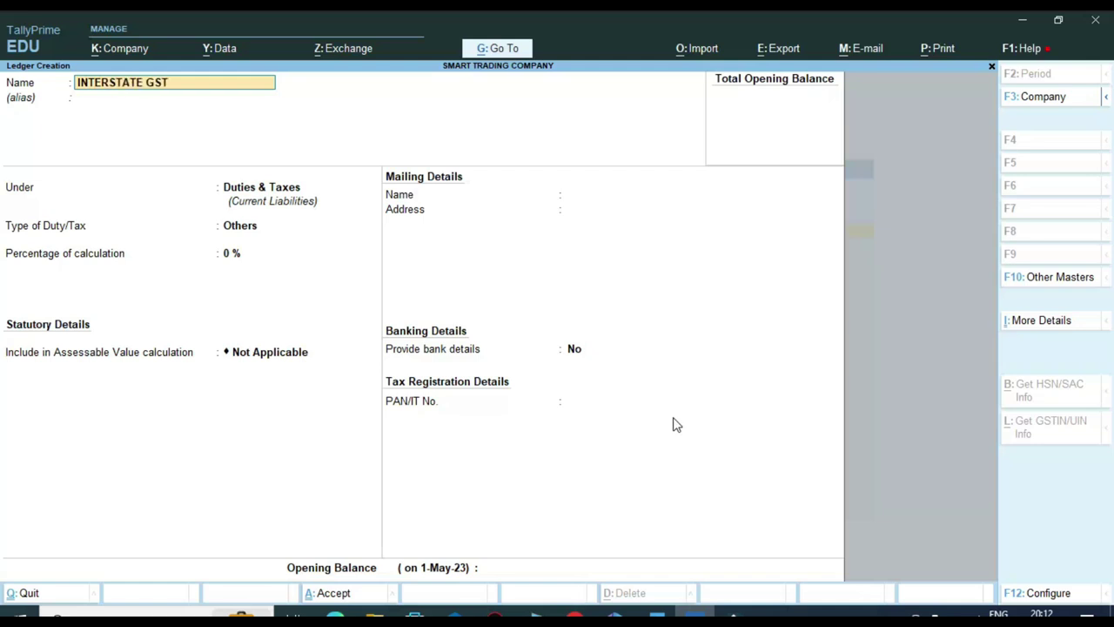
text( 12% SALE)
key(Return)
key(Return)
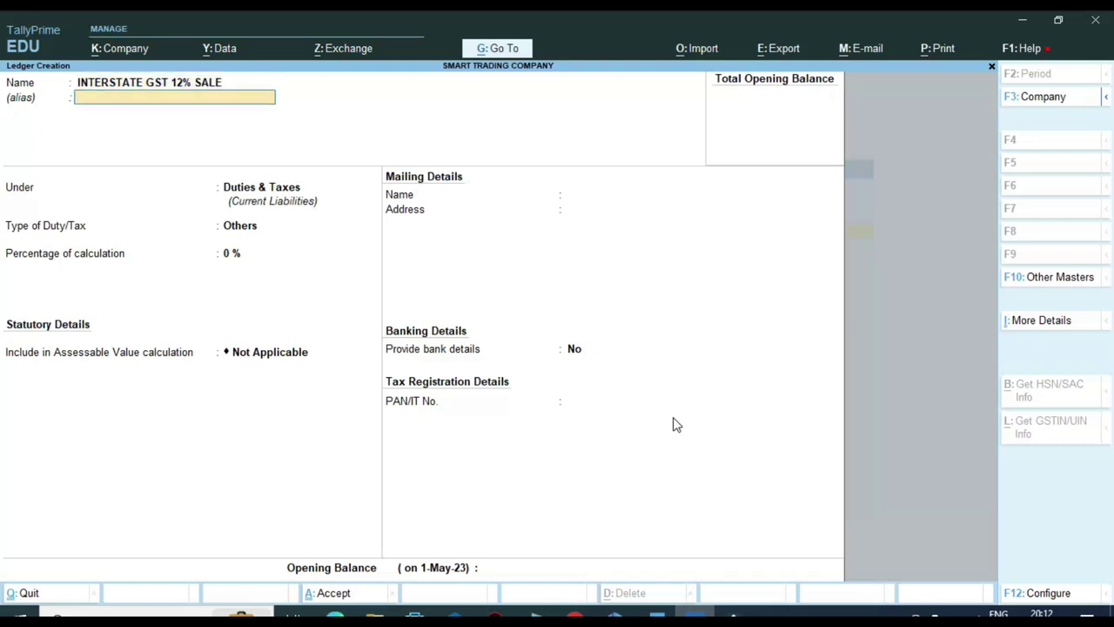
text(SAL)
key(Return)
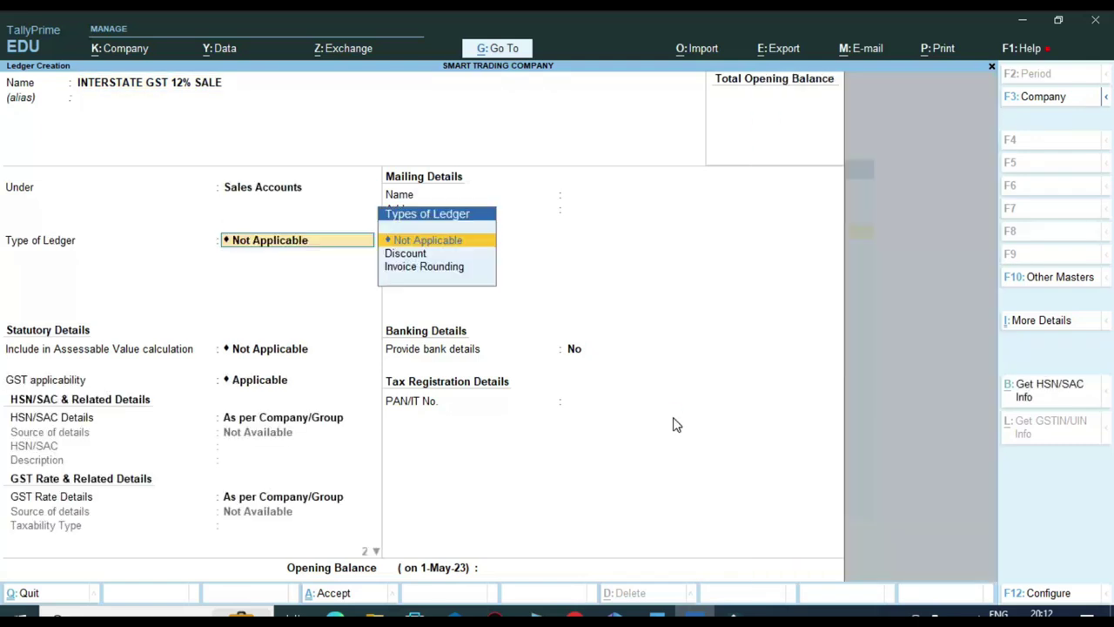
- Set the ledger's type of supply to Goods, keep the other statutory defaults, and save it without bank or PAN details
key(Return)
key(Return)
key(Return)
key(Return)
key(Return)
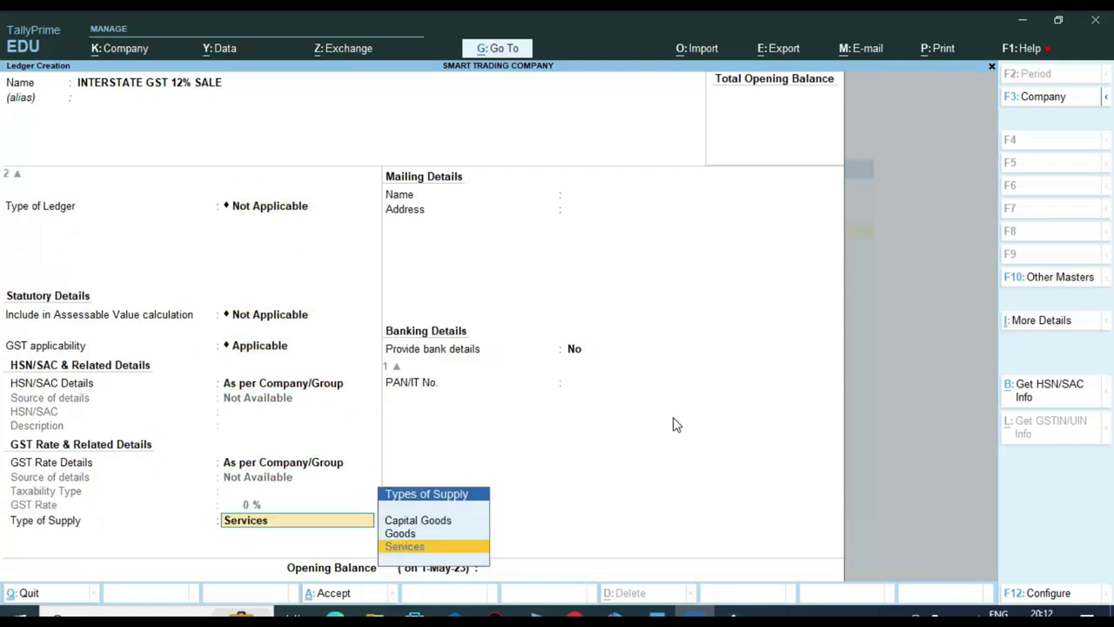
key(Up)
key(Return)
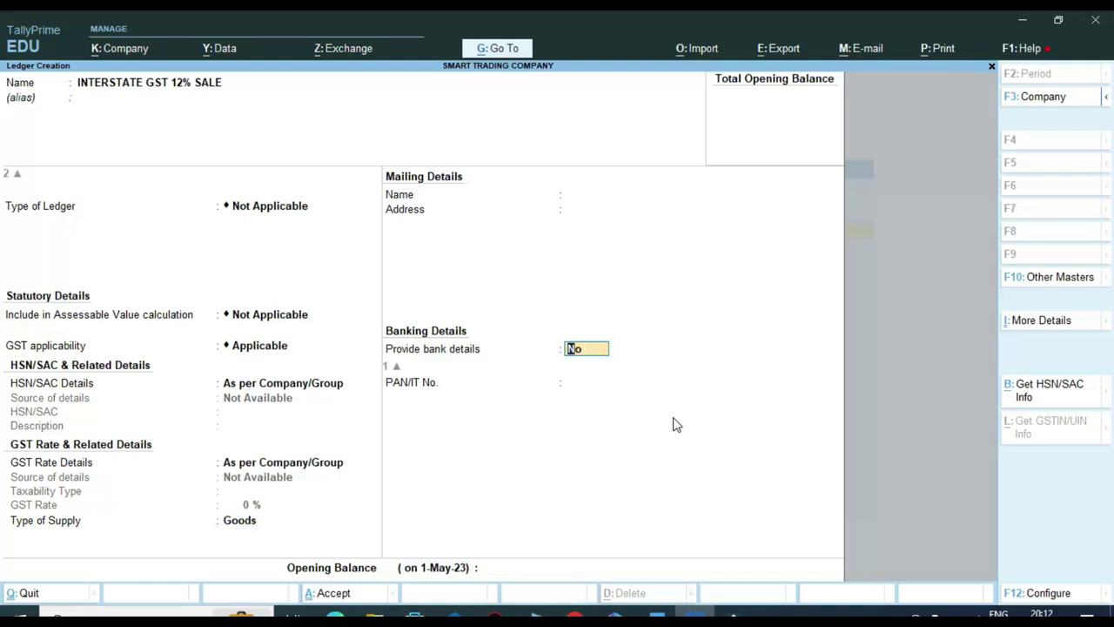
key(Return)
key(Return)
key(Return)
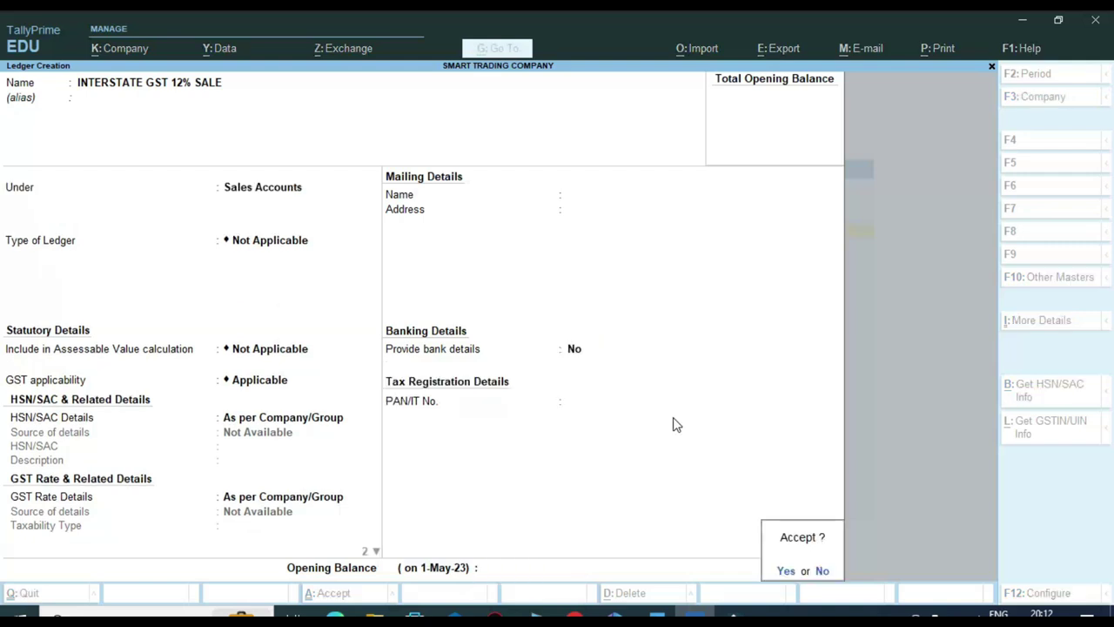
key(Return)
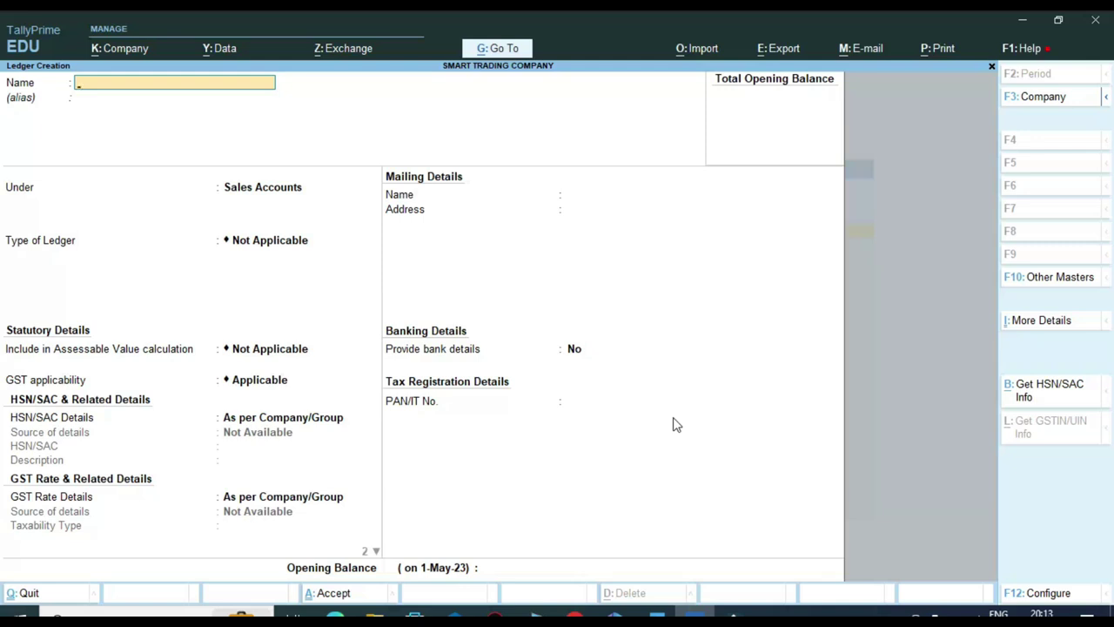
- Leave ledger creation, open voucher entry and switch to a Sales voucher
key(Escape)
key(Return)
key(Escape)
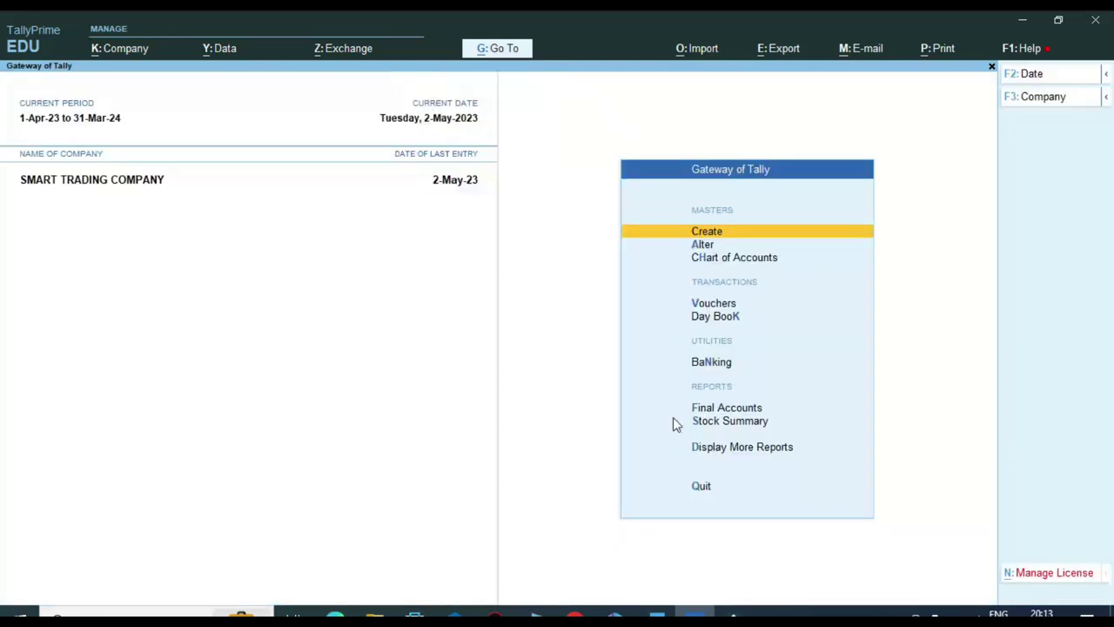
key(Down)
key(Down)
key(Down)
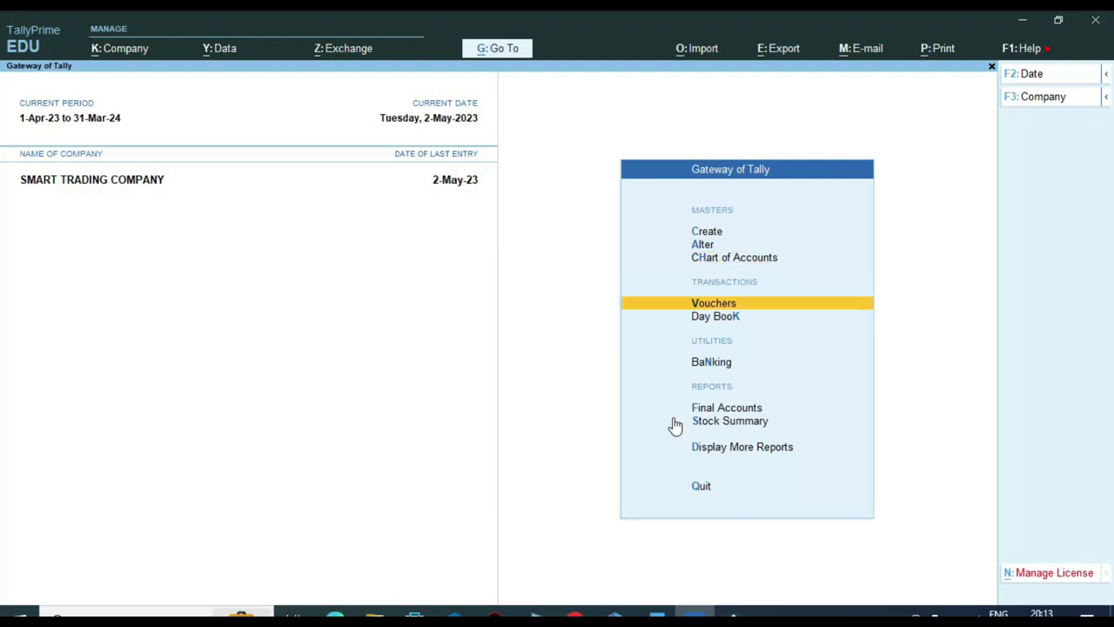
key(Return)
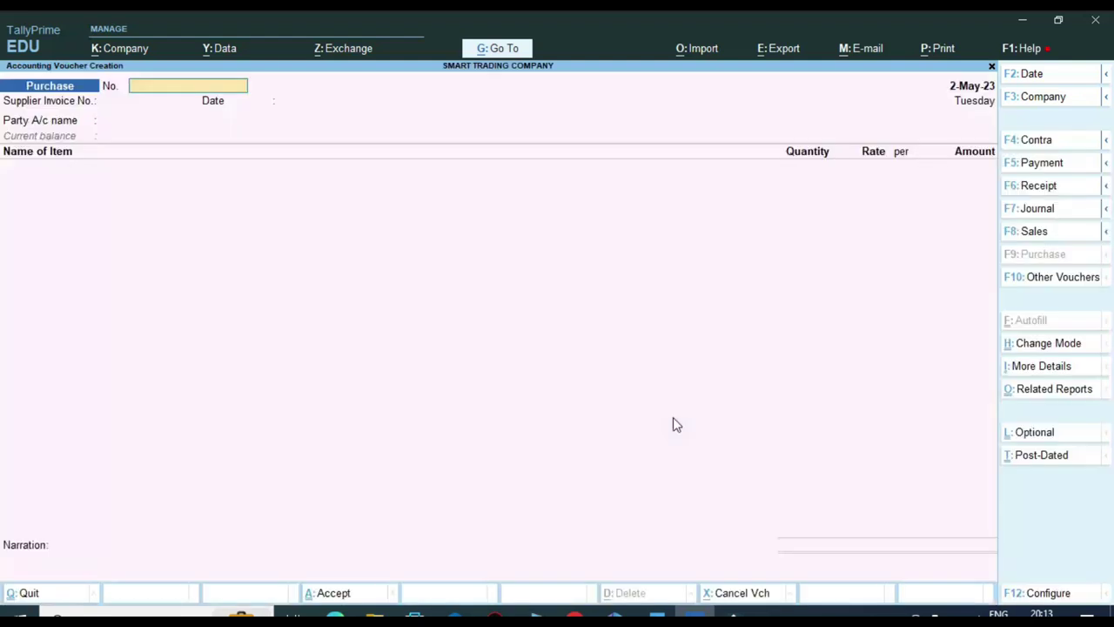
click(1045, 235)
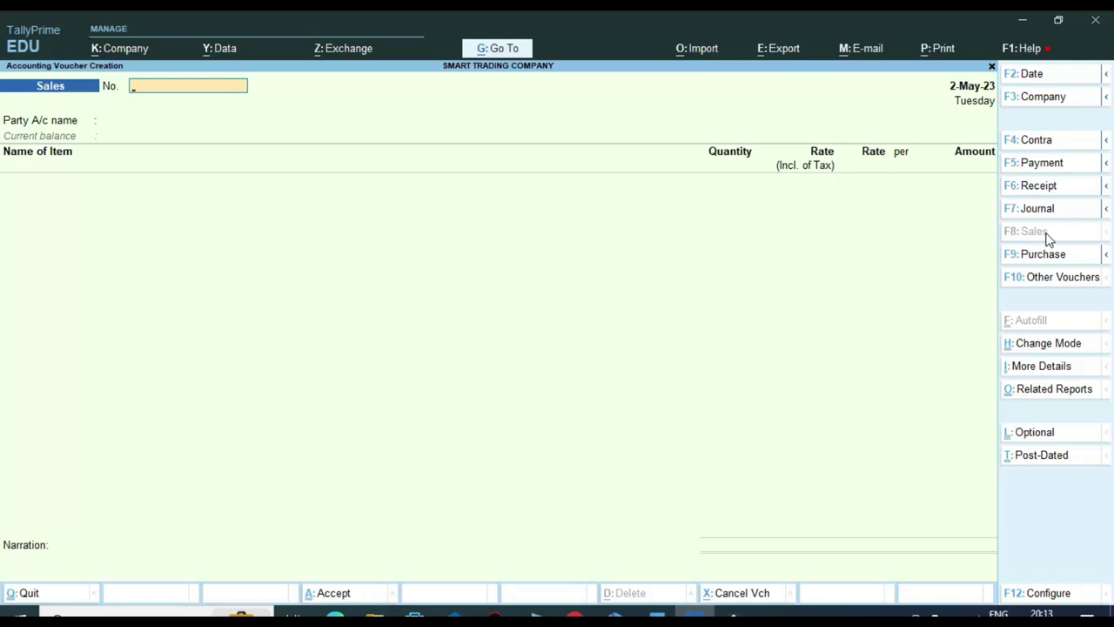
- Number the sales voucher 0002, keep the date 2-May-23 and choose DELHI TRADERS as the party account
text(0001)
key(BackSpace)
text(2)
key(Return)
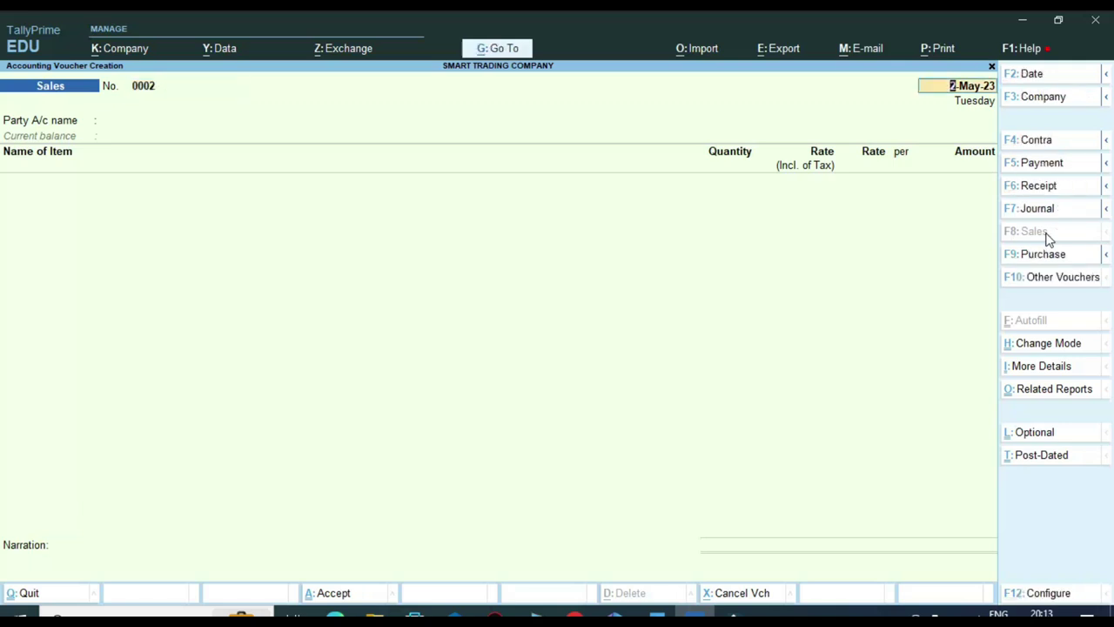
key(Return)
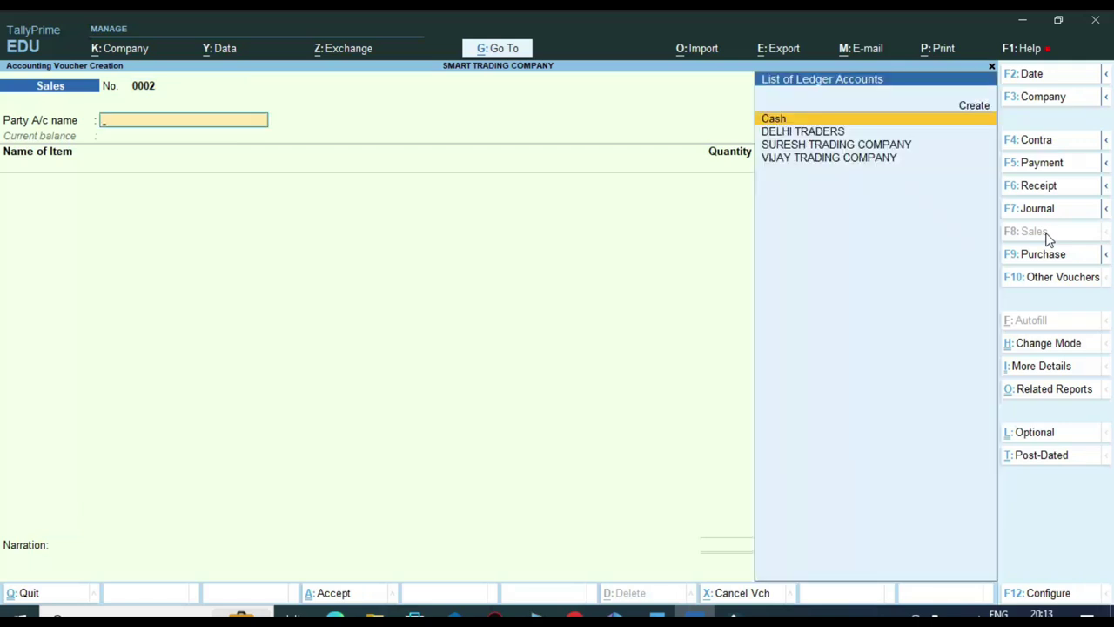
key(Down)
key(Return)
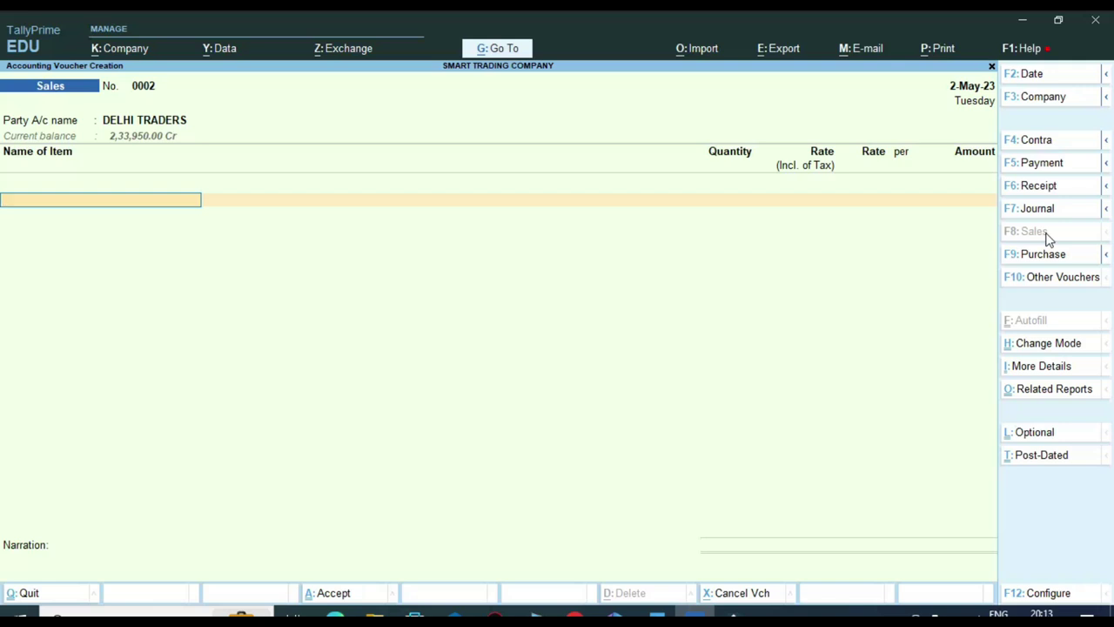
- Add the item SYSKA LED BLUB 25W with a quantity of 2 PCS at a tax-inclusive rate of 250
text(2)
key(Down)
key(Down)
key(Return)
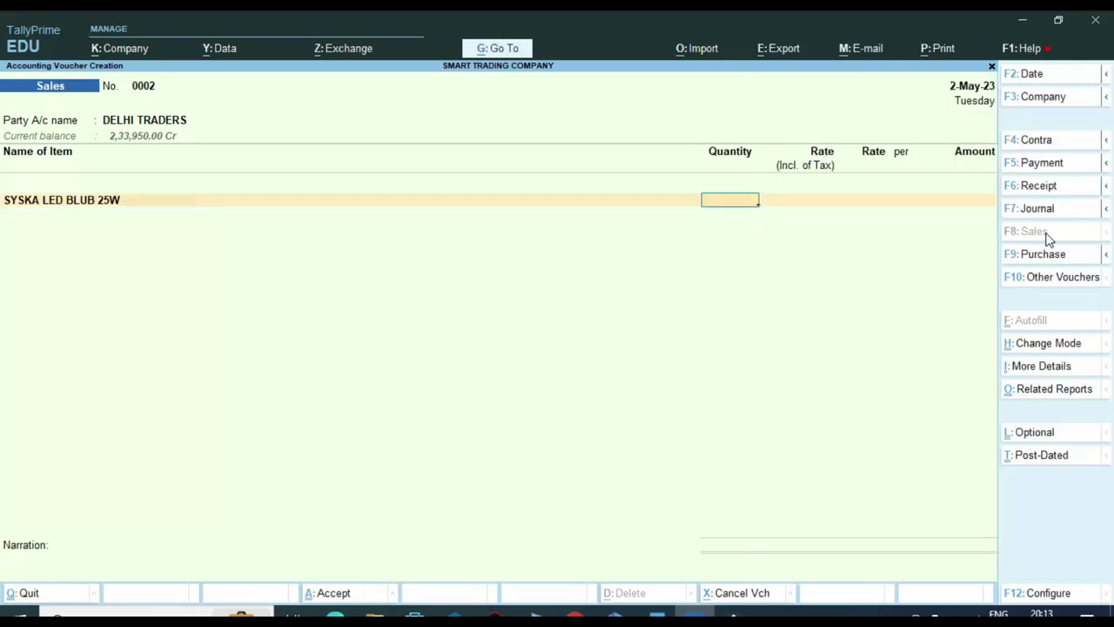
text(2)
key(Return)
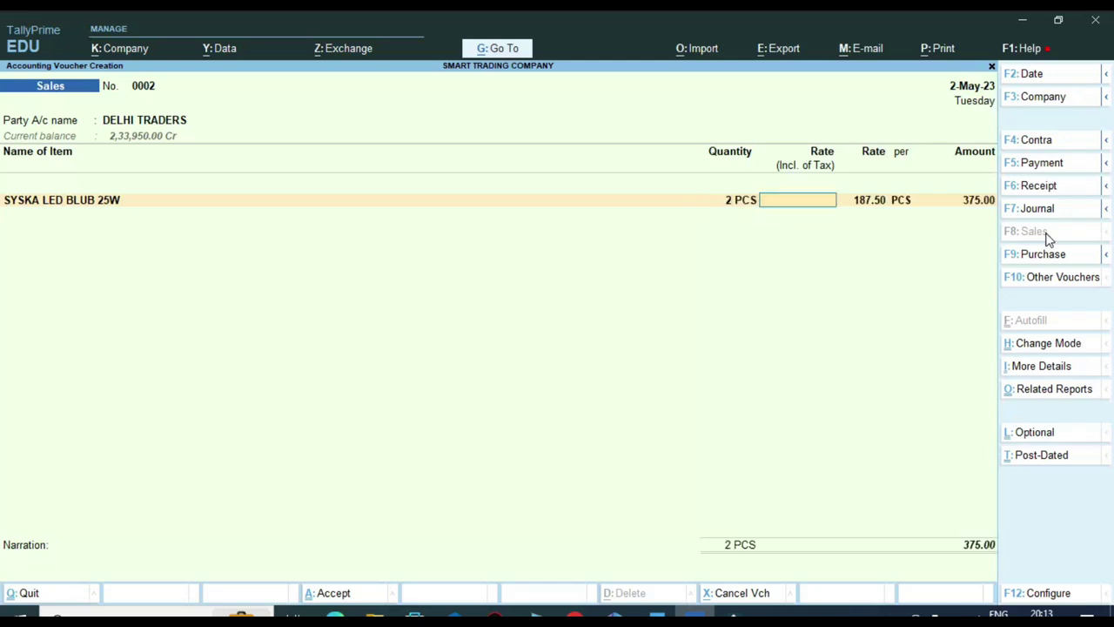
text(250)
key(Return)
key(Return)
key(Return)
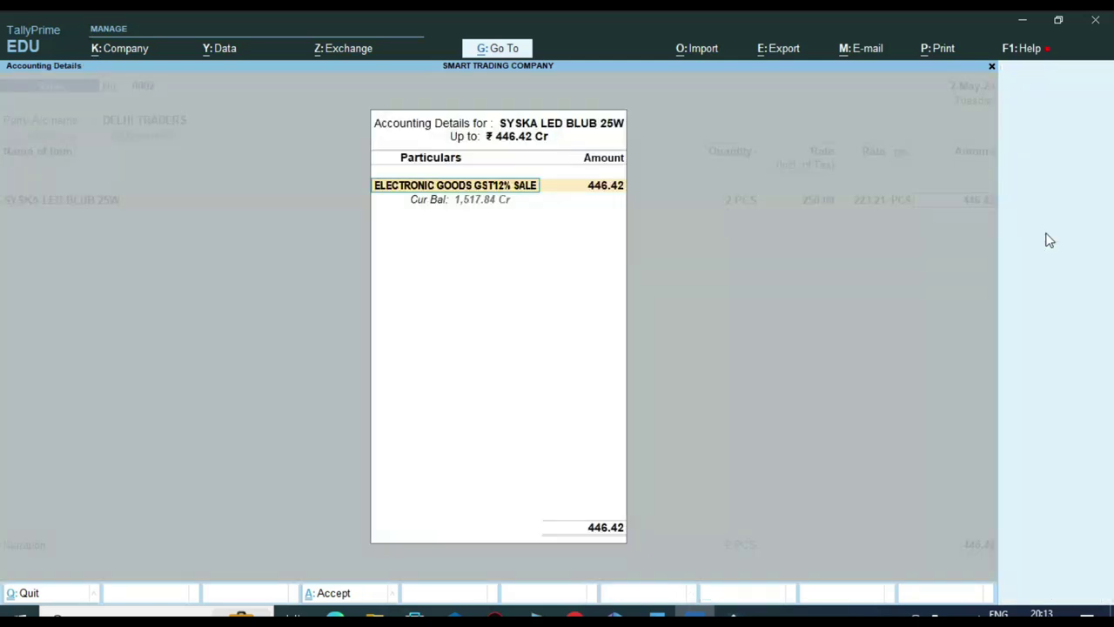
- Allocate the item to INTERSTATE GST 12% SALE, accept GST and HSN details as per Masters/Company, and end the item list
key(BackSpace)
key(Down)
key(Down)
key(Down)
key(Down)
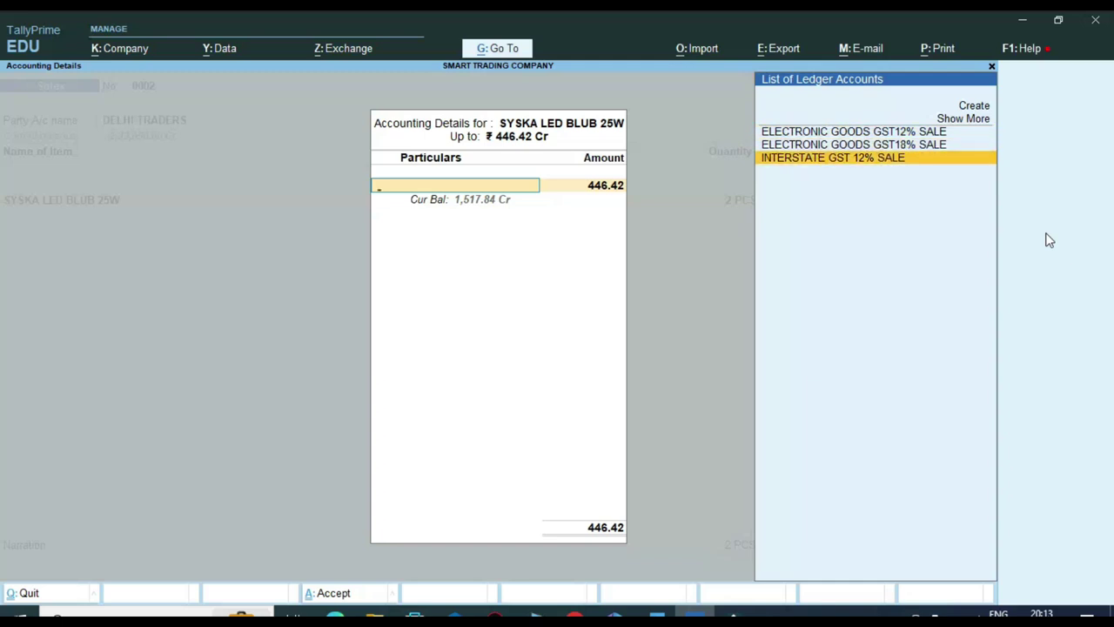
key(Return)
key(Return)
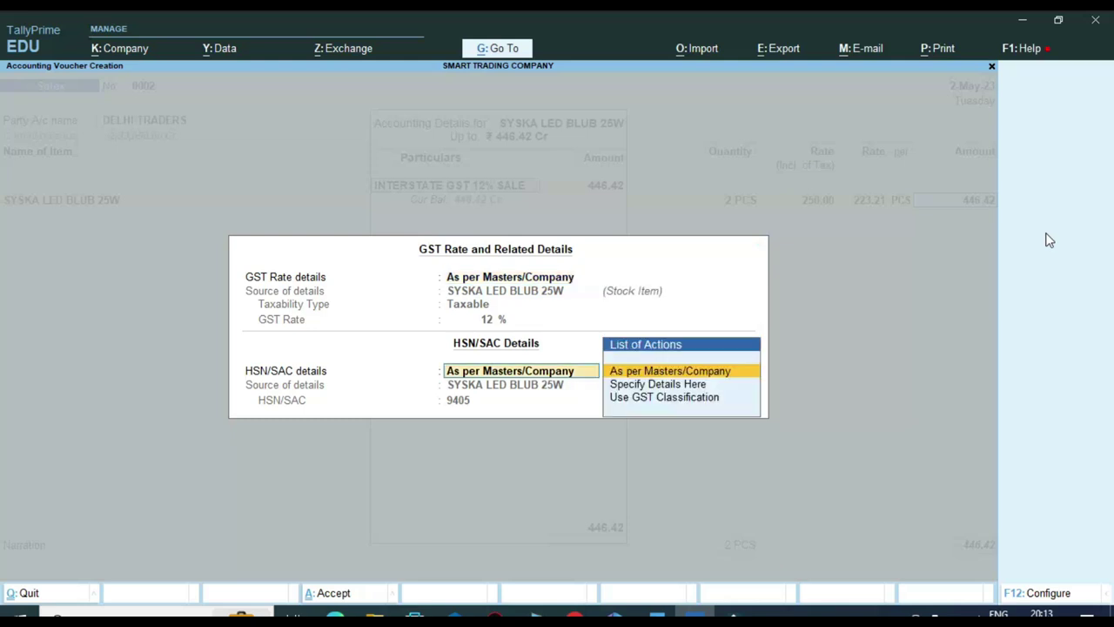
key(Return)
key(Return)
key(Return)
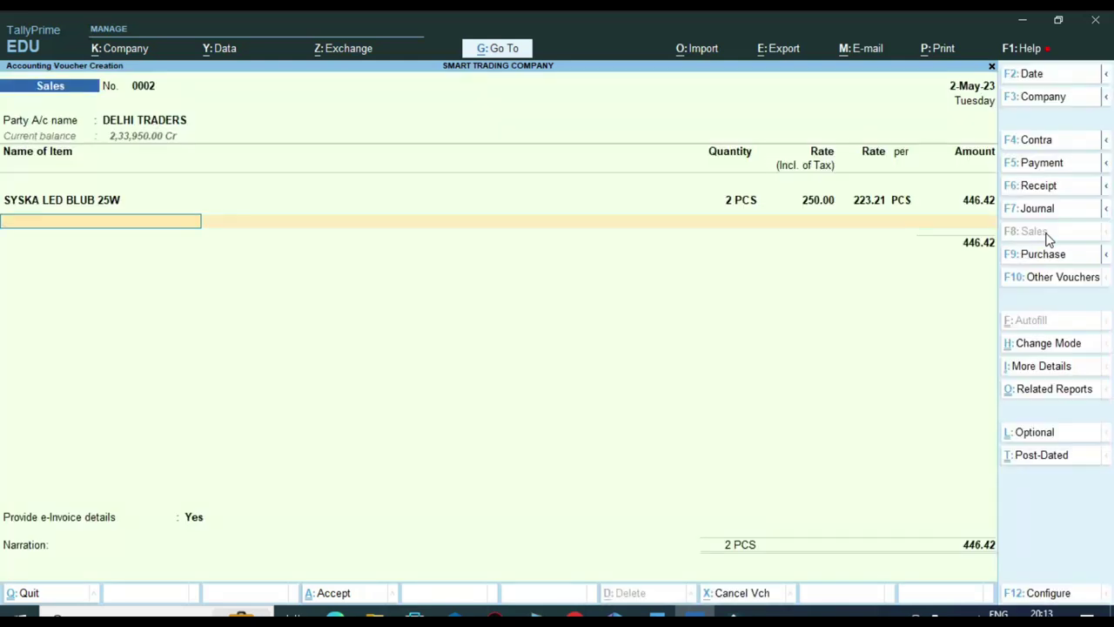
key(Return)
- Try to add the CGST TAX ledger to the interstate sales voucher
text(cg)
key(Return)
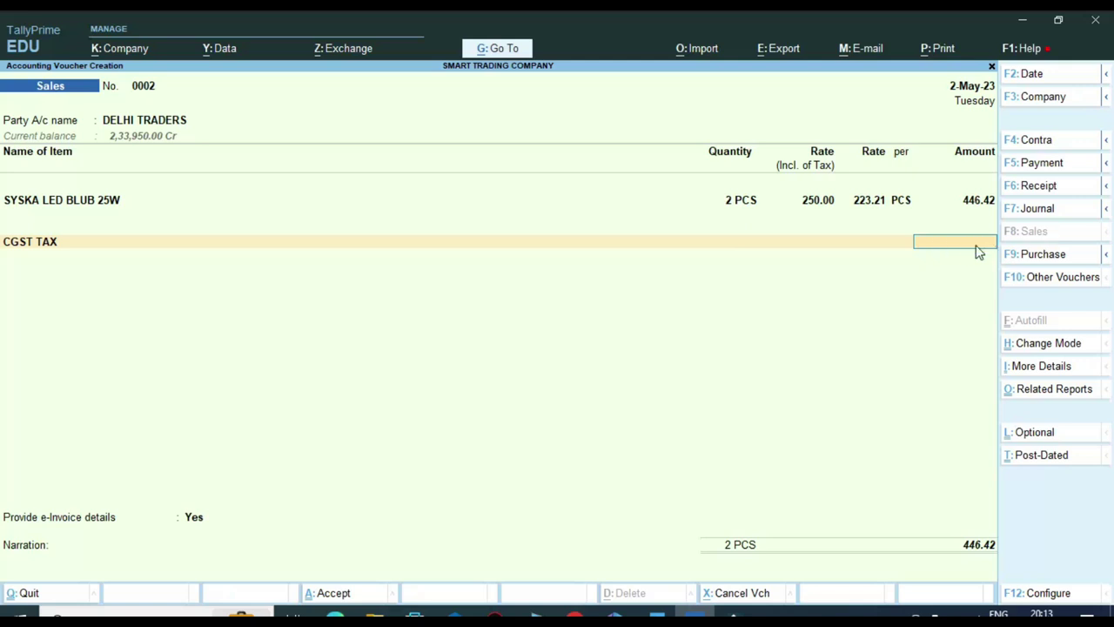
key(BackSpace)
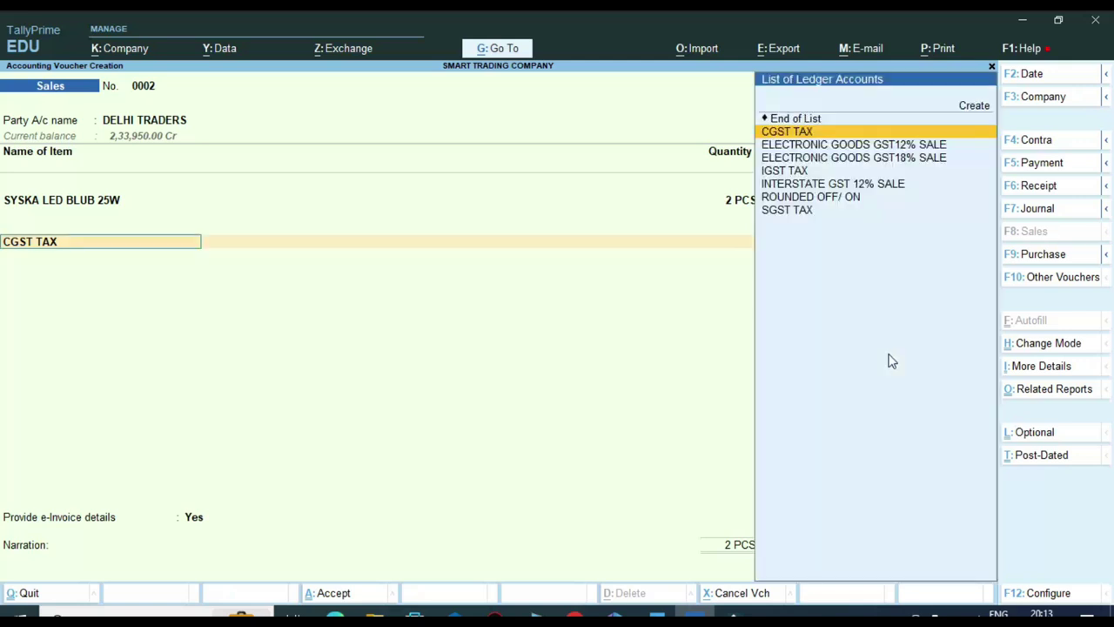
- Choose IGST TAX as the tax ledger in the sales voucher and accept its calculated amount
text(IG)
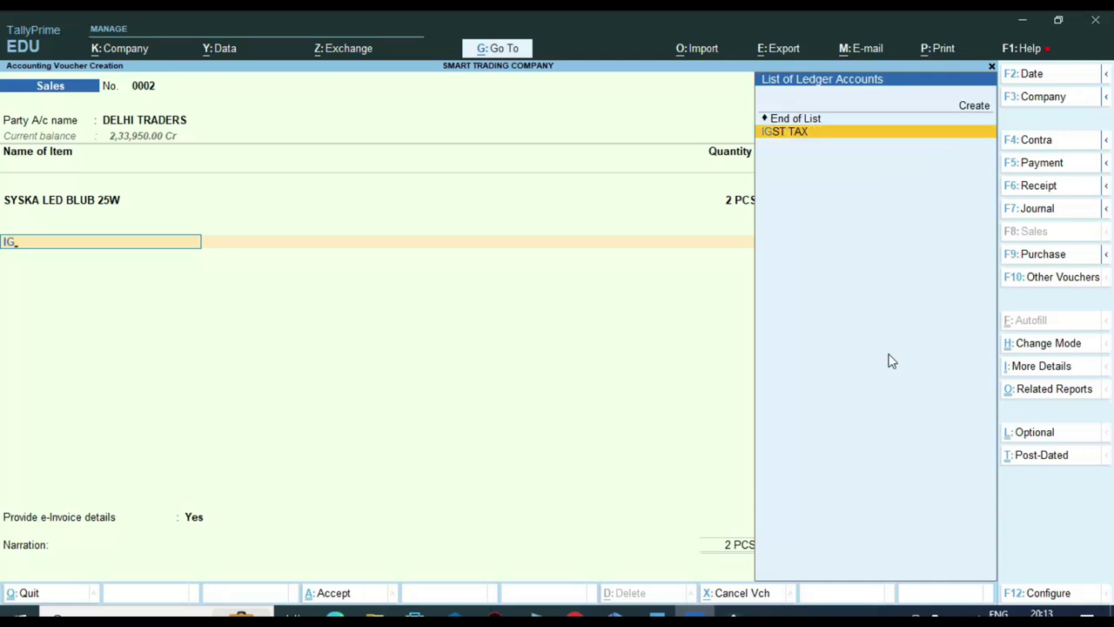
key(Return)
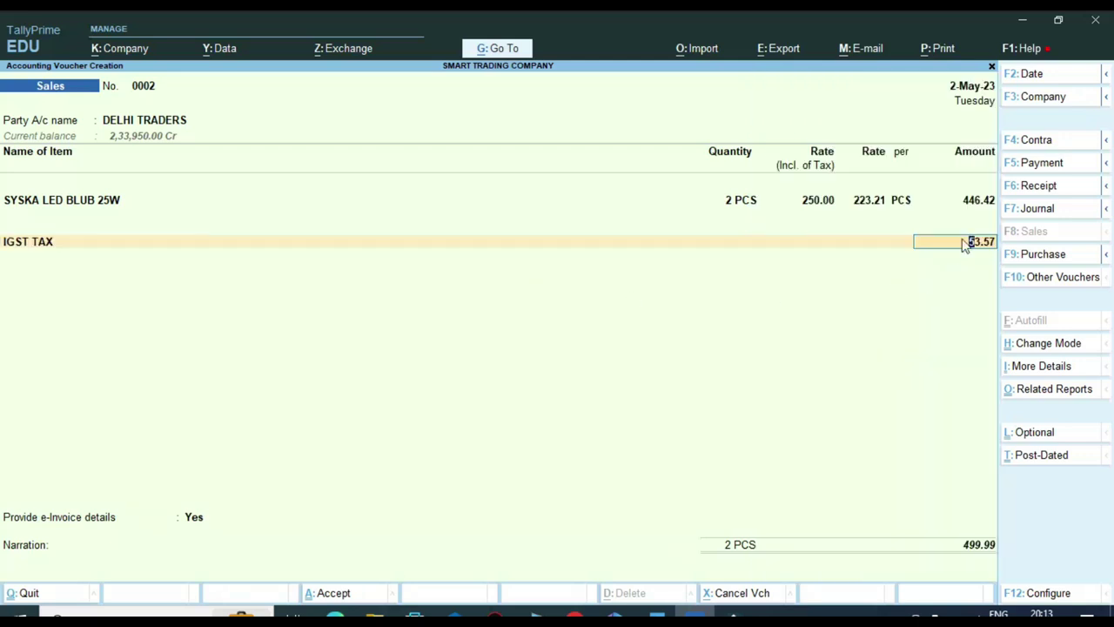
key(ctrl)
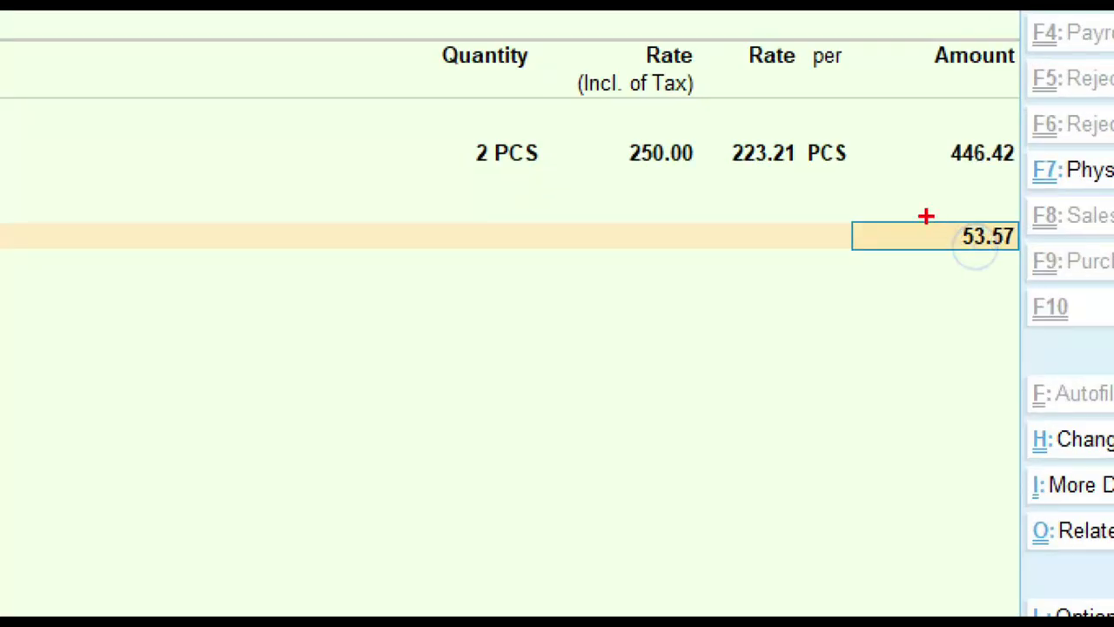
mouse_move(860, 194)
mouse_down()
mouse_move(1012, 273)
mouse_move(1043, 272)
mouse_up()
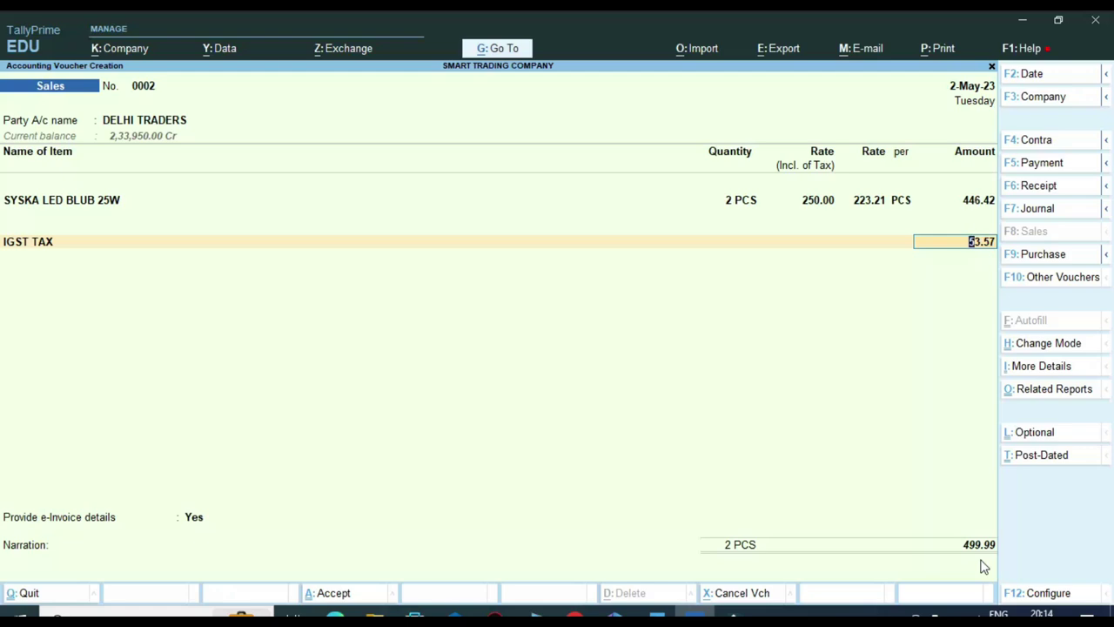
key(Return)
key(ctrl)
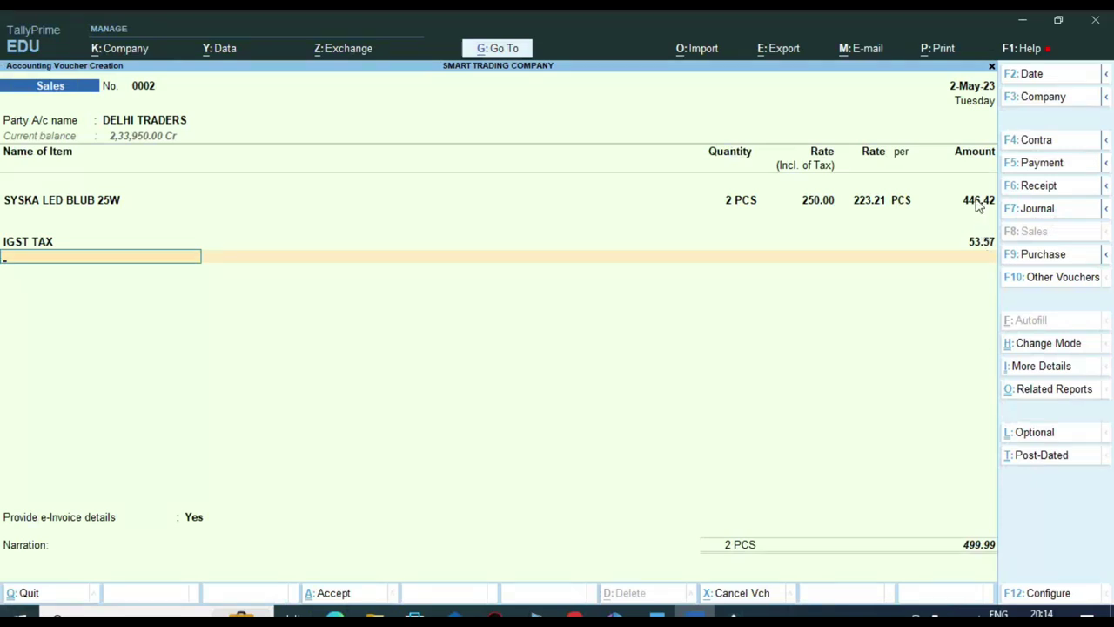
- Add the ROUNDED OFF/ ON ledger to the sales voucher with an amount of 0.01
text(R)
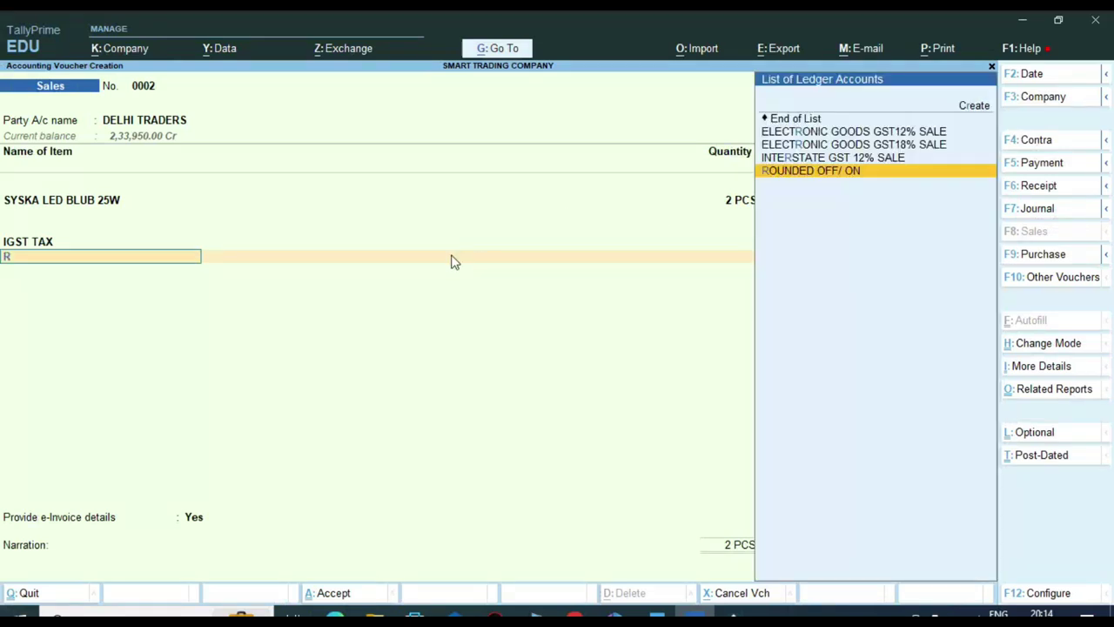
key(Return)
text(.01)
key(Return)
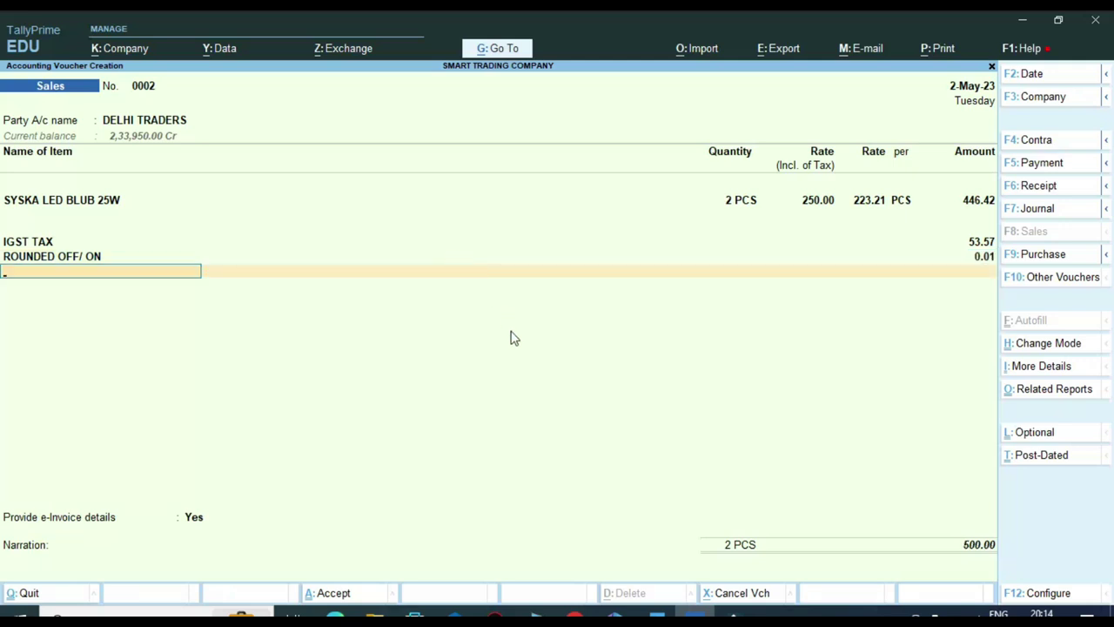
- End the ledger list in the sales voucher and set Provide e-Invoice details to No
key(ctrl)
key(Return)
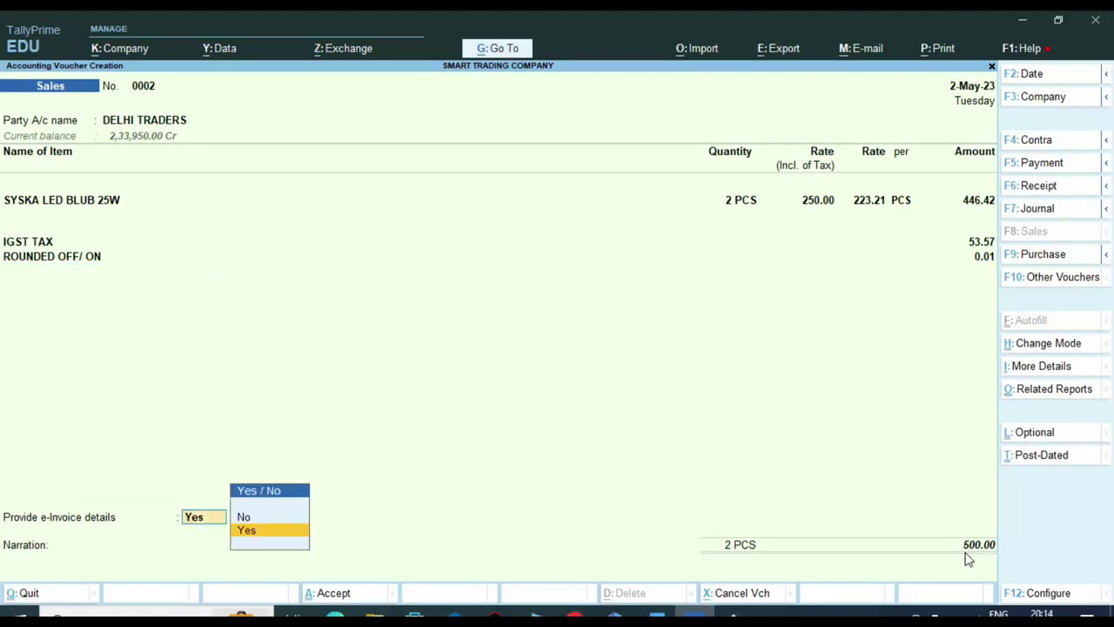
key(Up)
key(Return)
key(Return)
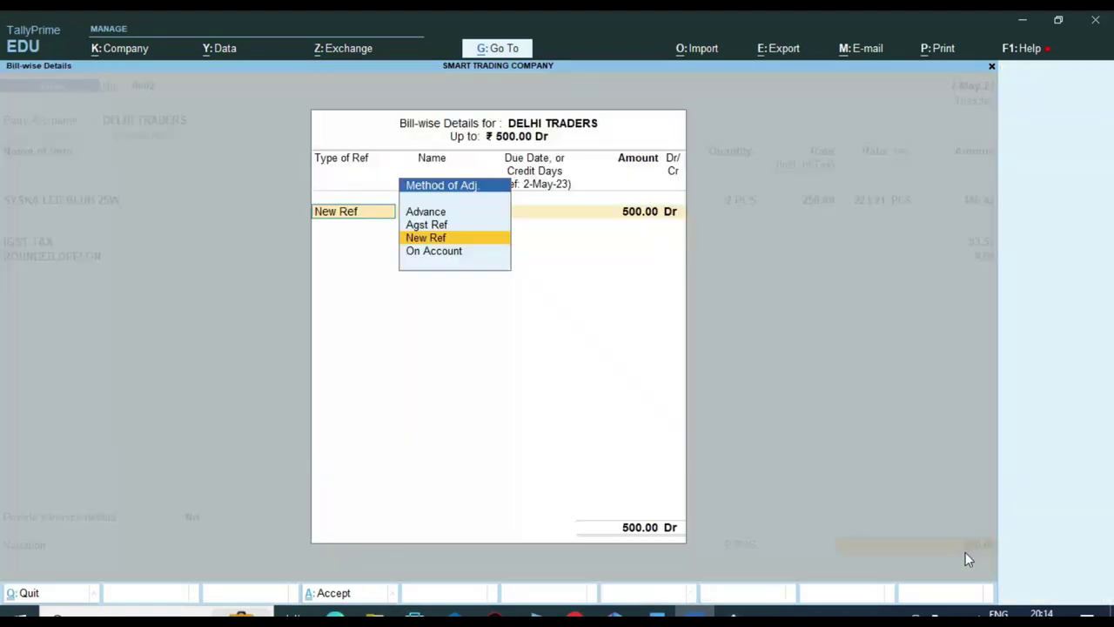
- Allocate the DELHI TRADERS bill amount of 500.00 Dr as a New Ref in the bill-wise details
key(Return)
key(Return)
key(Return)
key(Return)
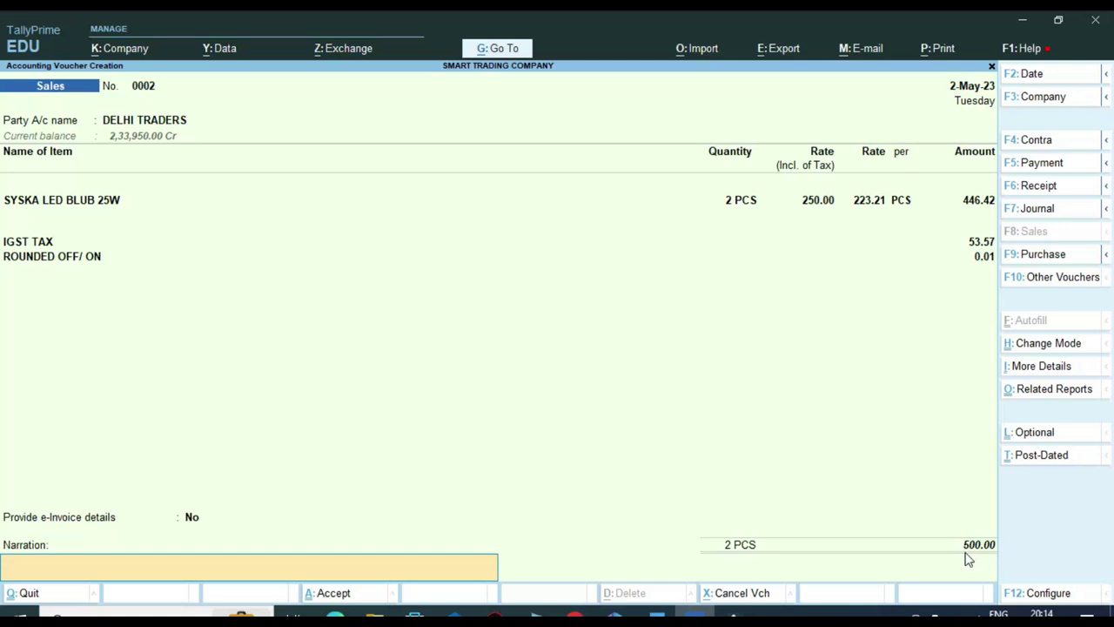
- Leave the narration blank and save the sales voucher without generating an e-Invoice
key(Return)
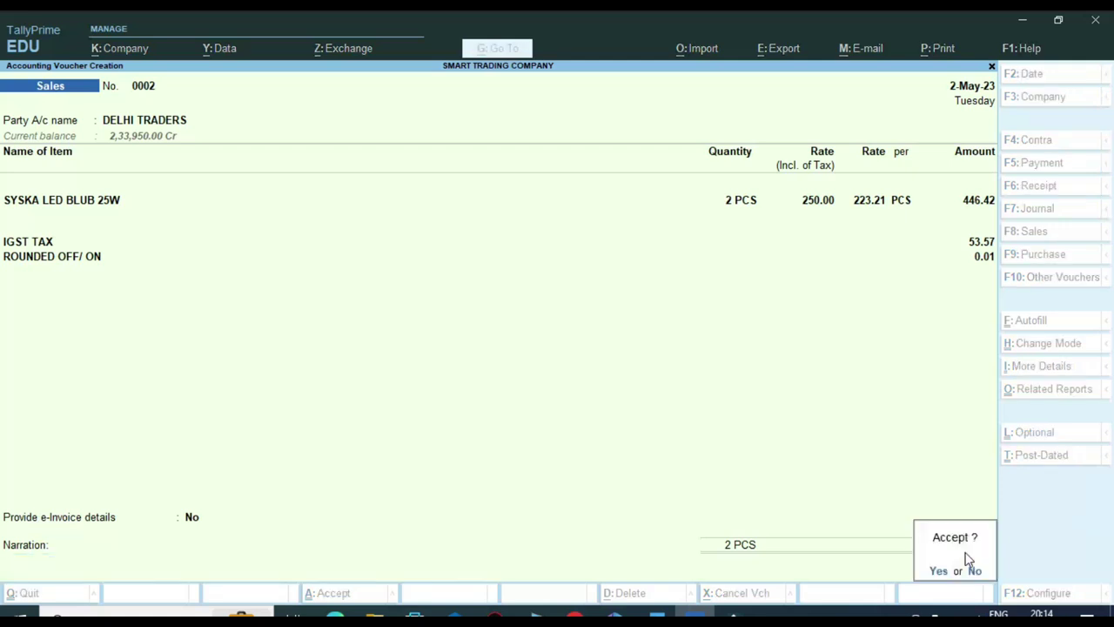
click(965, 552)
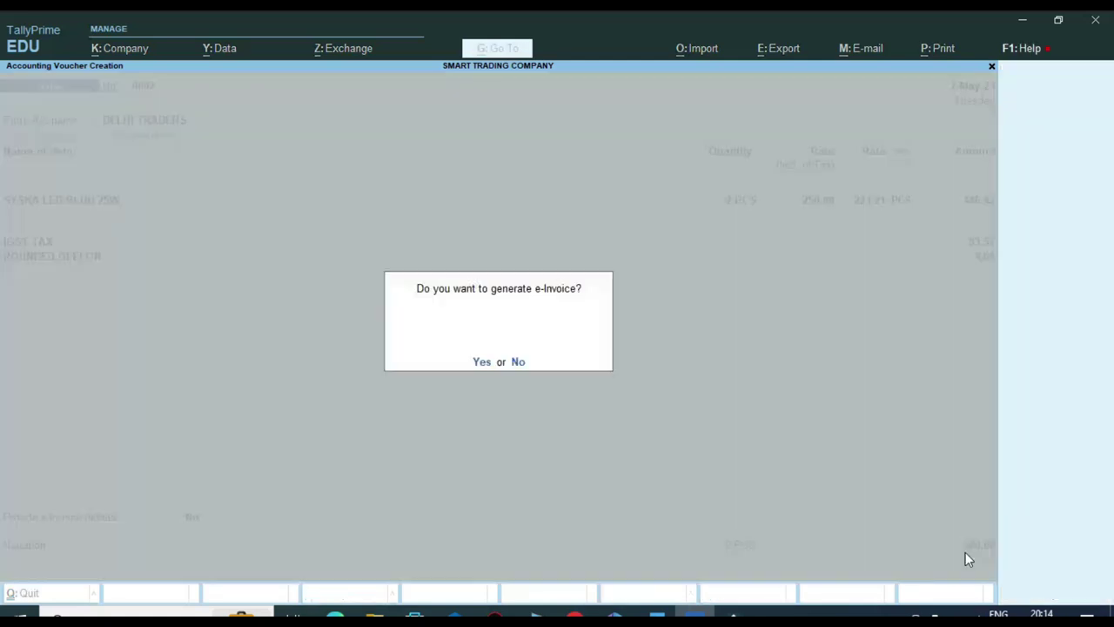
click(966, 552)
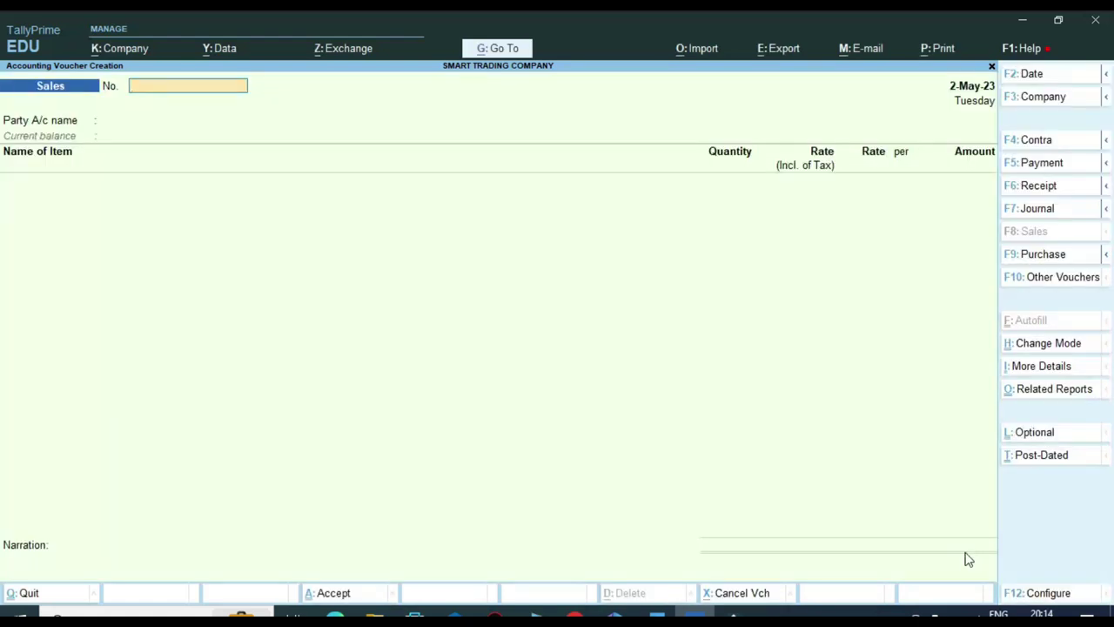
click(965, 551)
- Reopen the saved DELHI TRADERS sales voucher and show an enlarged print preview of its Tax Invoice
key(Page_Up)
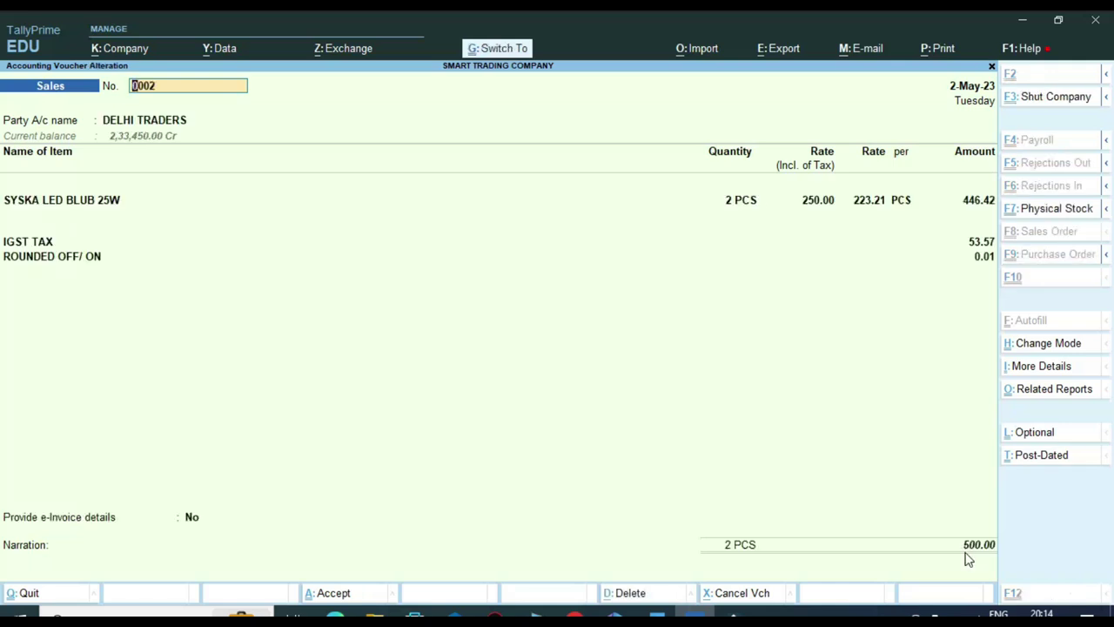
key(ctrl+p)
key(Left)
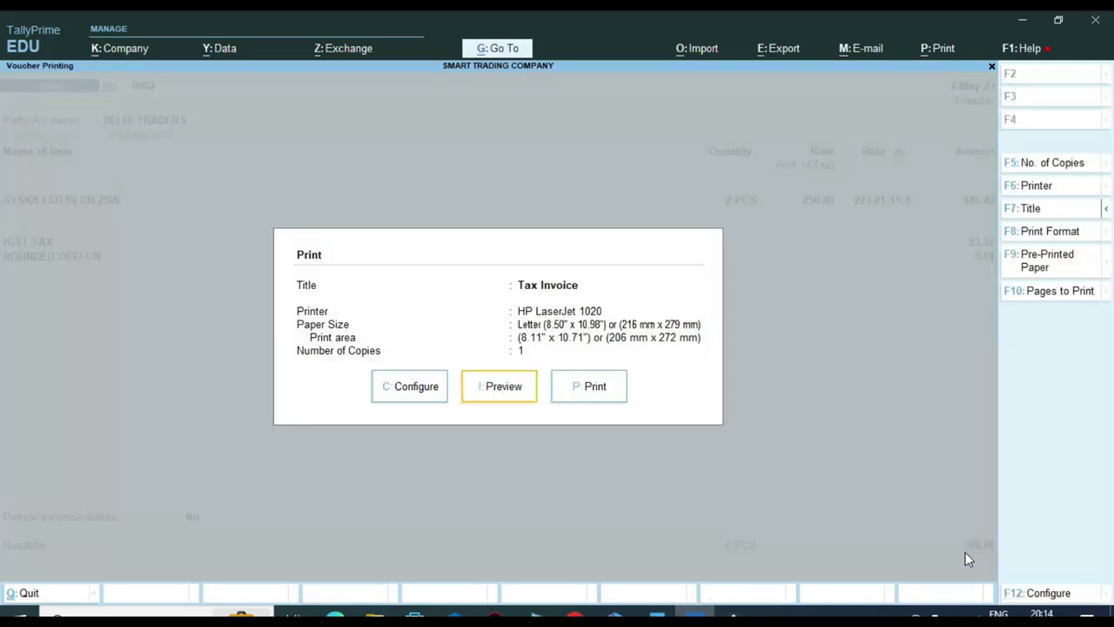
key(Return)
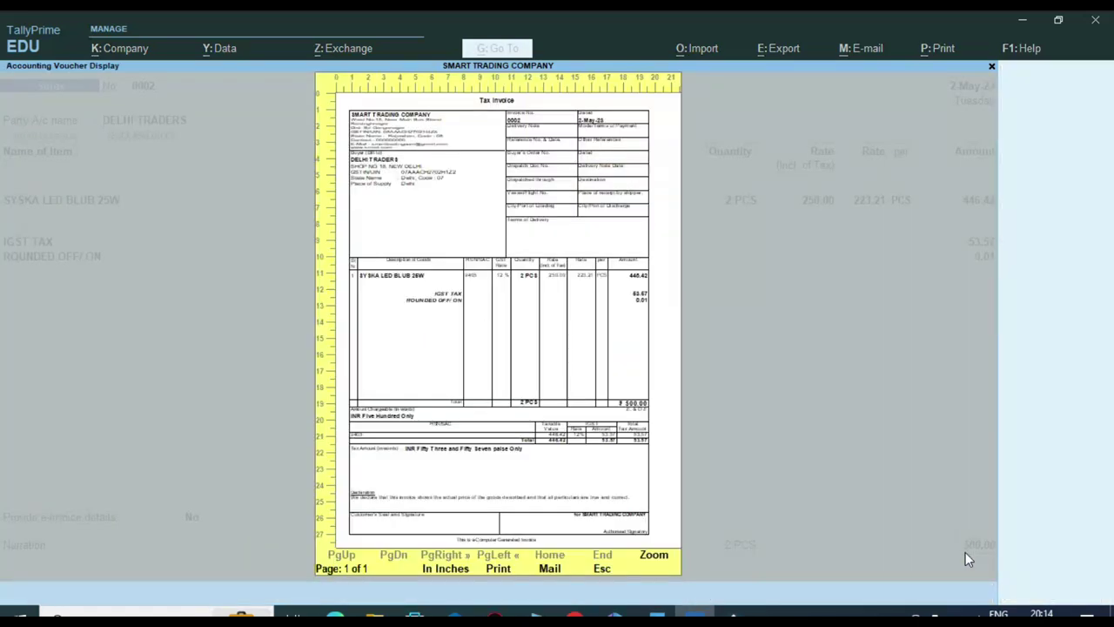
key(alt+z)
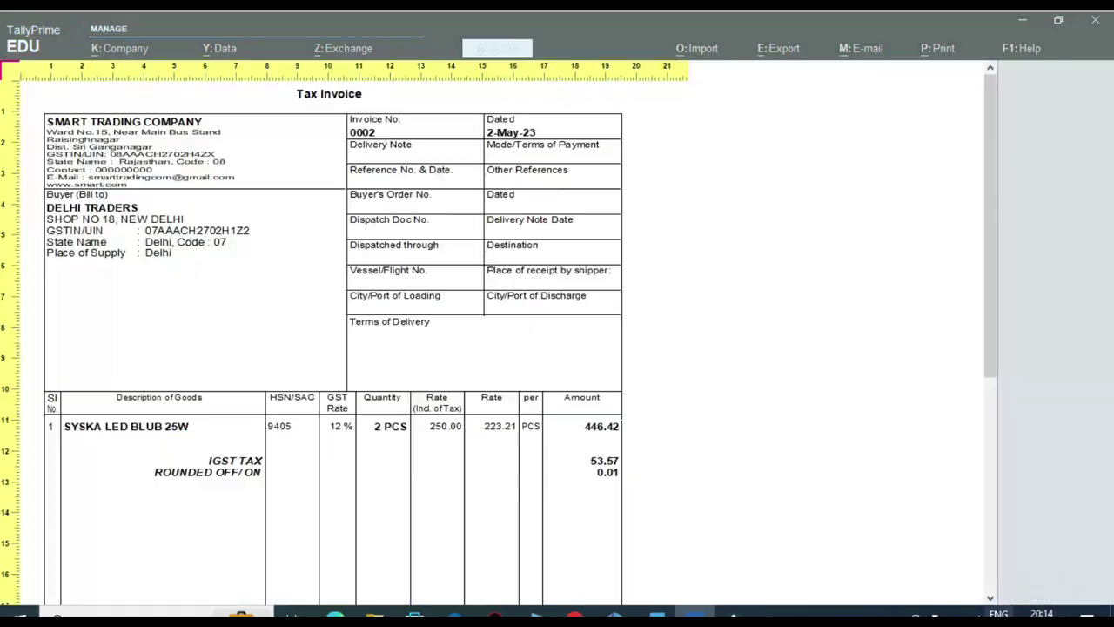
- Examine the item, IGST TAX and rounding lines and the HSN/SAC tax summary on the previewed invoice
scroll(414, 447, down, 5)
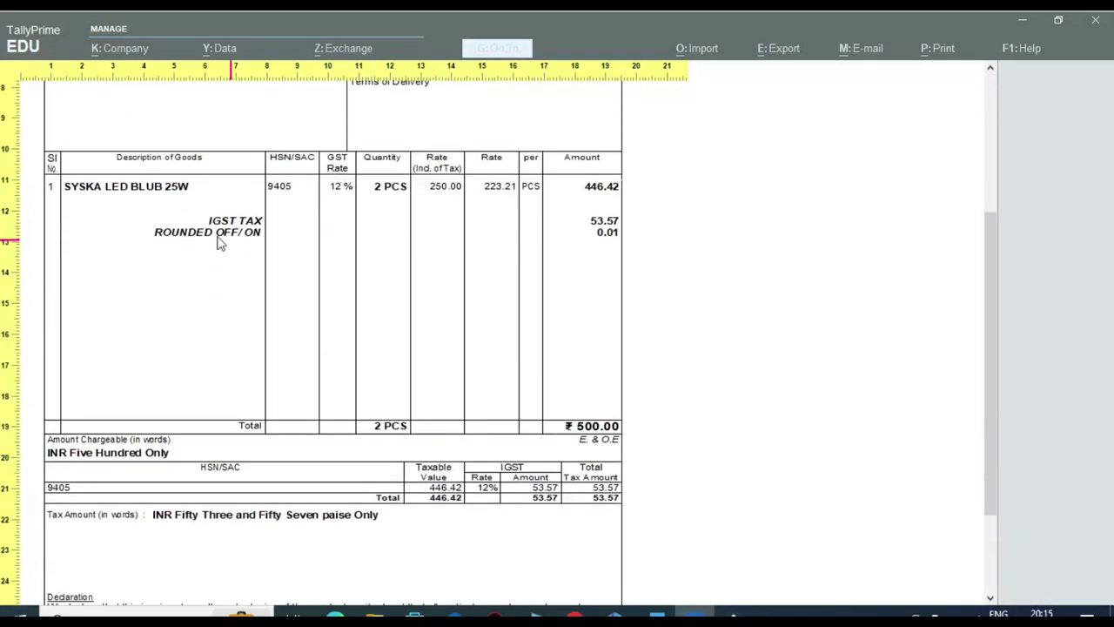
scroll(398, 509, down, 1)
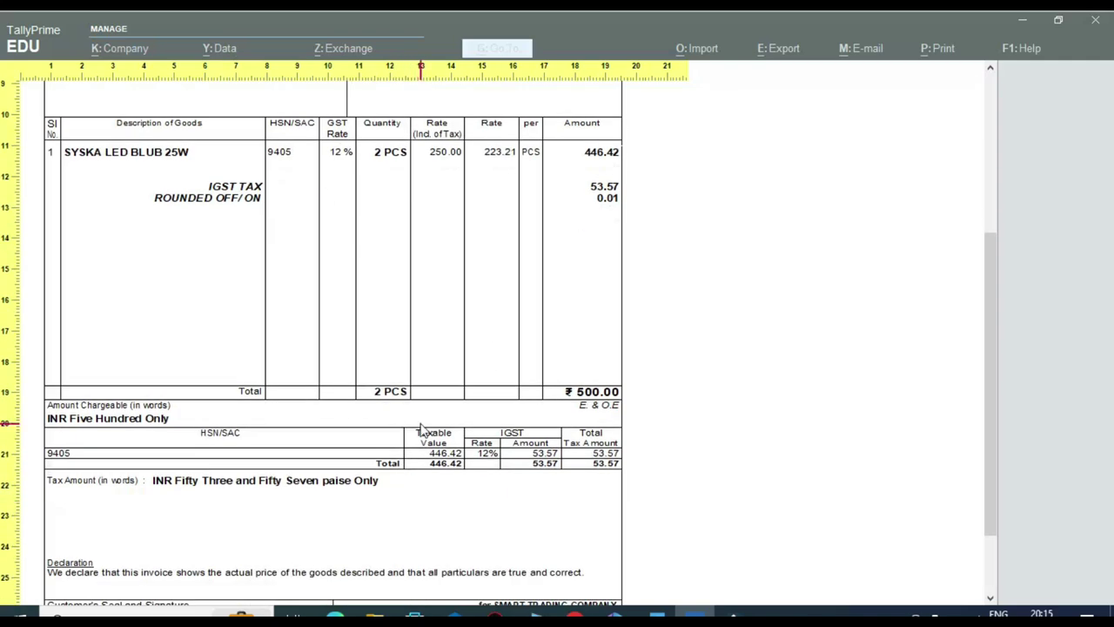
click(443, 479)
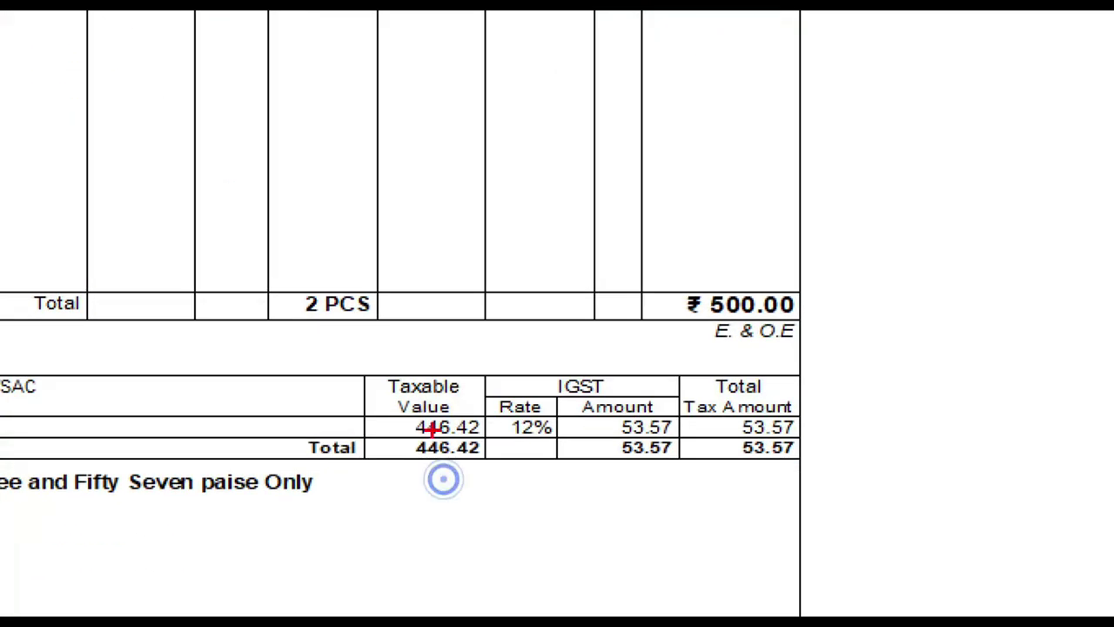
drag(320, 353, 921, 517)
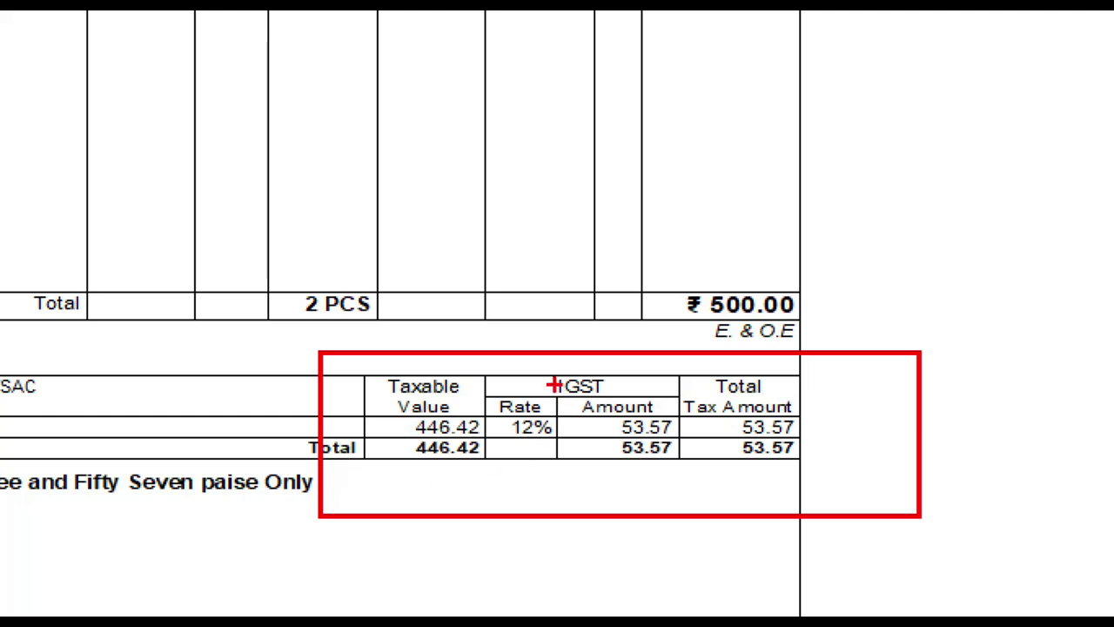
mouse_move(534, 366)
mouse_down()
mouse_move(616, 396)
mouse_move(504, 364)
mouse_up()
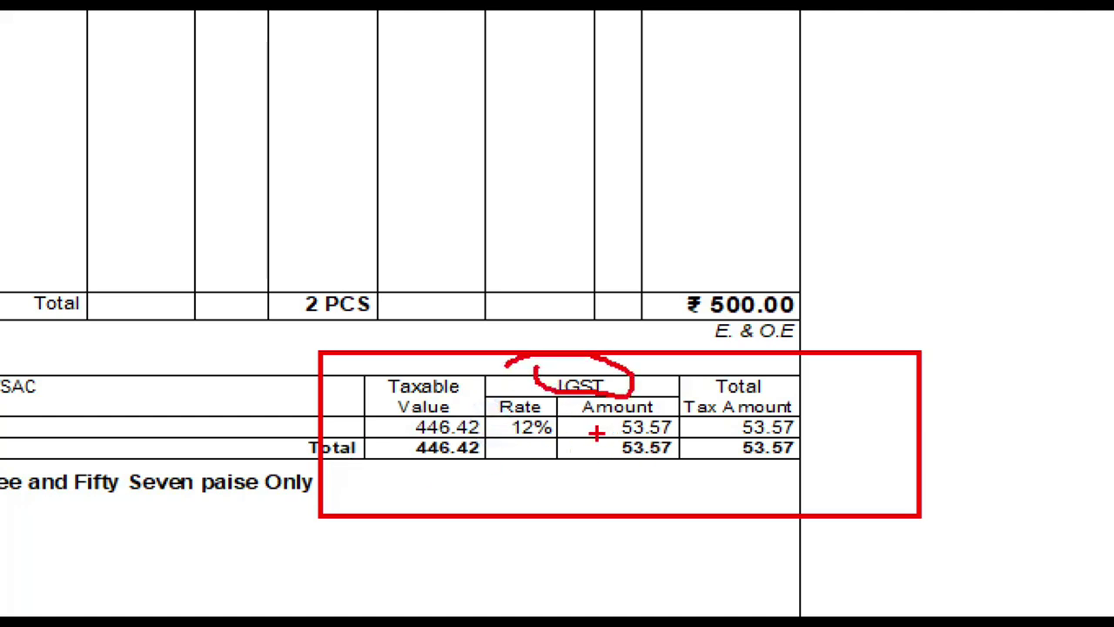
mouse_move(683, 256)
mouse_down()
mouse_move(684, 336)
mouse_move(497, 310)
mouse_move(483, 319)
mouse_up()
key(Escape)
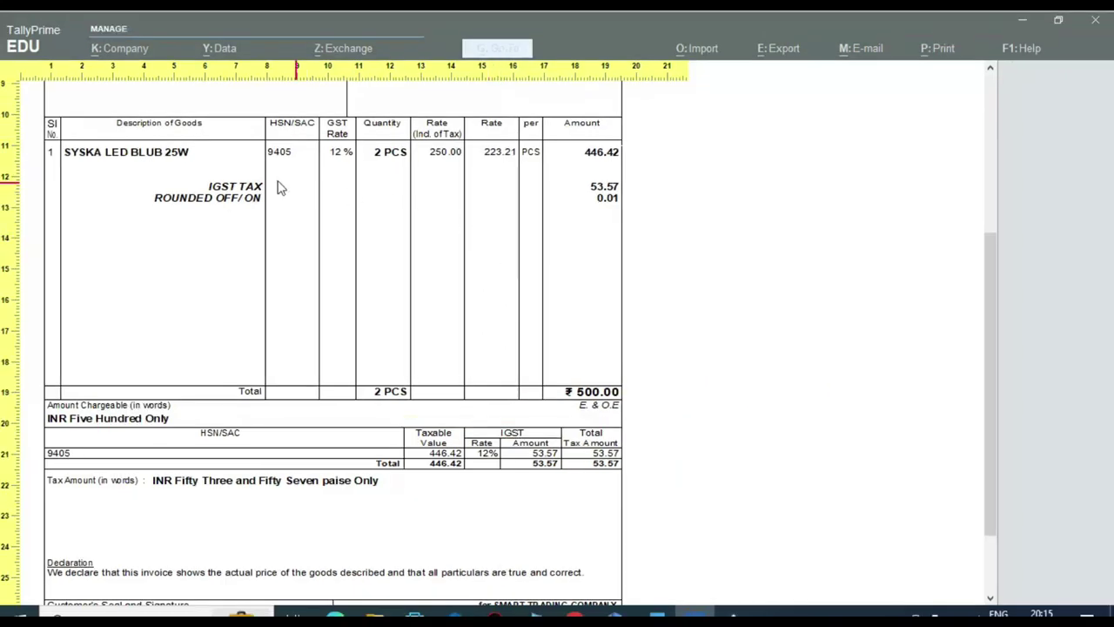
- Compare the invoice's dispatch fields with the transport details in File.pdf, return to TallyPrime and close the print preview
scroll(231, 178, up, 5)
scroll(231, 179, up, 2)
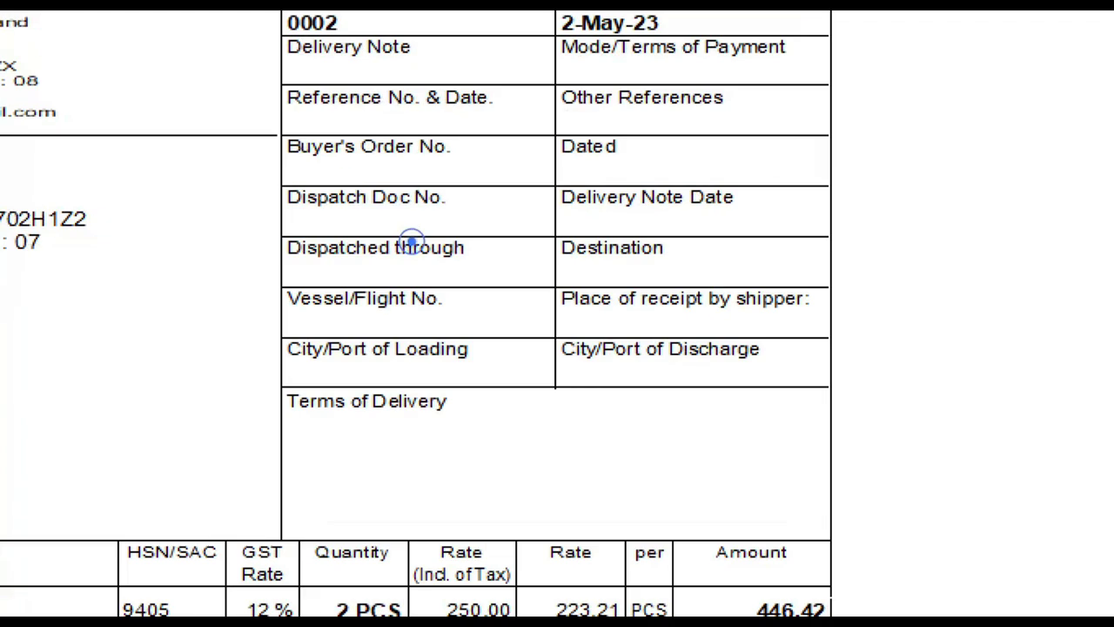
click(391, 174)
mouse_move(296, 91)
mouse_down()
mouse_move(301, 256)
mouse_move(770, 582)
mouse_move(841, 587)
mouse_up()
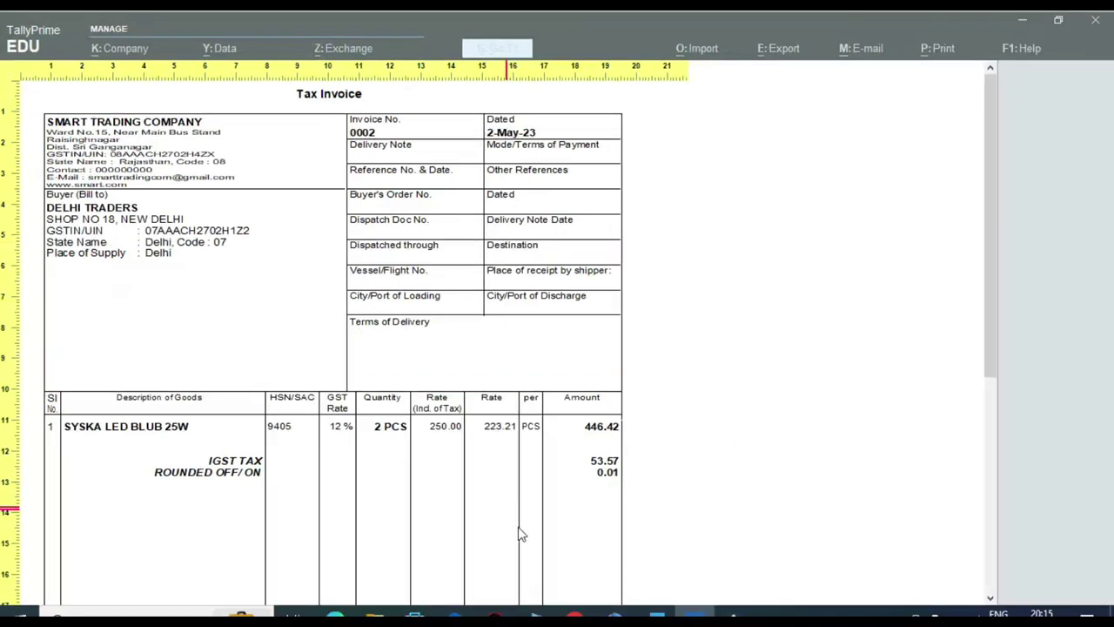
key(alt+Tab)
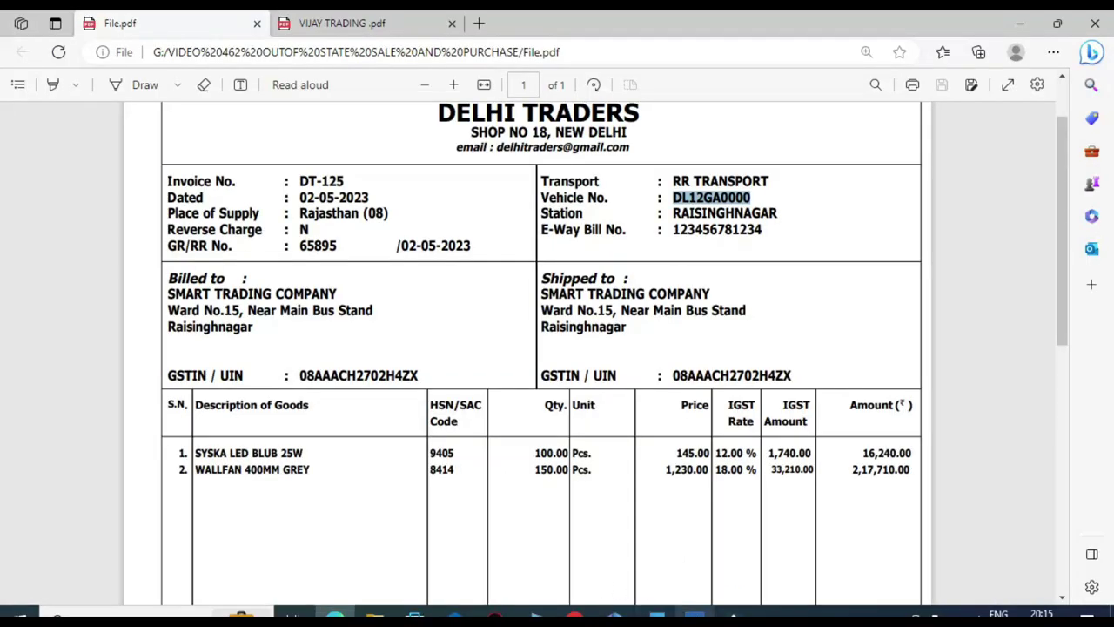
click(687, 614)
key(Escape)
key(Escape)
key(Escape)
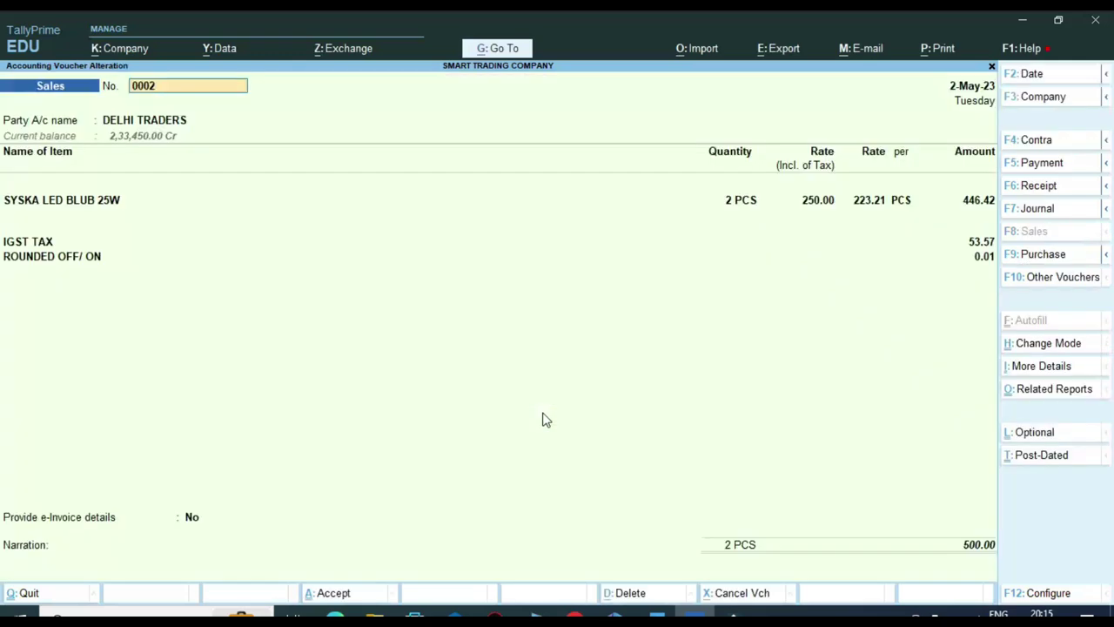
- Set Provide Buyer details and Provide Dispatch, Order, and Export details to Yes in the sales voucher configuration
key(Return)
key(Return)
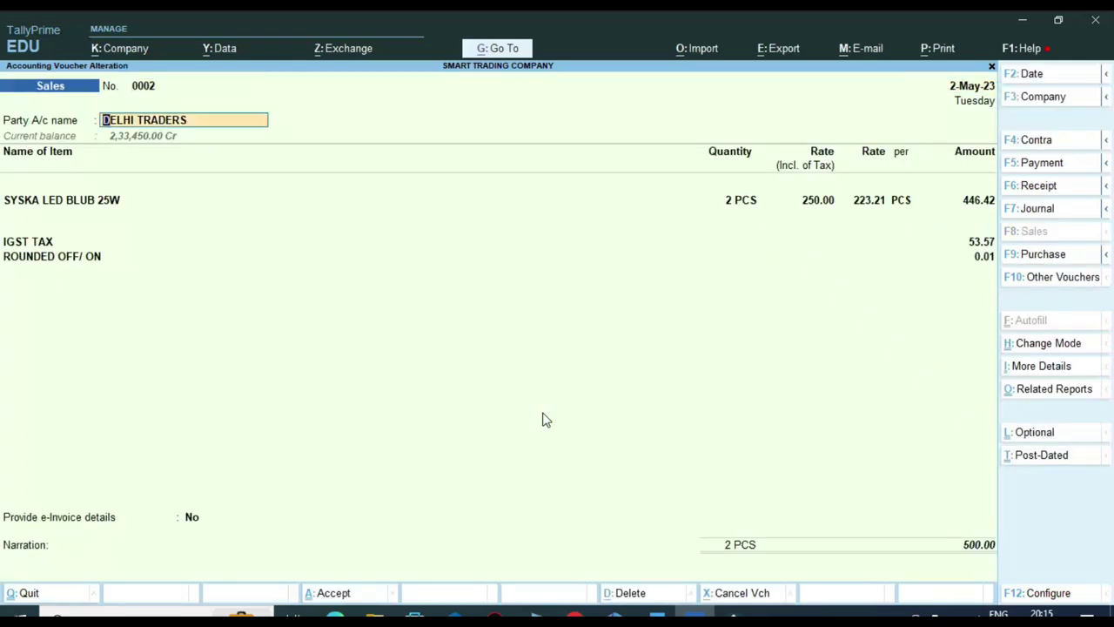
key(F12)
text(y)
key(Return)
text(y)
key(Return)
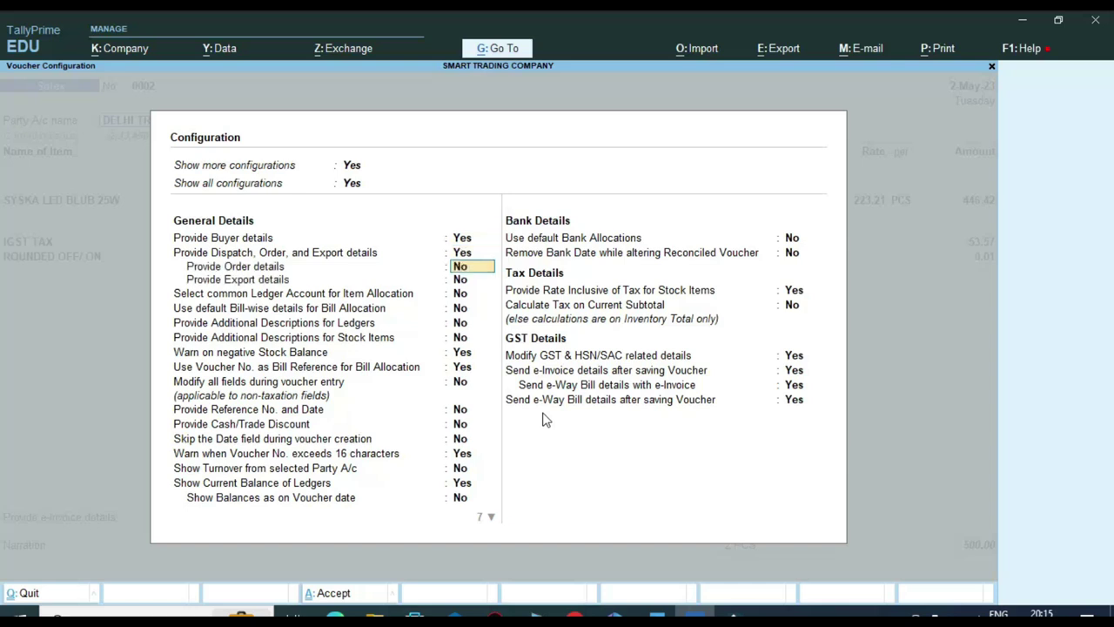
key(ctrl+a)
- Go through the Dispatch Details of the DELHI TRADERS sales voucher, leaving every field blank
key(Return)
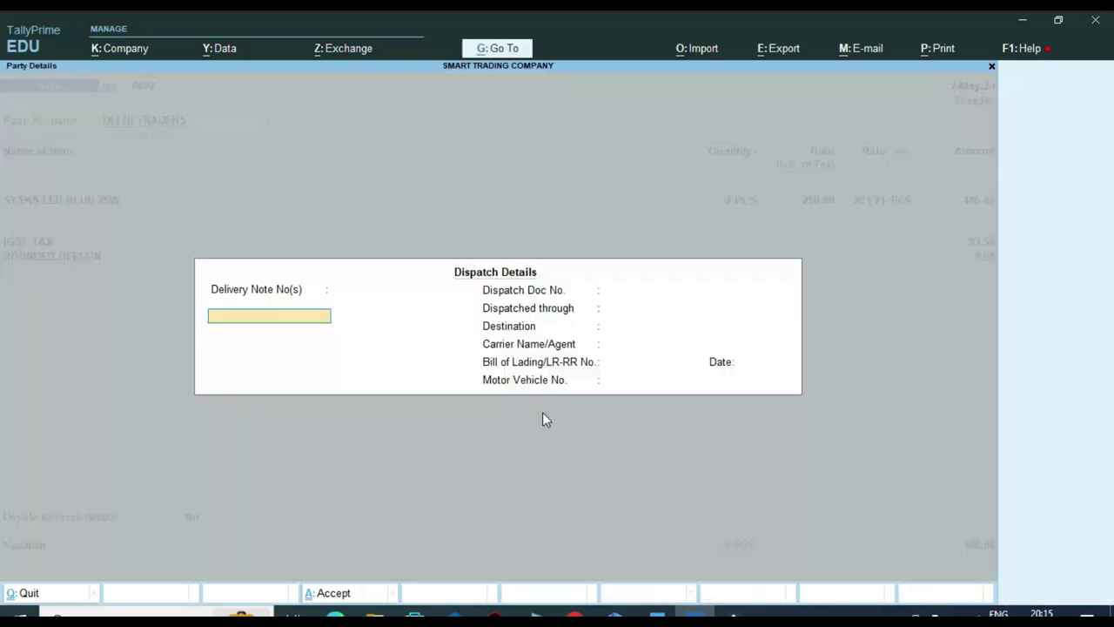
key(Return)
key(Return)
key(Return)
key(Return)
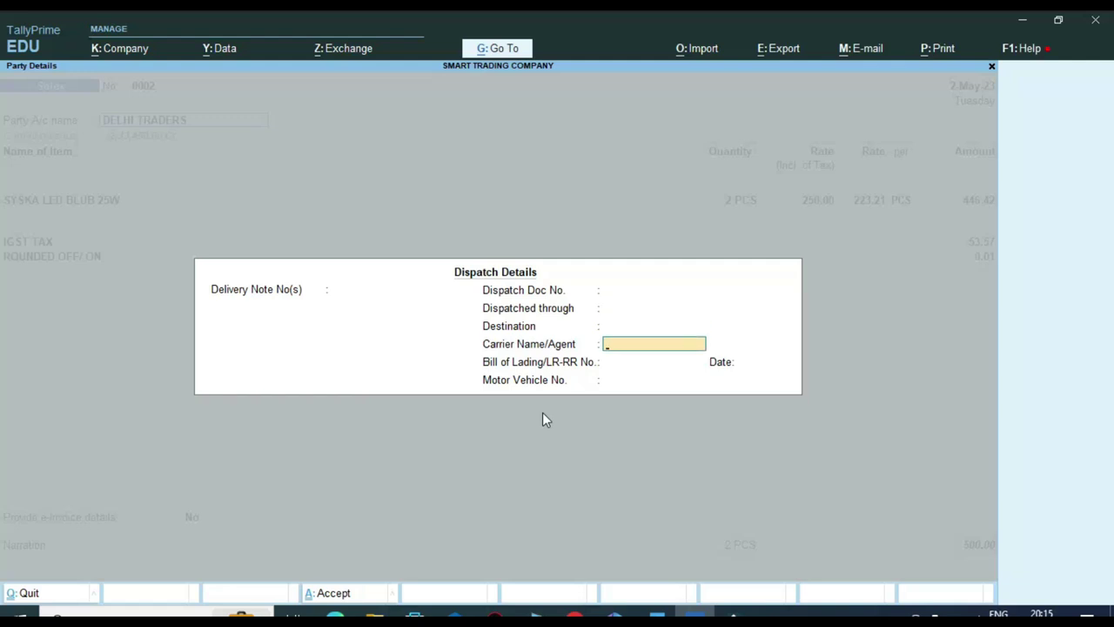
key(Return)
key(Return)
key(Return)
key(Return)
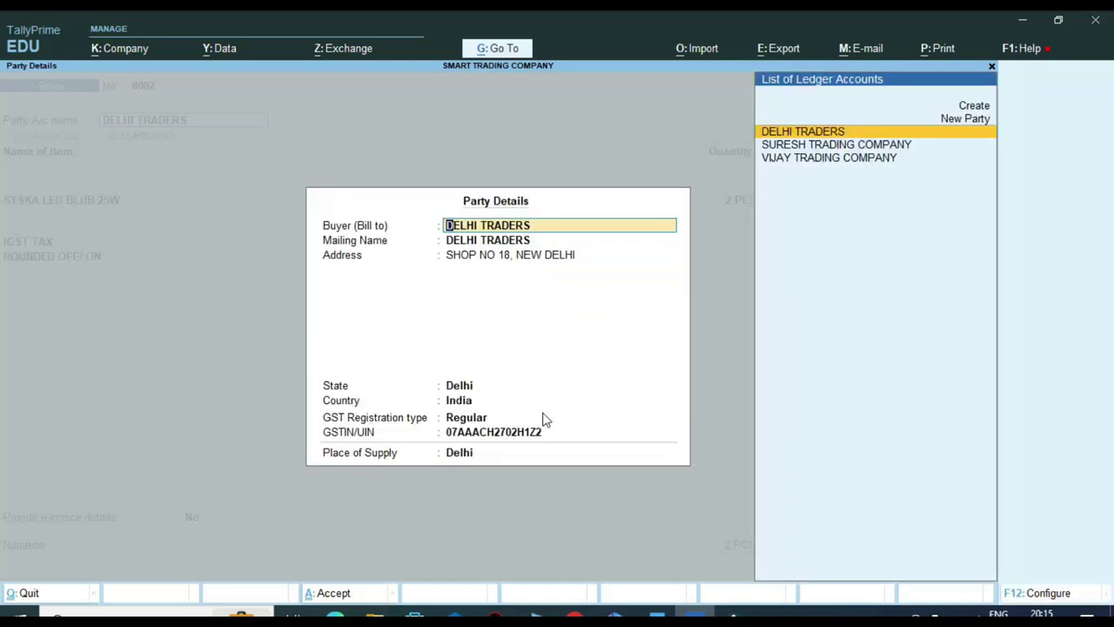
- Accept the DELHI TRADERS party details with Delhi as place of supply and save the voucher without generating an e-Invoice
key(Return)
key(Return)
key(Return)
key(Return)
key(Return)
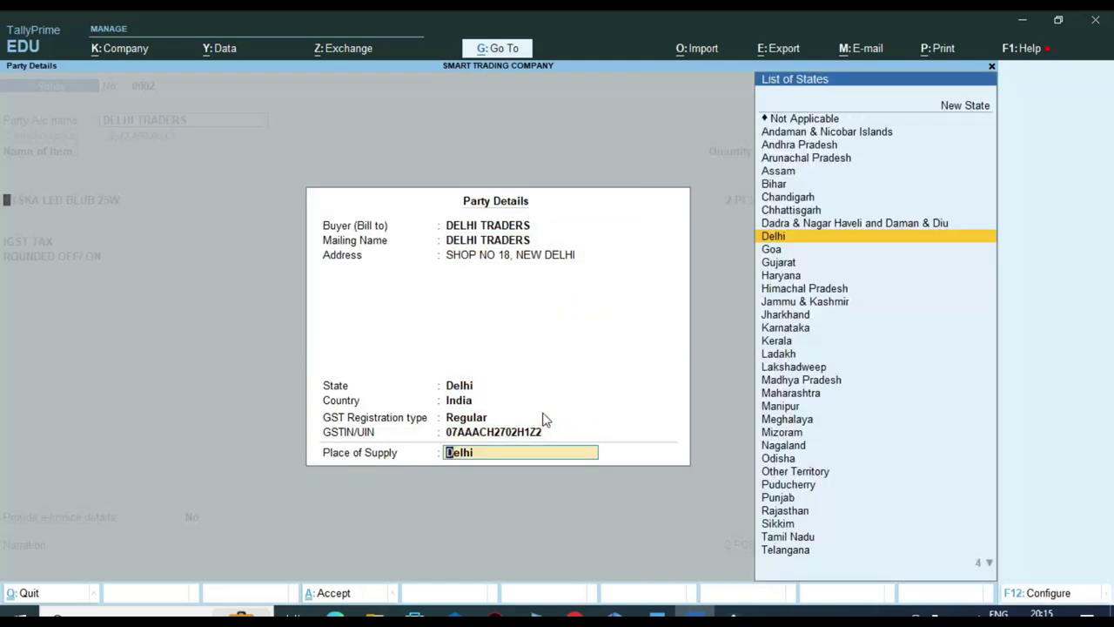
key(Return)
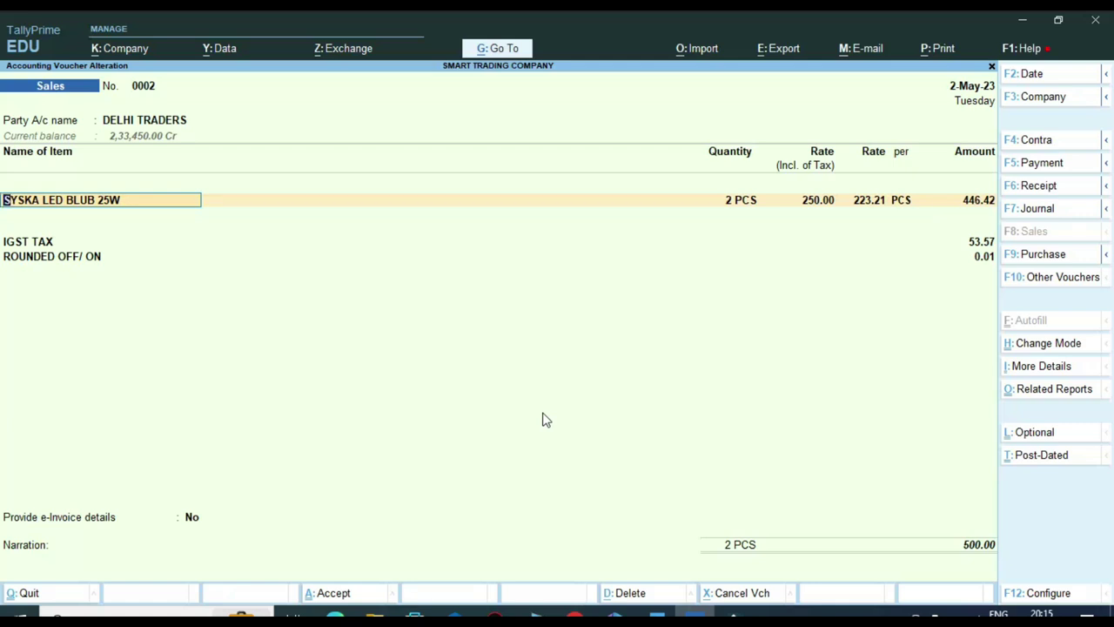
key(ctrl+a)
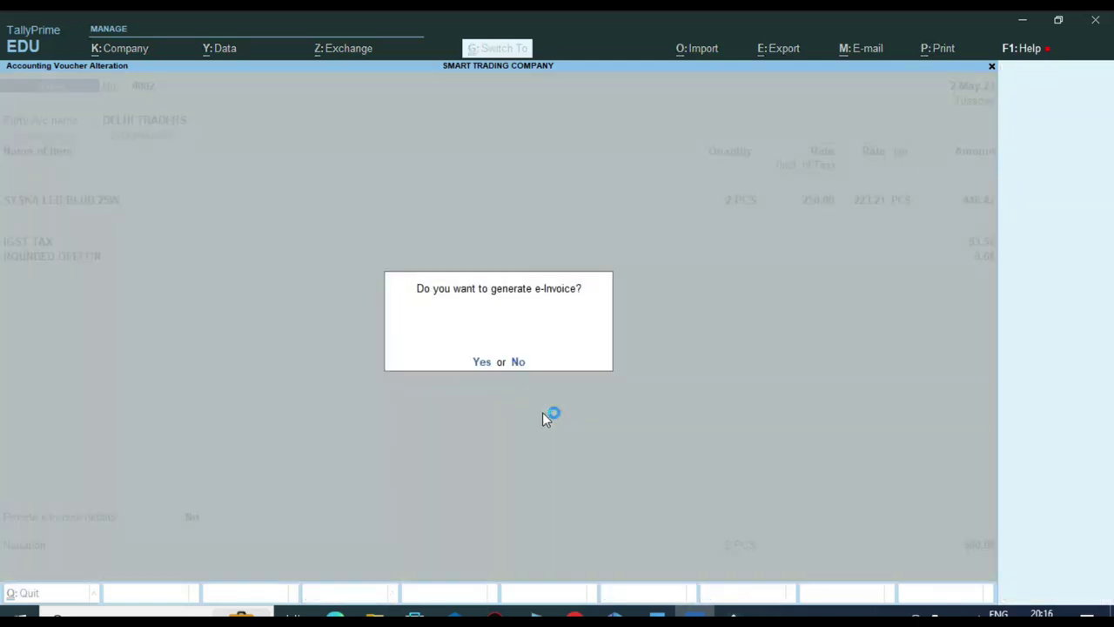
key(n)
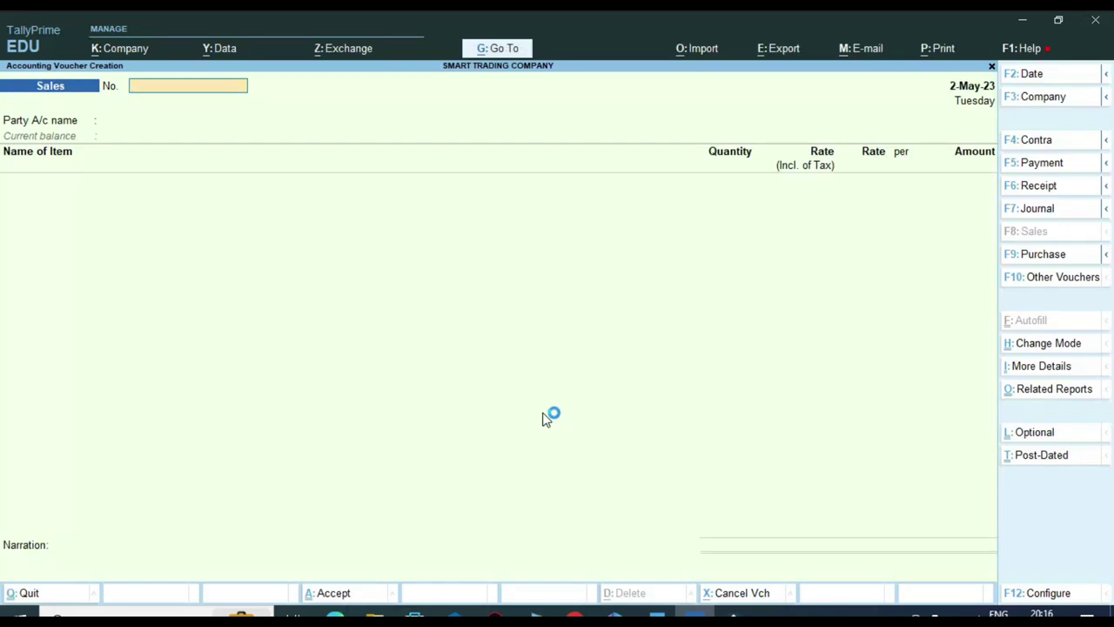